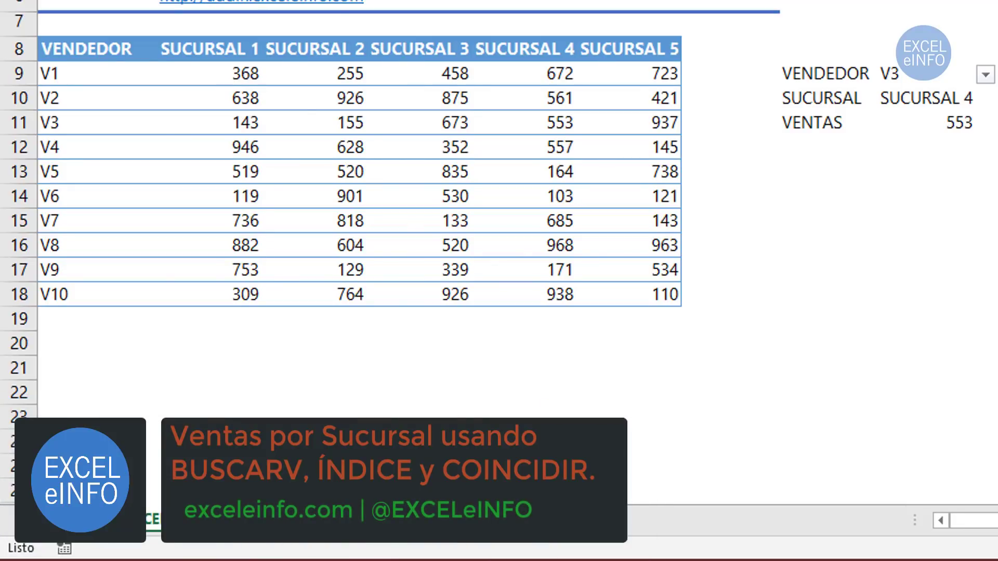
- Choose vendor V7 and SUCURSAL 3 in the lookup panel, showing 133, then highlight the sales table
{"action": "left_click", "coordinate": [912, 78]}
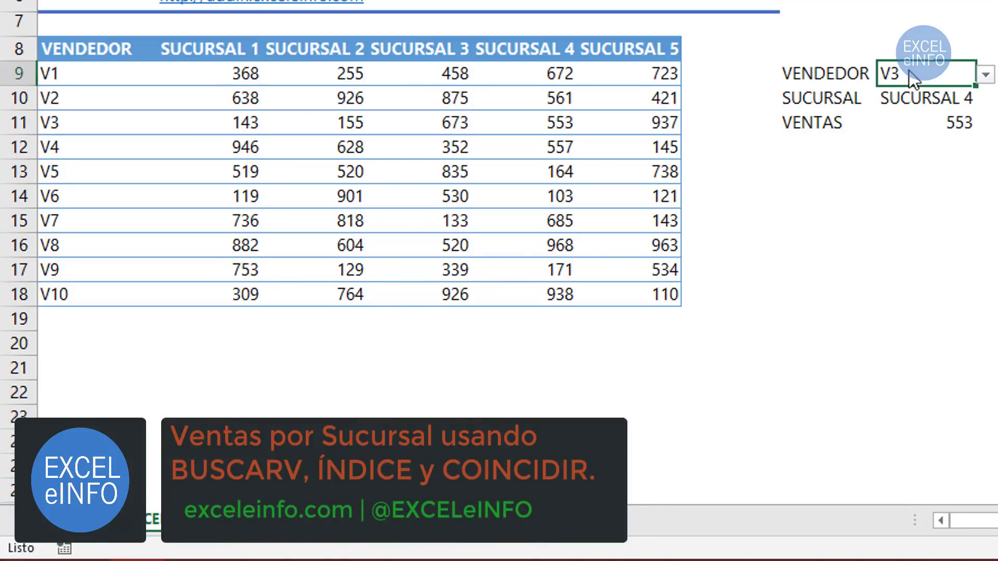
{"action": "left_click", "coordinate": [984, 75]}
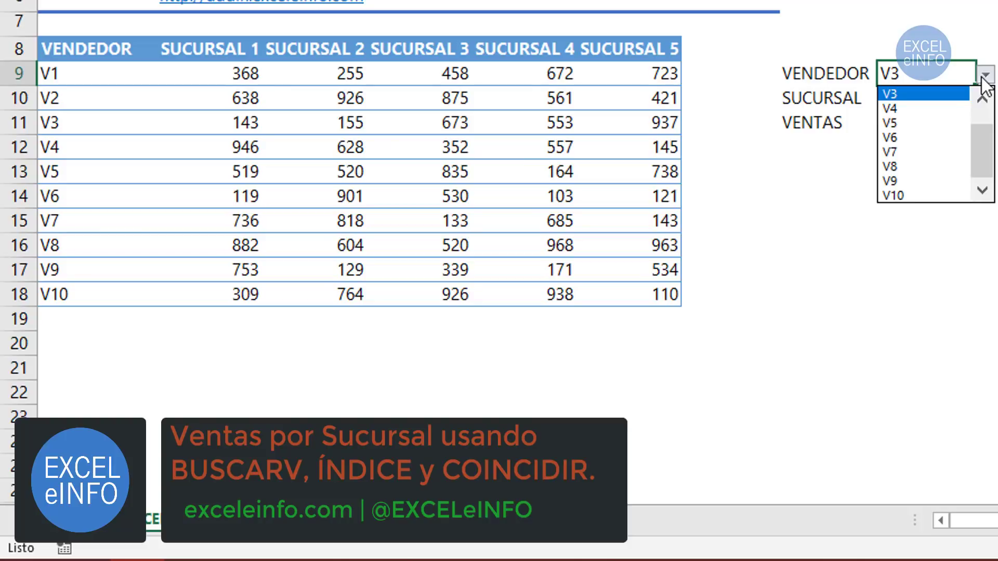
{"action": "left_click", "coordinate": [931, 151]}
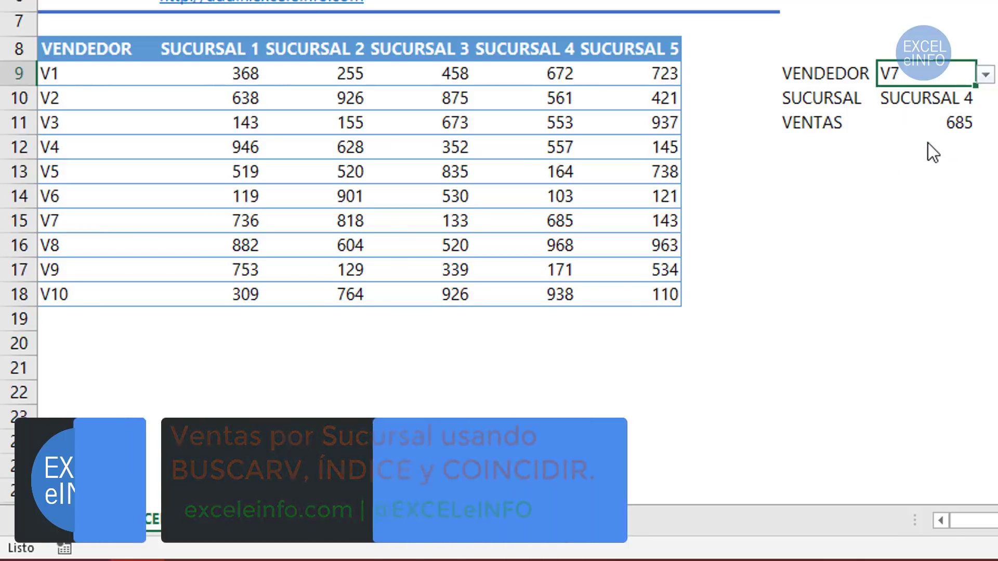
{"action": "left_click", "coordinate": [947, 100]}
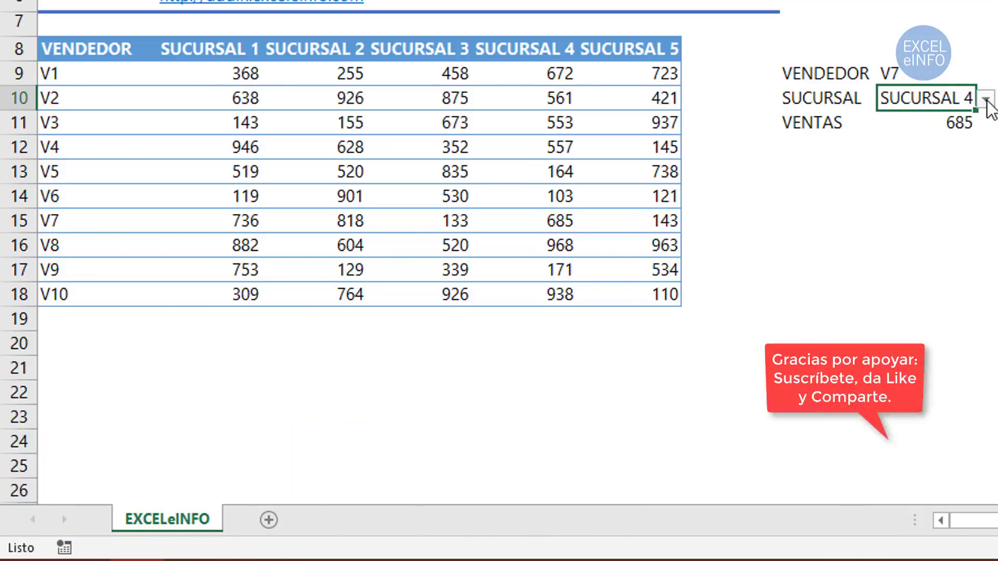
{"action": "left_click", "coordinate": [986, 99]}
{"action": "left_click", "coordinate": [942, 145]}
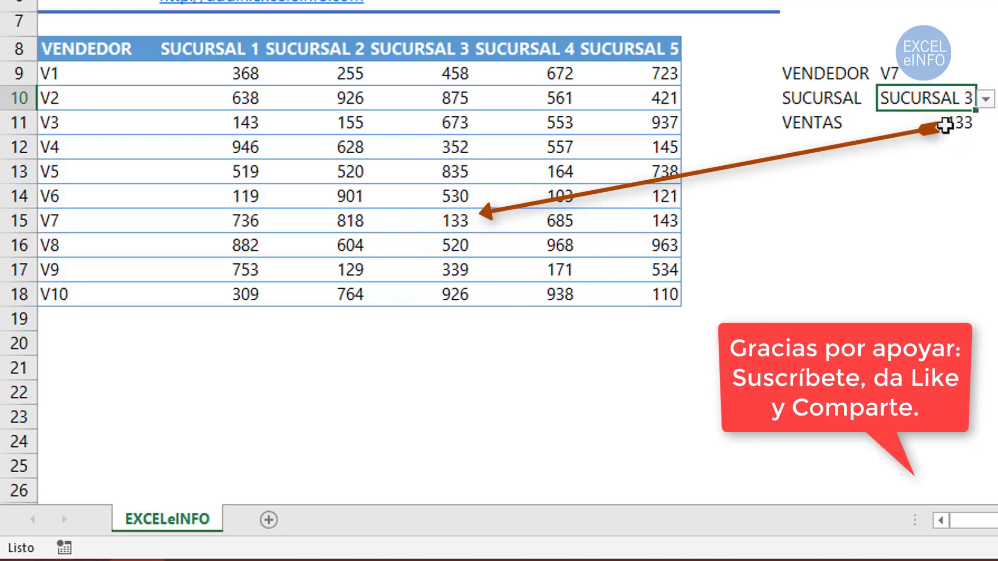
{"action": "left_click_drag", "start_coordinate": [130, 49], "coordinate": [631, 290]}
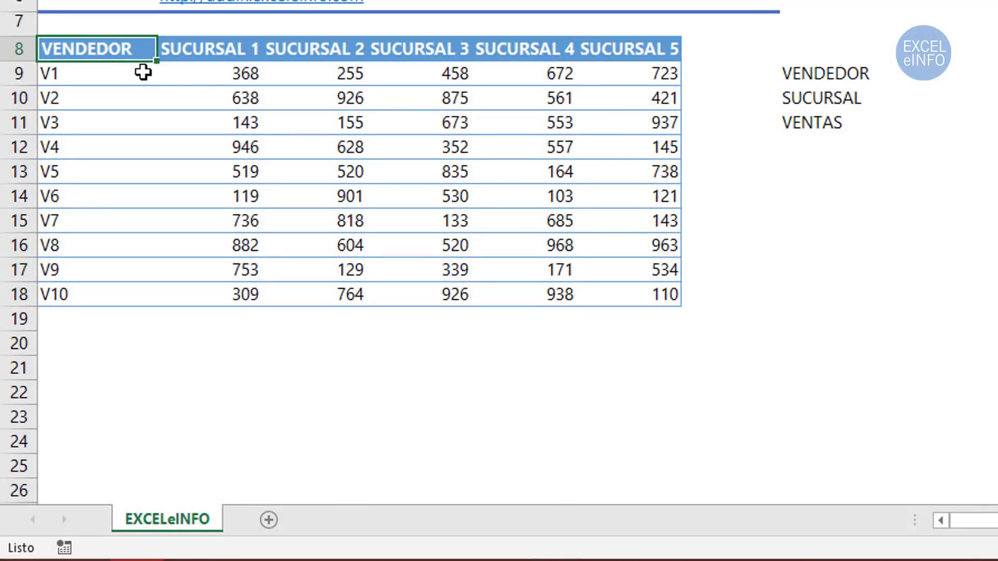
{"action": "left_click", "coordinate": [645, 298], "text": "shift"}
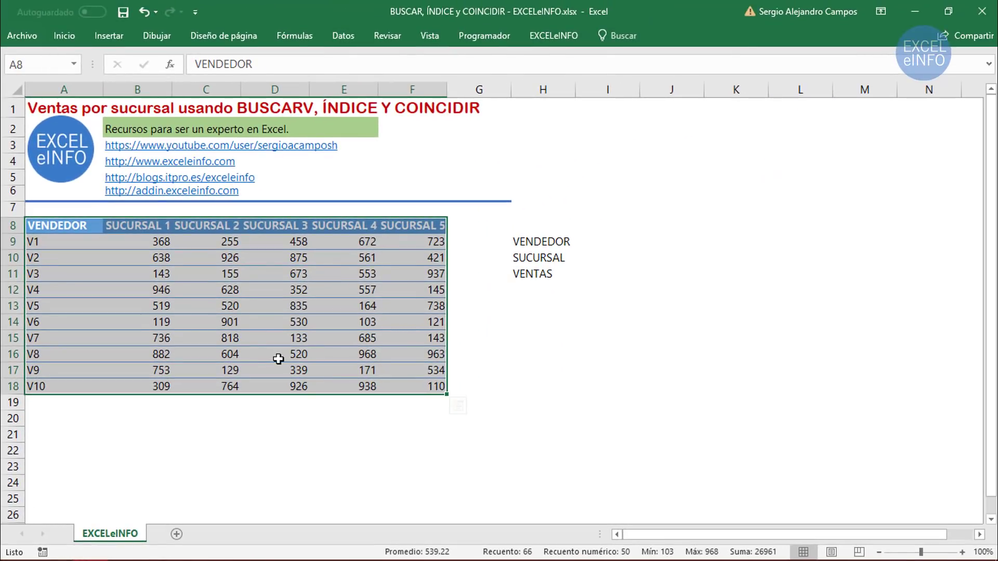
{"action": "left_click_drag", "start_coordinate": [159, 242], "coordinate": [408, 386]}
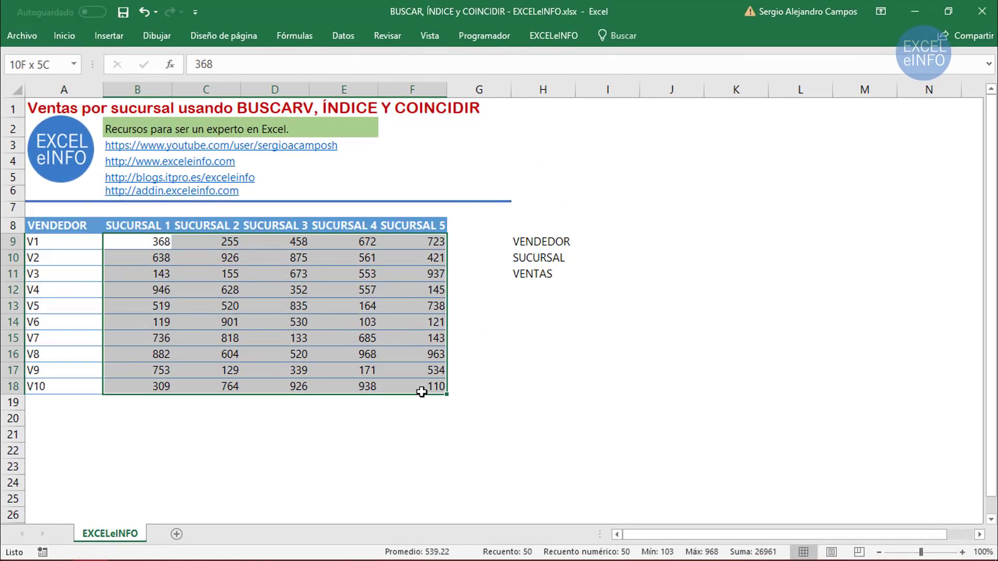
{"action": "left_click_drag", "start_coordinate": [52, 242], "coordinate": [61, 382]}
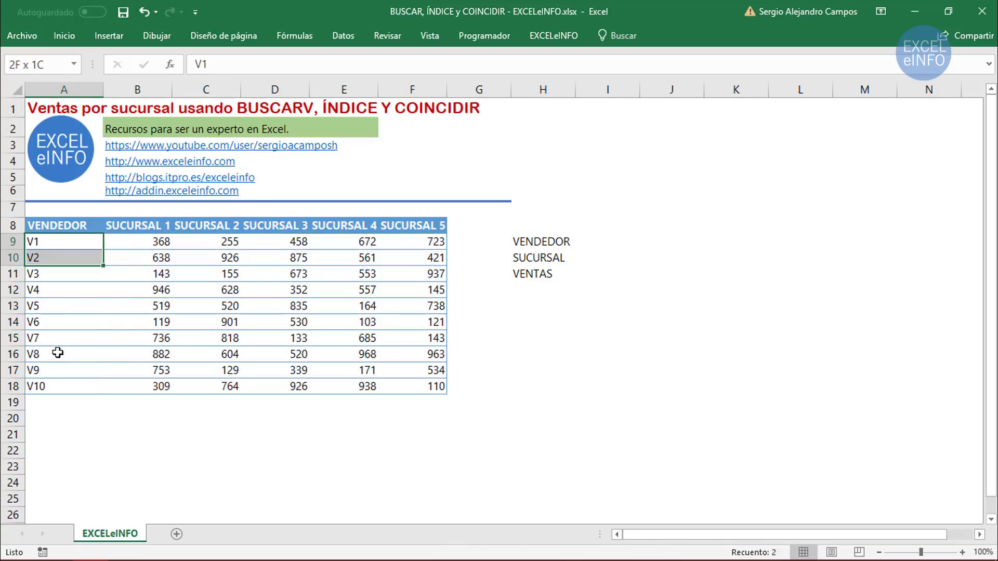
{"action": "left_click_drag", "start_coordinate": [127, 227], "coordinate": [386, 227]}
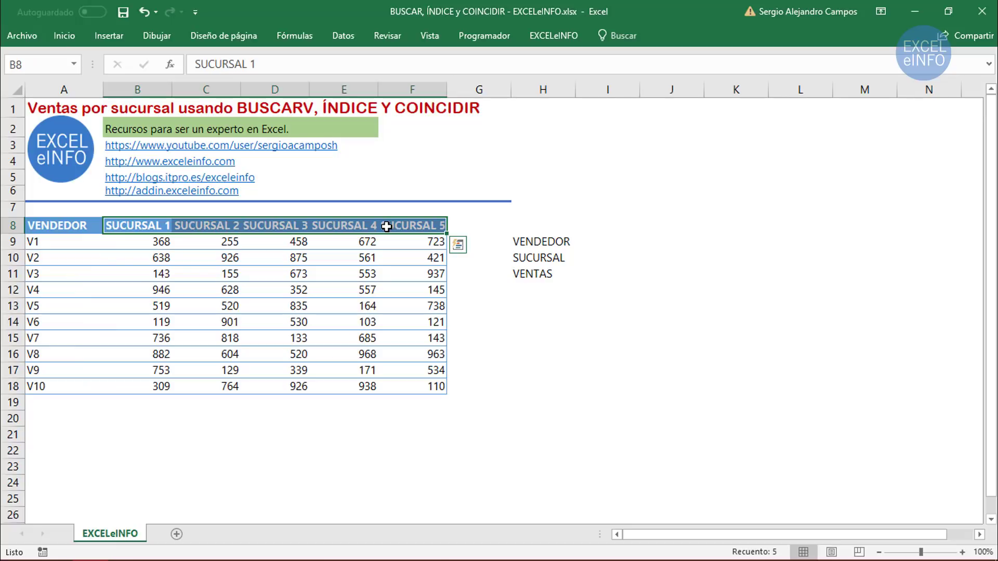
{"action": "left_click", "coordinate": [598, 240]}
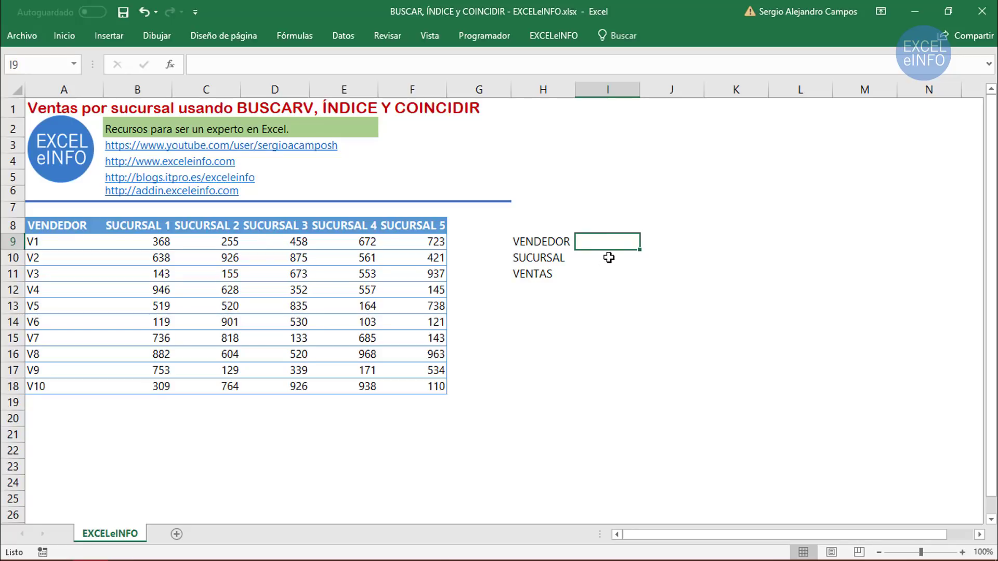
{"action": "left_click", "coordinate": [607, 257]}
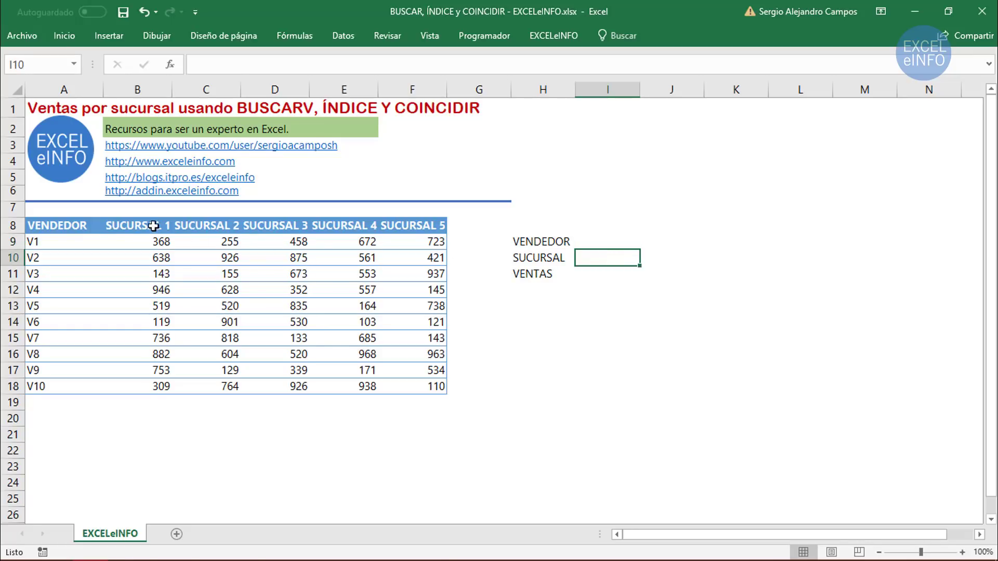
{"action": "left_click_drag", "start_coordinate": [151, 225], "coordinate": [371, 225]}
{"action": "left_click", "coordinate": [605, 275]}
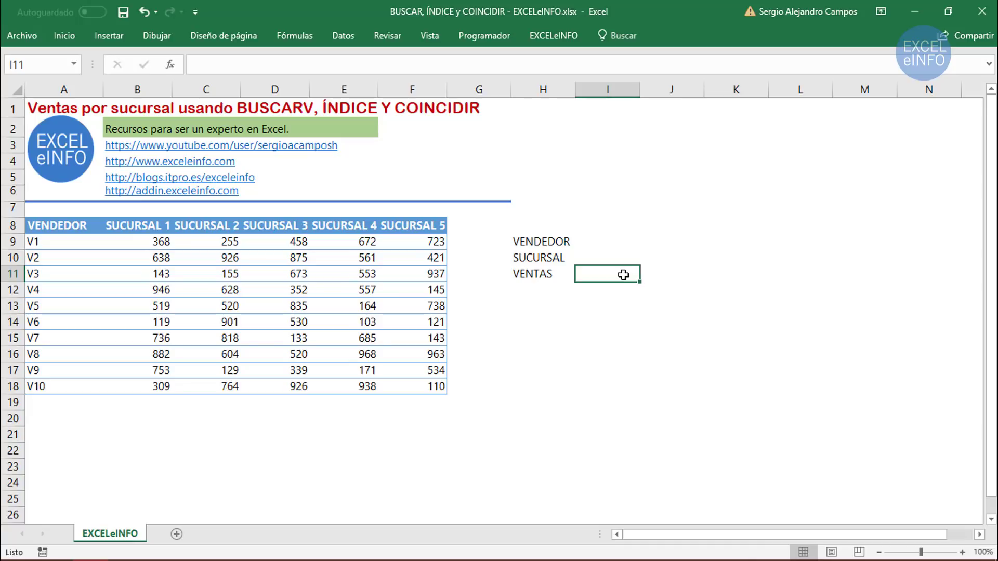
{"action": "left_click", "coordinate": [176, 305]}
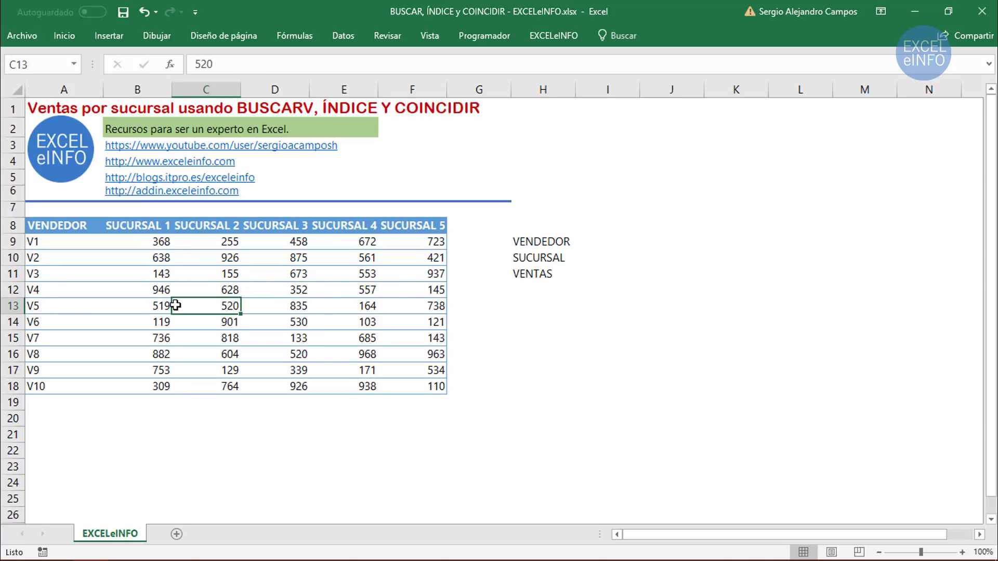
{"action": "left_click", "coordinate": [276, 306]}
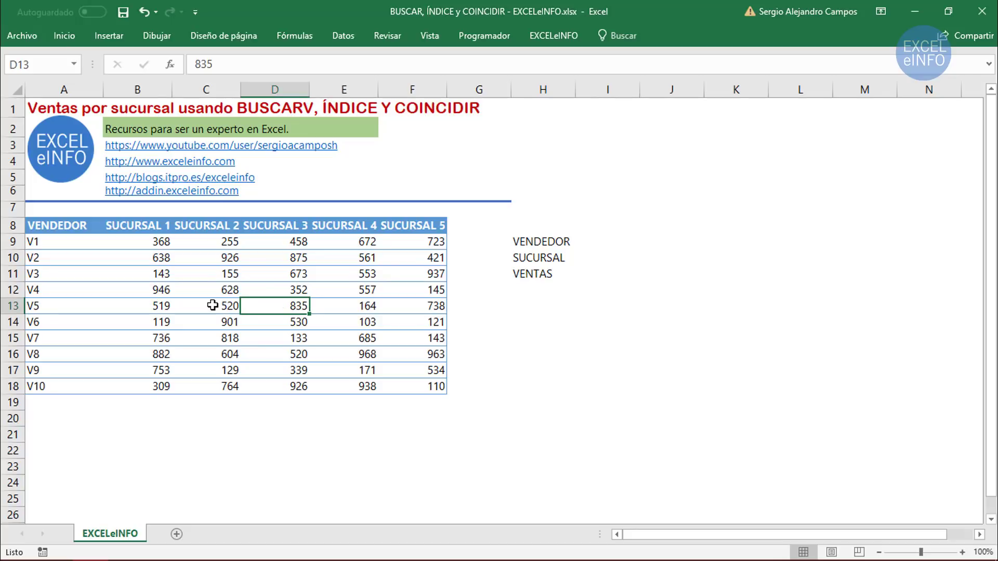
{"action": "left_click", "coordinate": [212, 305]}
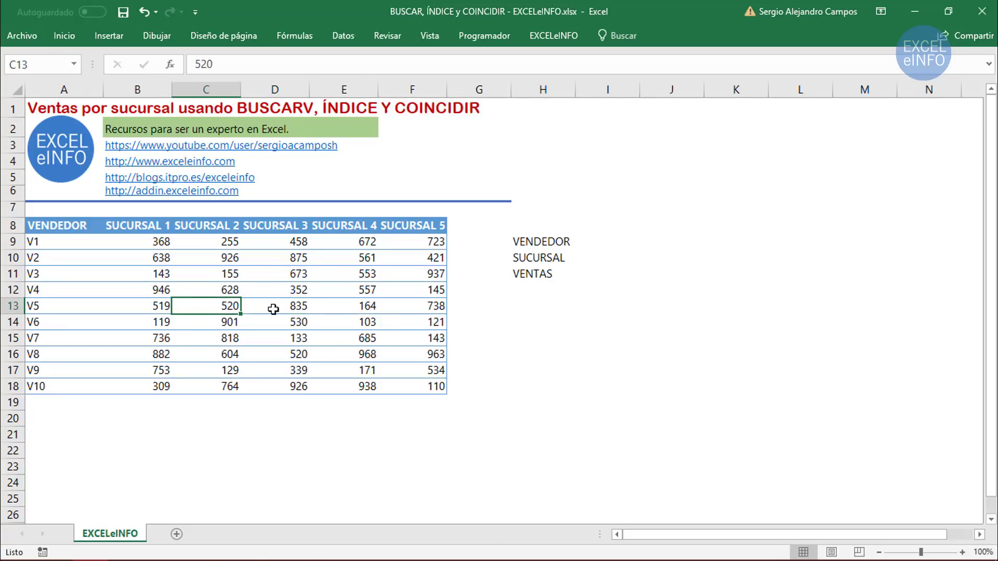
{"action": "left_click", "coordinate": [601, 277]}
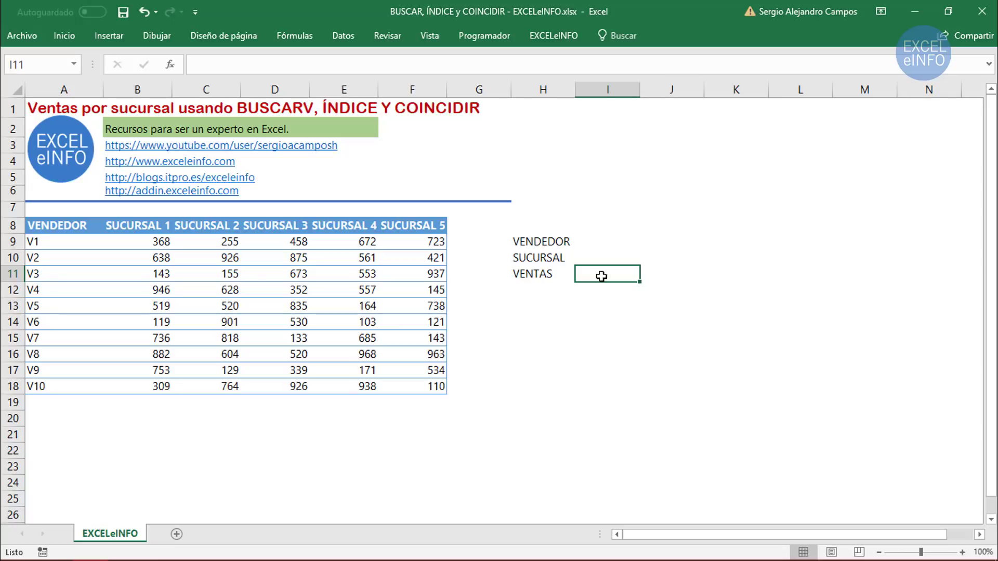
- With vendor cell I9 selected and the A9:A18 source noted, switch to the Datos ribbon
{"action": "left_click", "coordinate": [603, 240]}
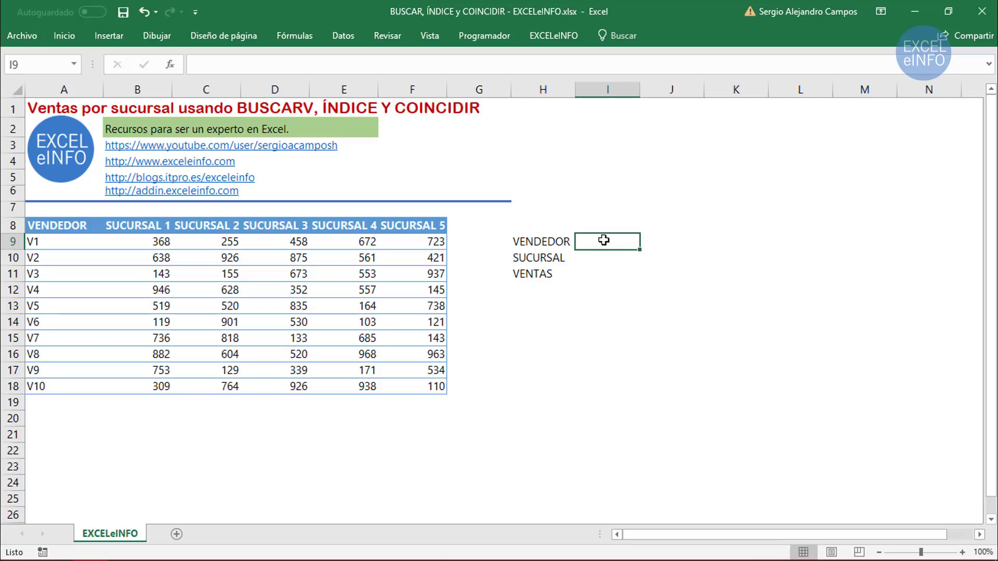
{"action": "left_click_drag", "start_coordinate": [57, 242], "coordinate": [60, 387]}
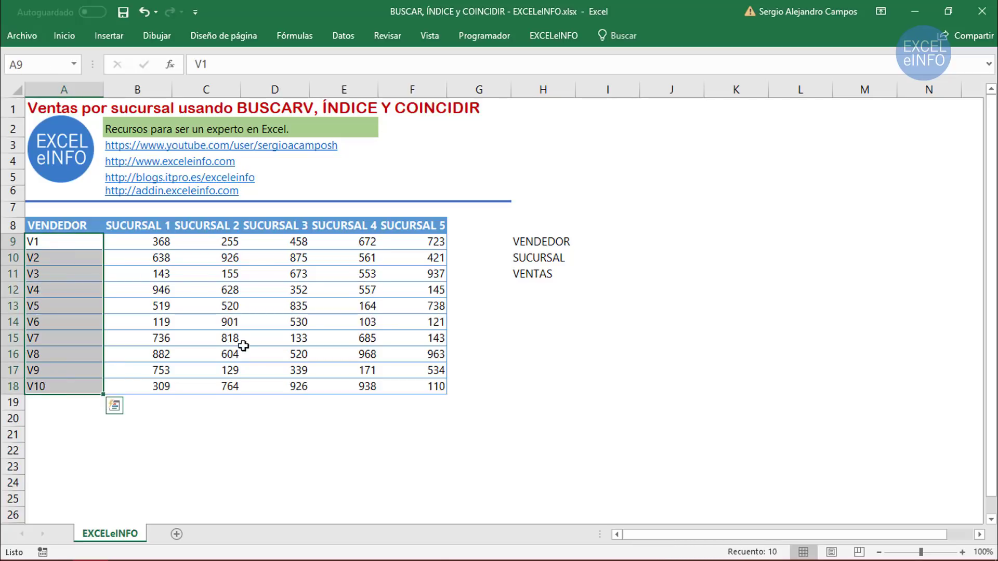
{"action": "left_click", "coordinate": [603, 241]}
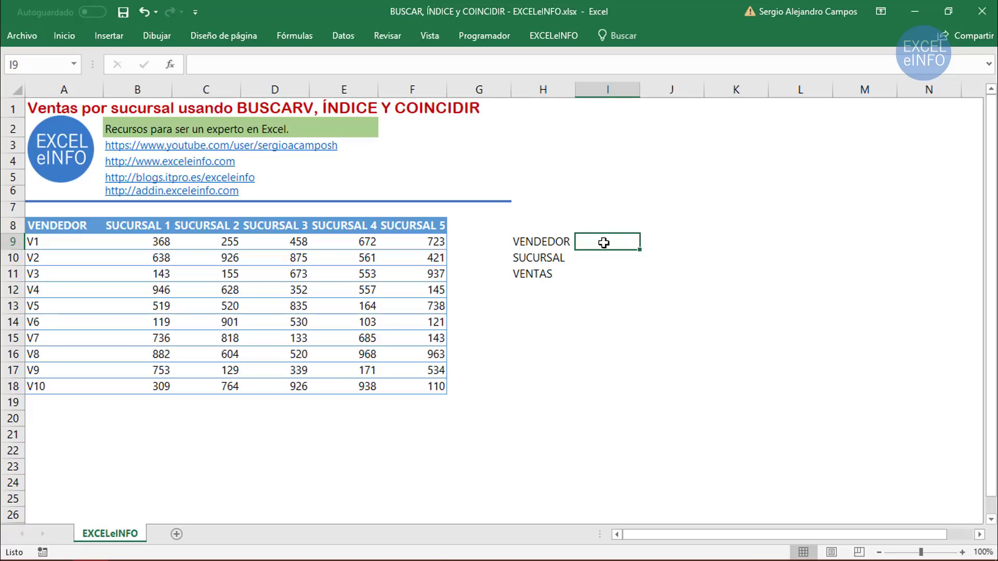
{"action": "left_click", "coordinate": [603, 263]}
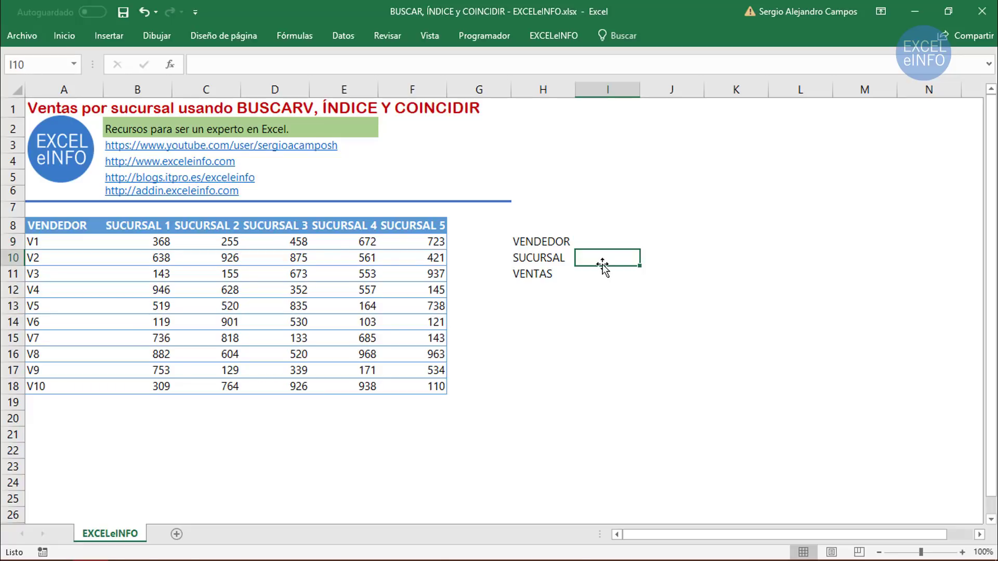
{"action": "left_click", "coordinate": [606, 242]}
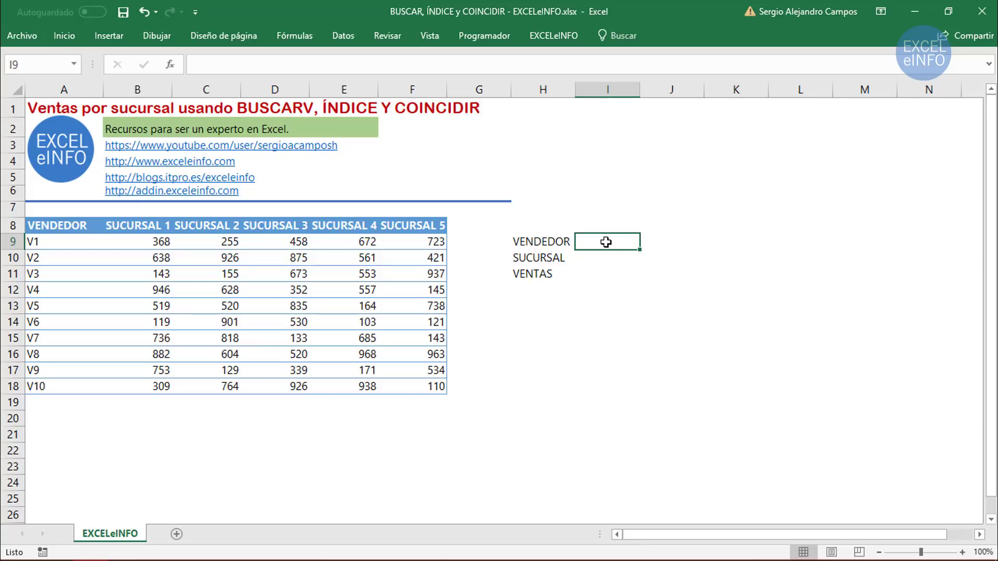
{"action": "left_click", "coordinate": [346, 34]}
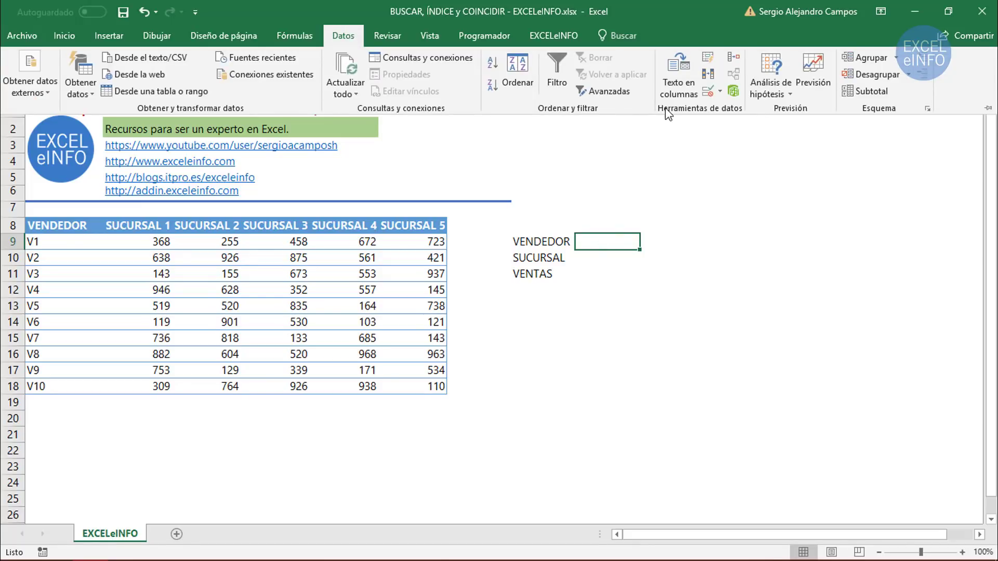
- Apply List data validation to I9 with source =$A$9:$A$18
{"action": "left_click", "coordinate": [710, 91]}
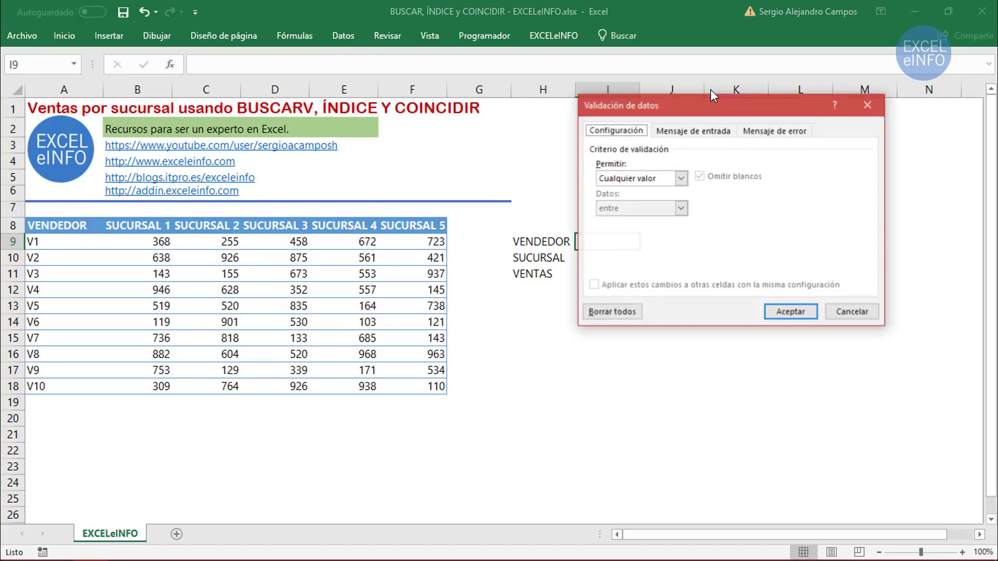
{"action": "left_click", "coordinate": [657, 176]}
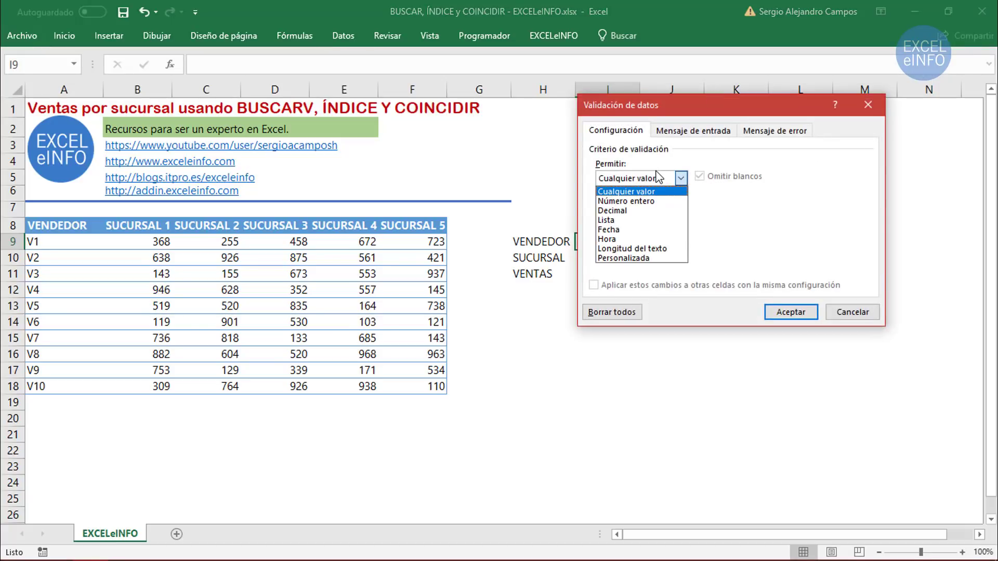
{"action": "left_click", "coordinate": [638, 220]}
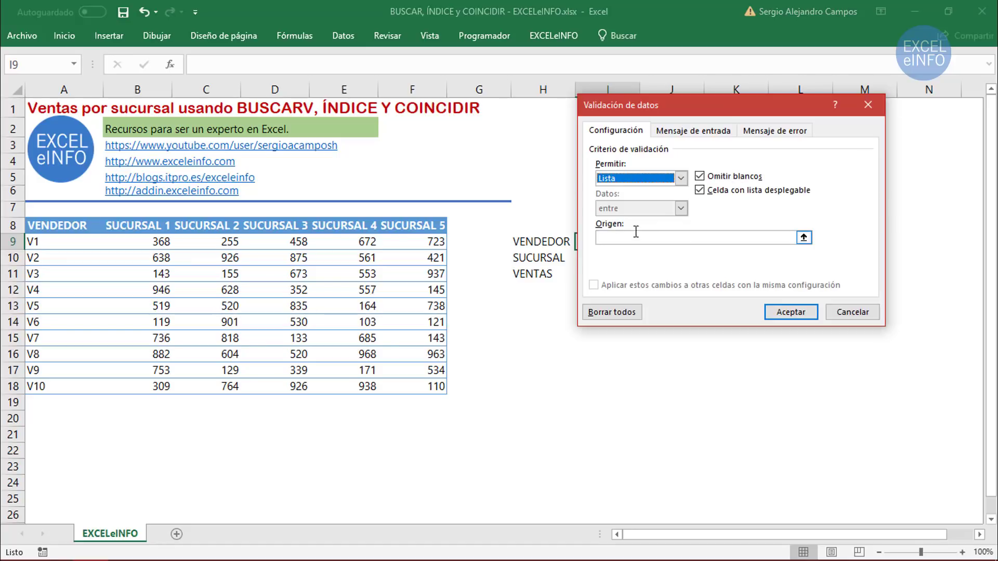
{"action": "left_click", "coordinate": [637, 238]}
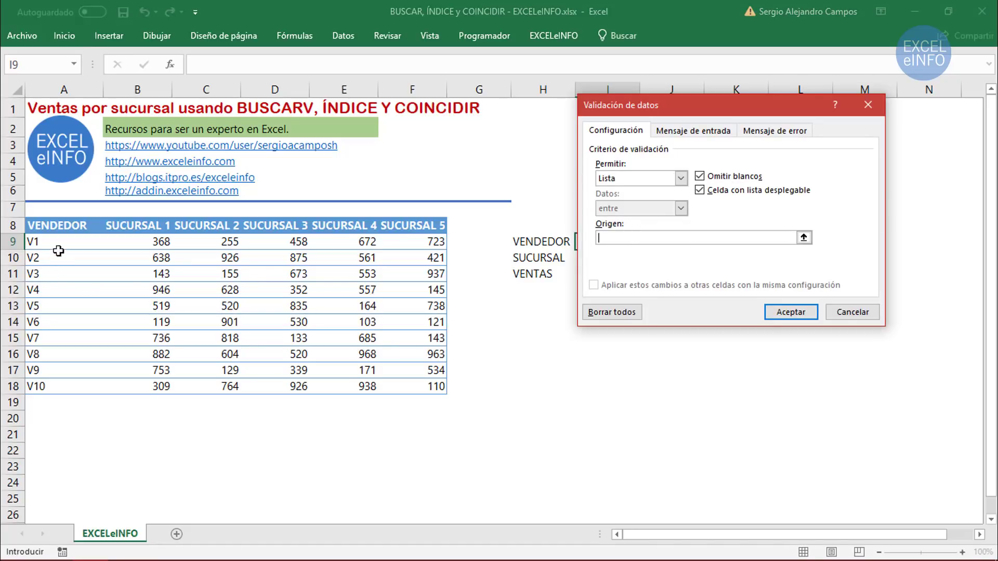
{"action": "left_click_drag", "start_coordinate": [59, 242], "coordinate": [65, 385]}
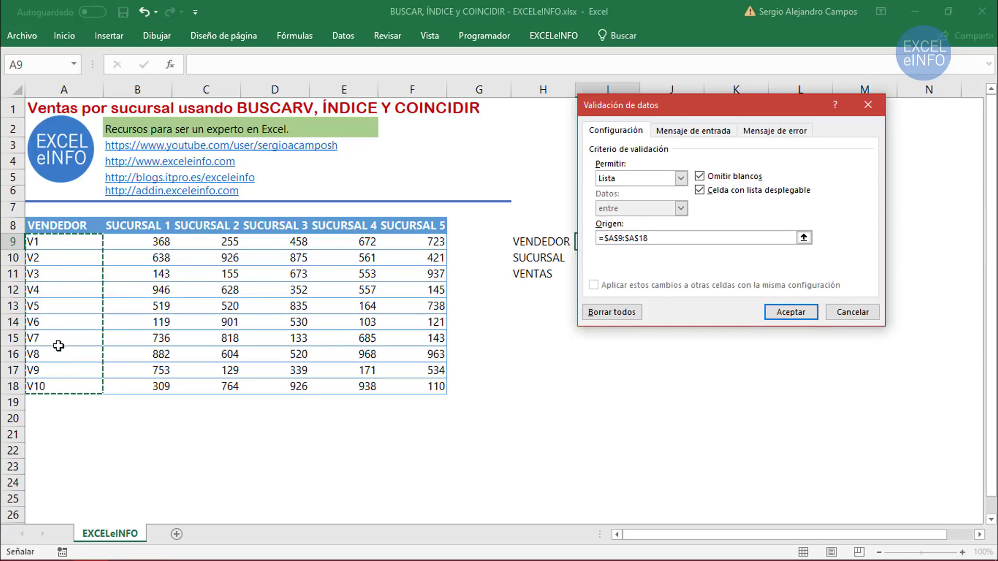
{"action": "left_click", "coordinate": [792, 314]}
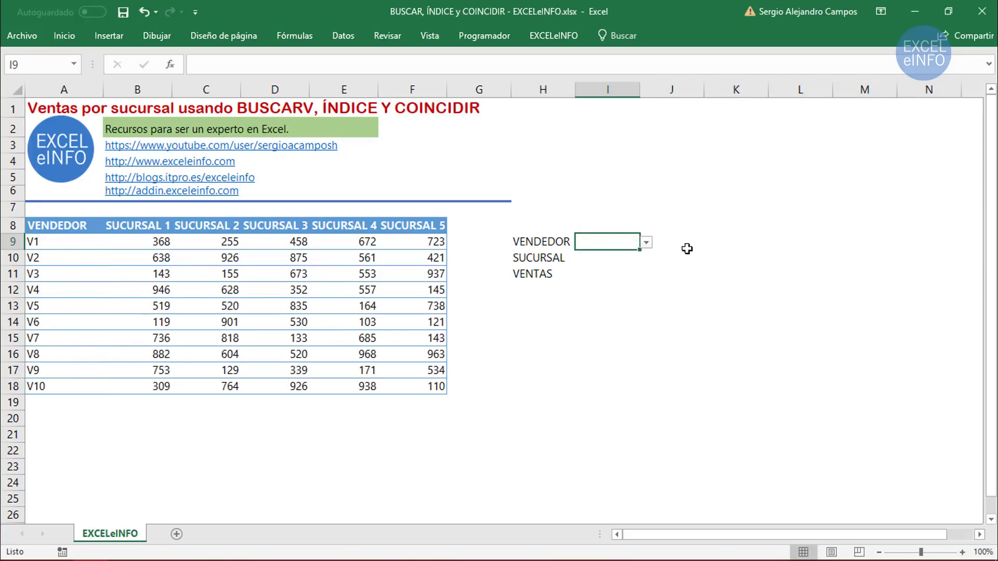
- Test I9's vendor dropdown without choosing, then reselect the vendor names in column A
{"action": "left_click", "coordinate": [646, 243]}
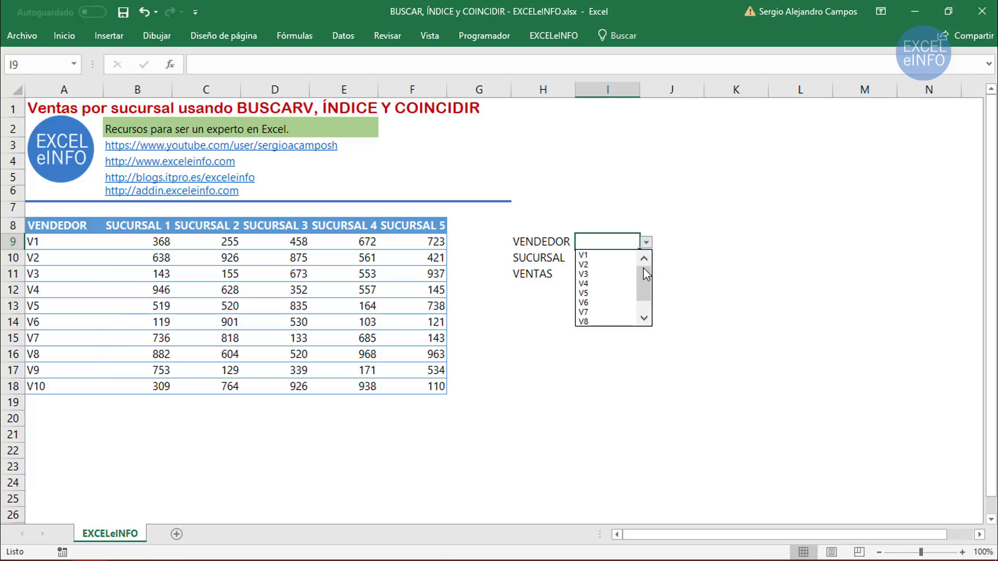
{"action": "left_click_drag", "start_coordinate": [643, 267], "coordinate": [643, 297]}
{"action": "key", "text": "Escape"}
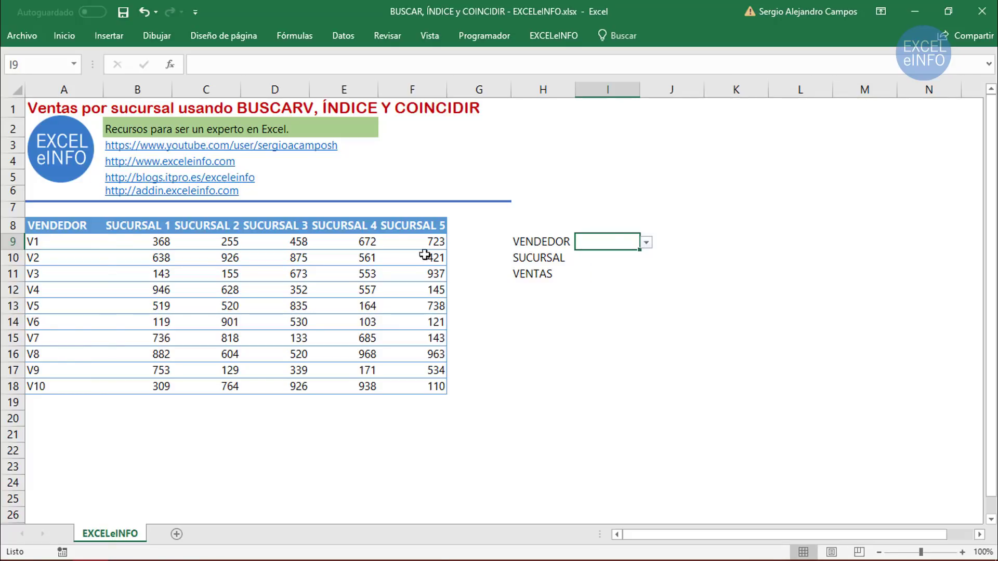
{"action": "left_click_drag", "start_coordinate": [58, 238], "coordinate": [51, 386]}
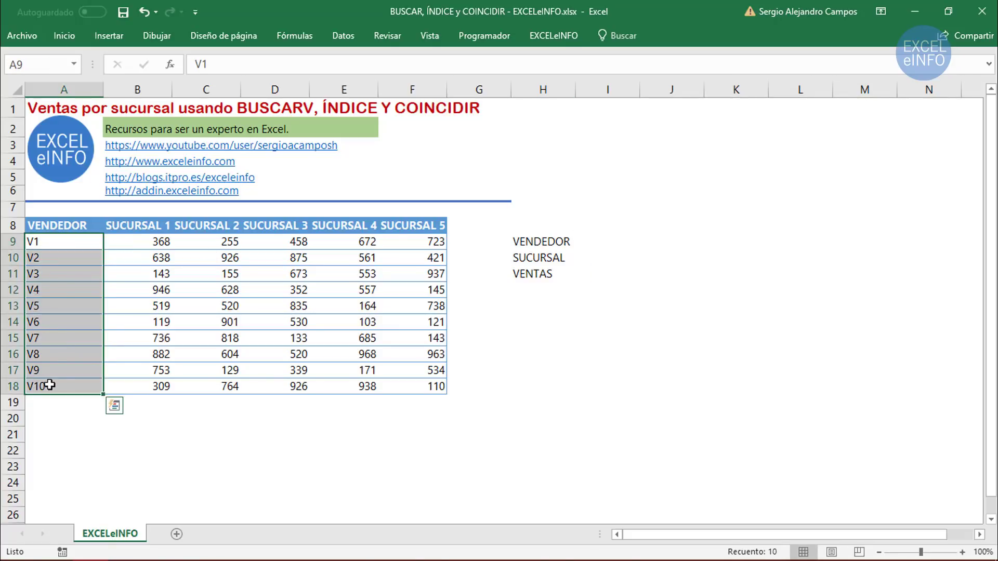
- Apply List data validation to I10 with source =$B$8:$F$8, the SUCURSAL 1–5 headers
{"action": "left_click", "coordinate": [597, 256]}
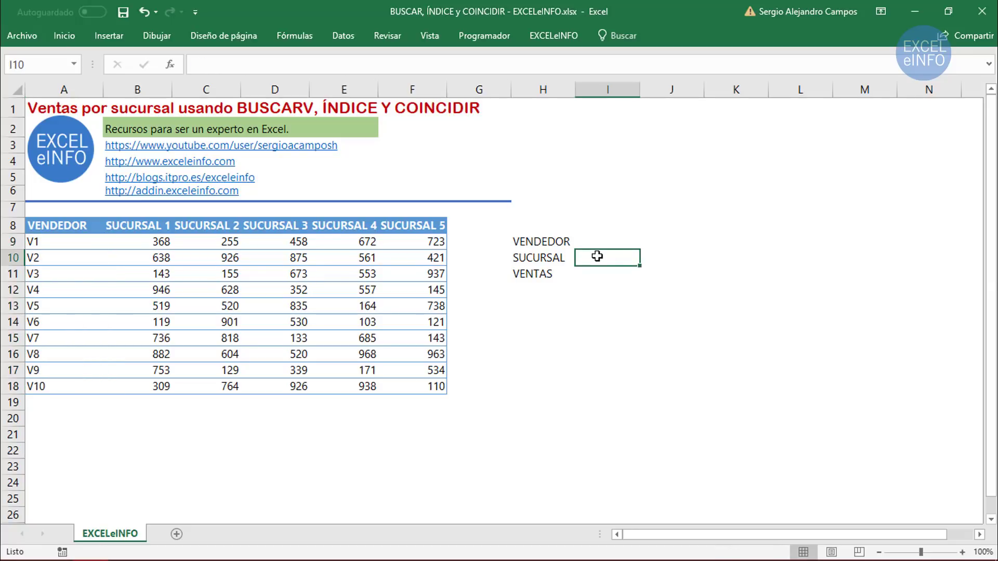
{"action": "left_click", "coordinate": [342, 35]}
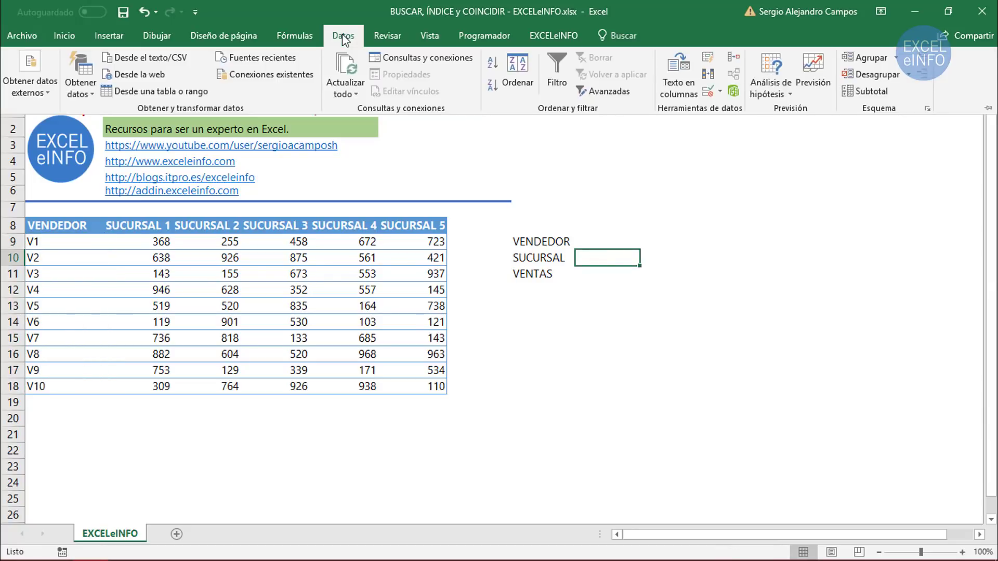
{"action": "key", "text": "Escape"}
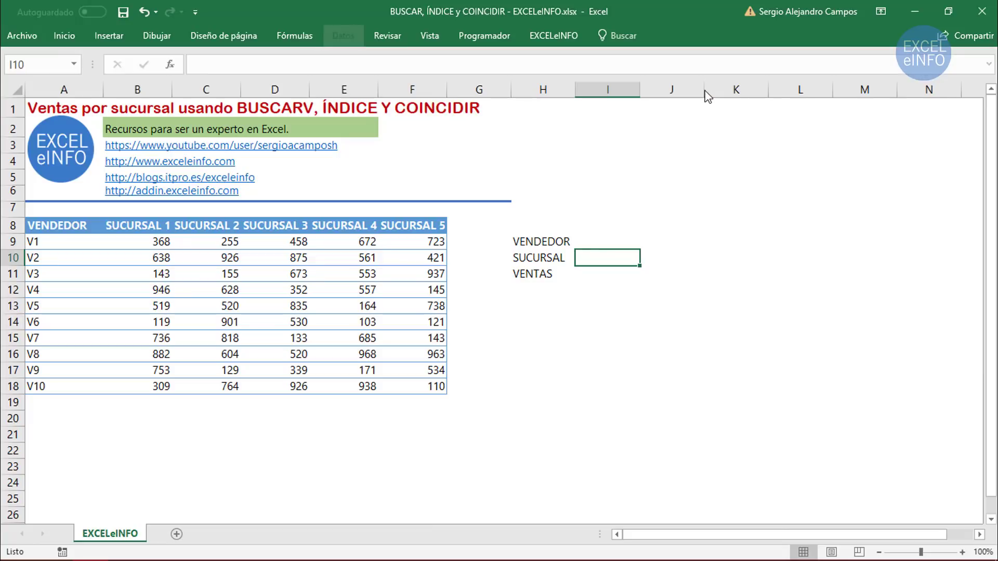
{"action": "left_click", "coordinate": [633, 179]}
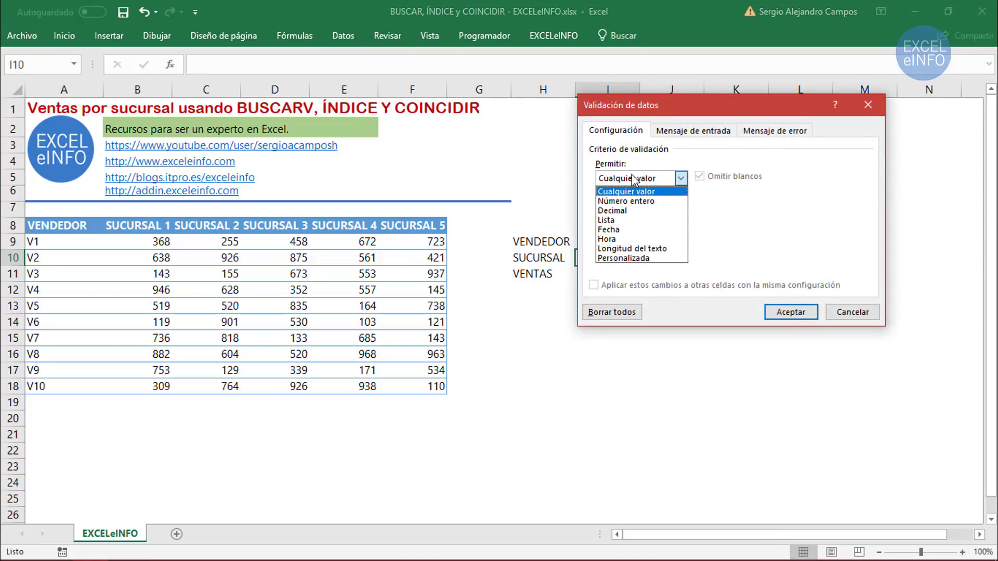
{"action": "left_click", "coordinate": [633, 219]}
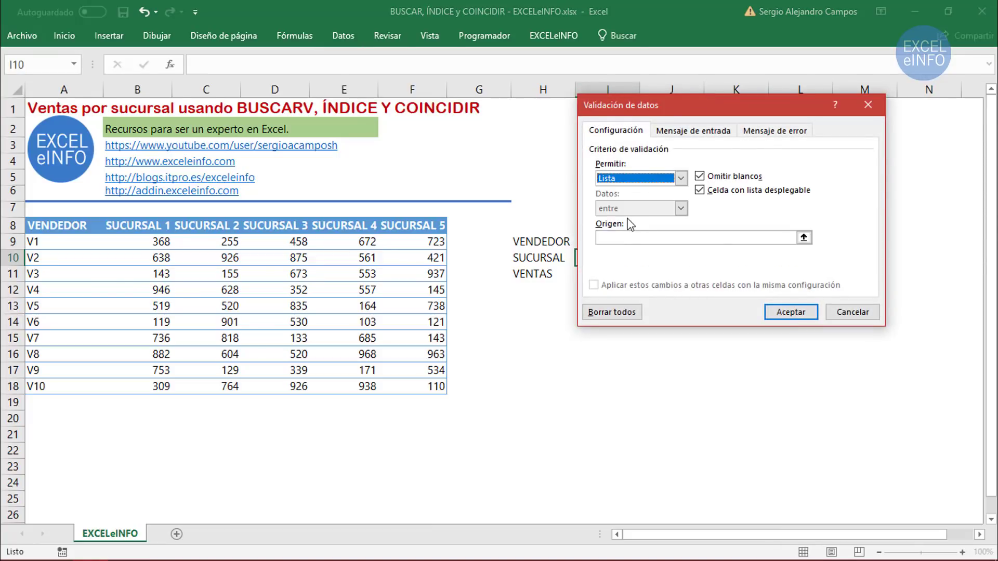
{"action": "left_click", "coordinate": [626, 238]}
{"action": "left_click_drag", "start_coordinate": [145, 225], "coordinate": [397, 225]}
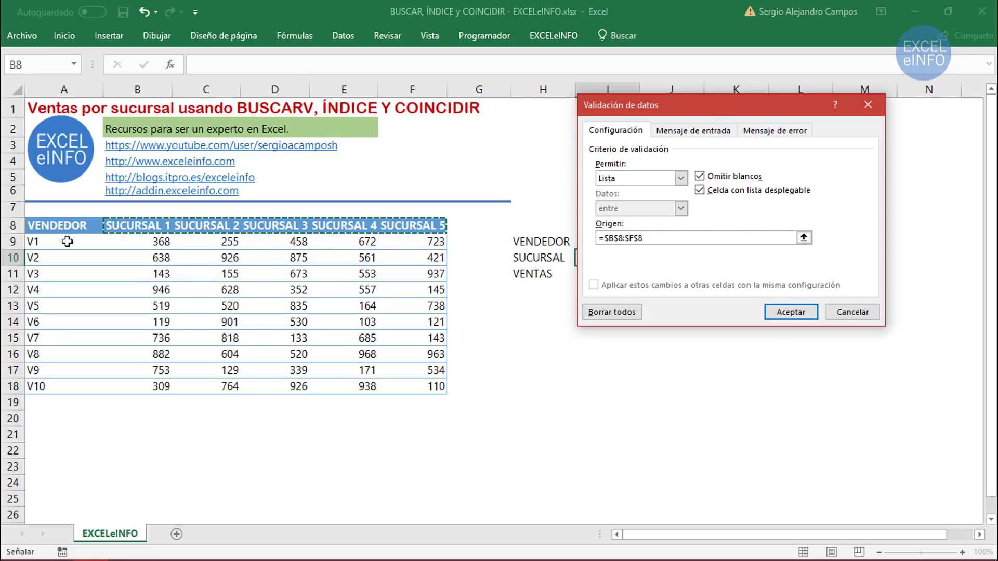
{"action": "left_click", "coordinate": [783, 311]}
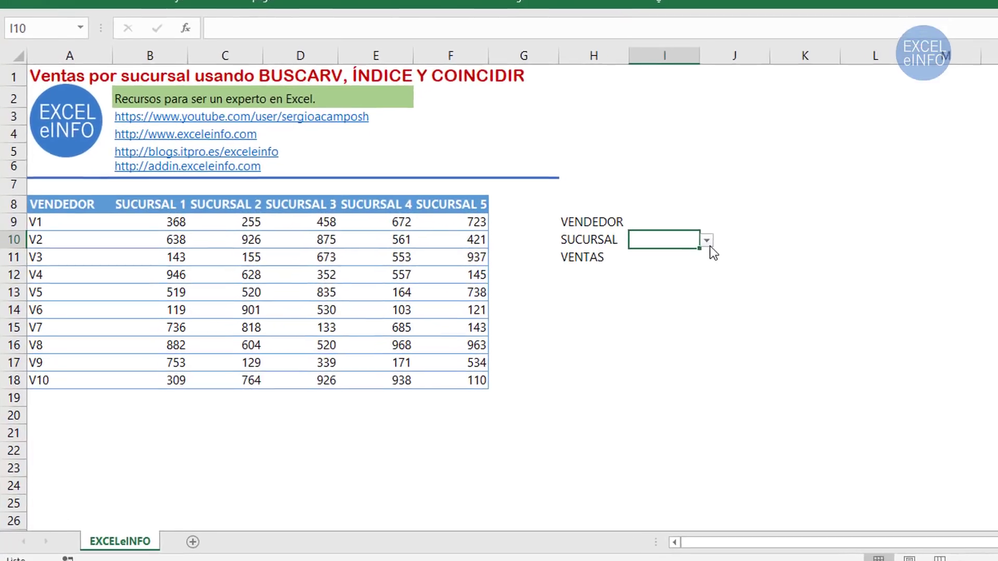
- Check I10's branch dropdown and highlight the SUCURSAL 1–5 headers
{"action": "left_click", "coordinate": [646, 258]}
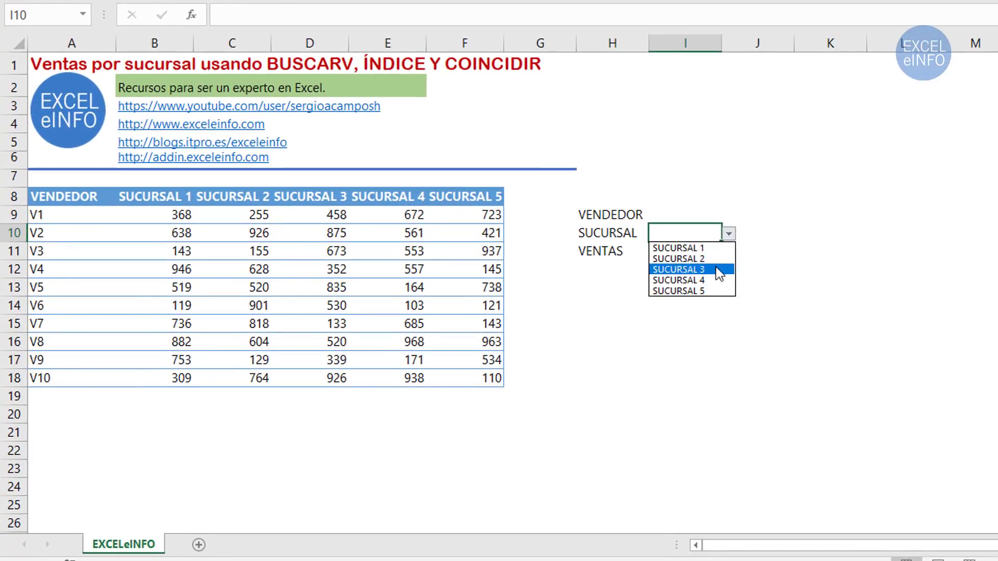
{"action": "key", "text": "Escape"}
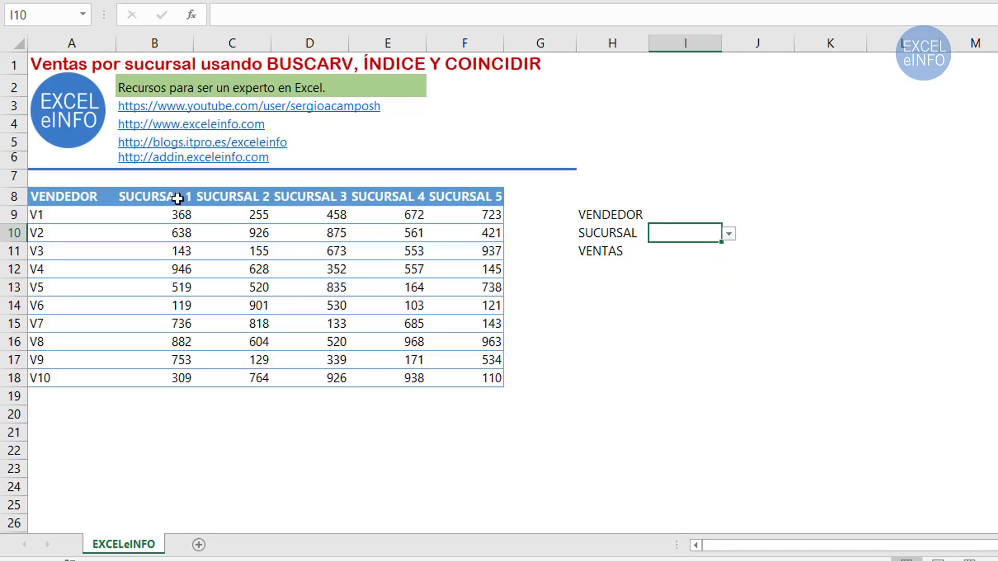
{"action": "left_click_drag", "start_coordinate": [177, 198], "coordinate": [457, 198]}
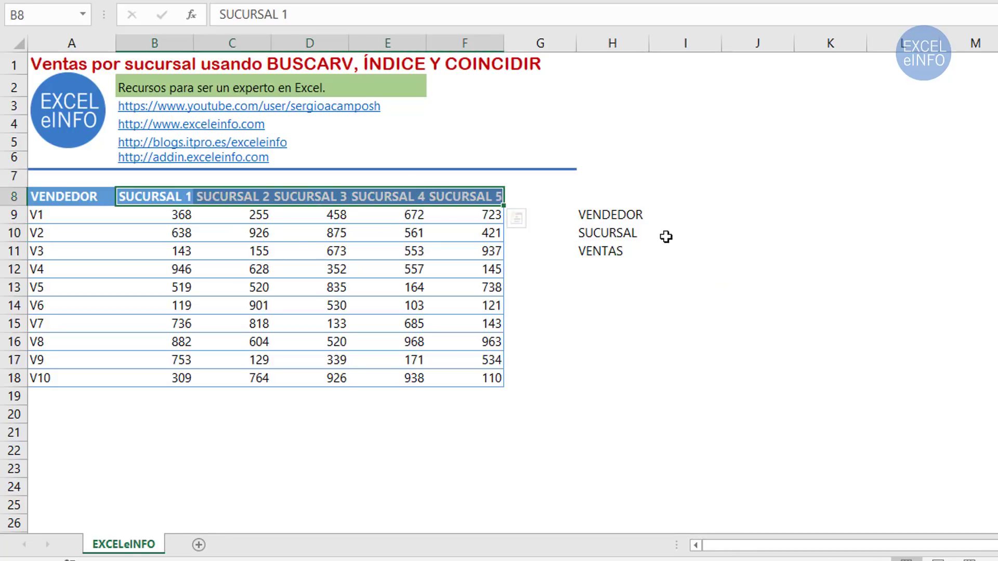
- Choose V2 for VENDEDOR and SUCURSAL 3 for SUCURSAL, then select VENTAS cell I11
{"action": "left_click", "coordinate": [670, 212]}
{"action": "left_click", "coordinate": [728, 215]}
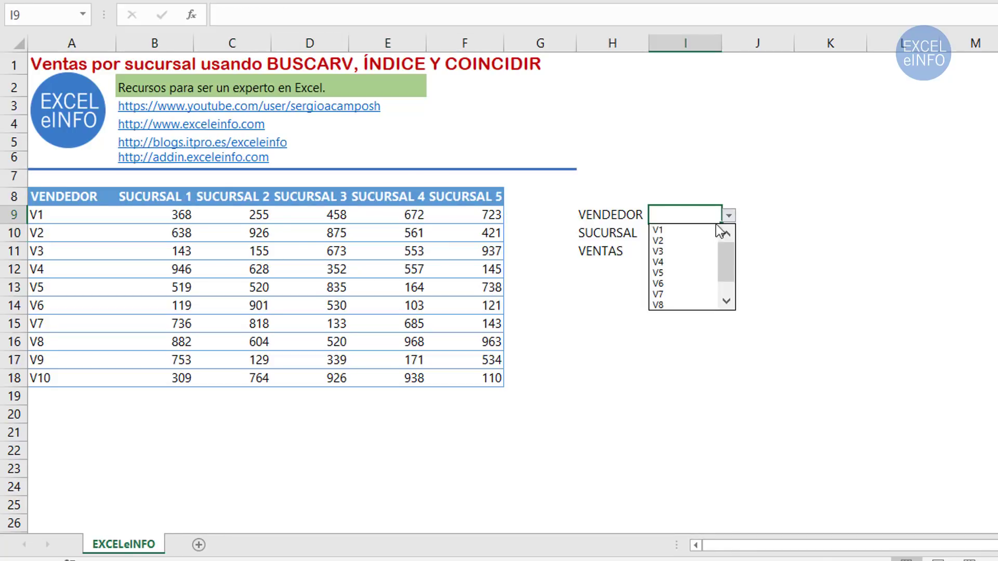
{"action": "left_click", "coordinate": [694, 236]}
{"action": "left_click", "coordinate": [692, 233]}
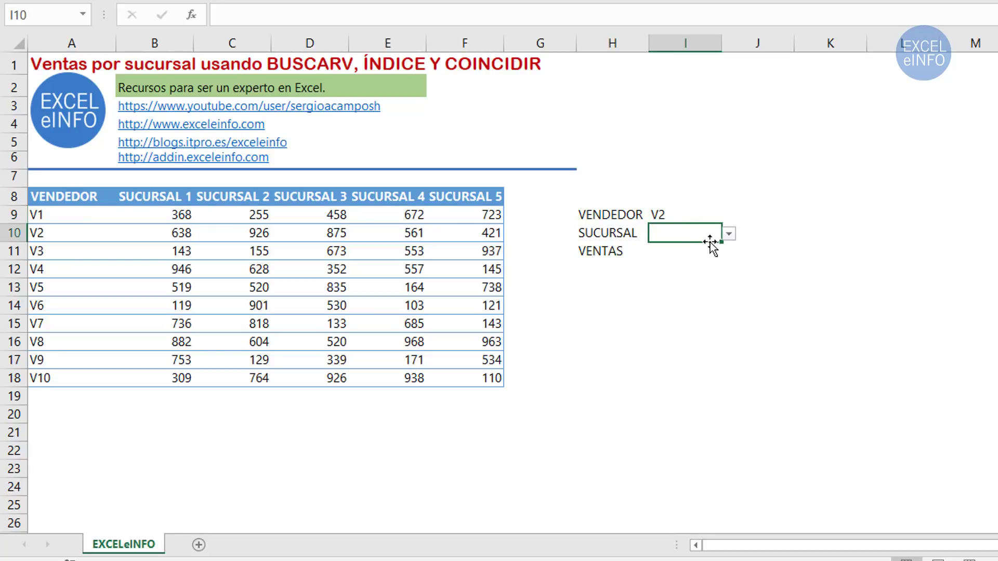
{"action": "left_click", "coordinate": [729, 233]}
{"action": "left_click", "coordinate": [703, 266]}
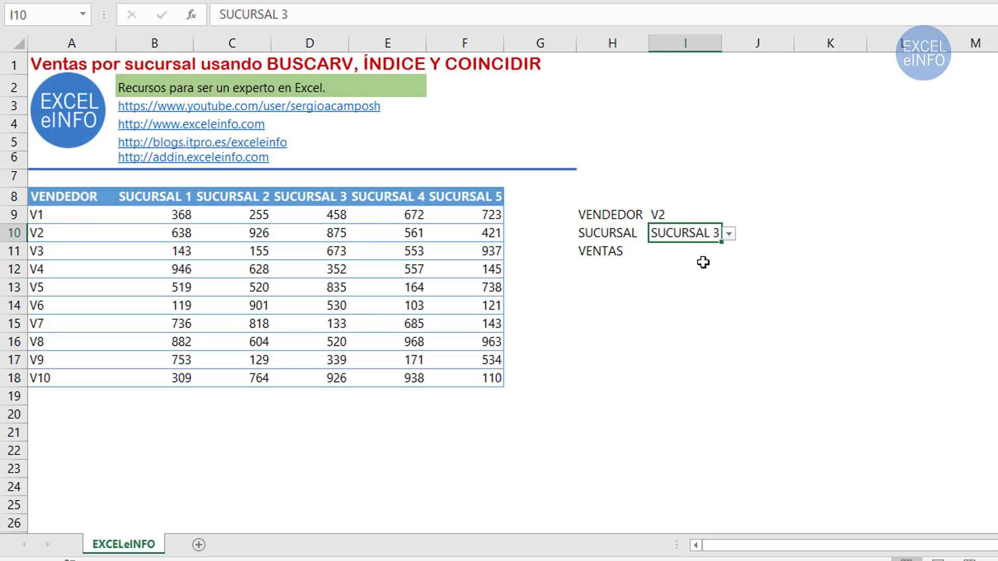
{"action": "left_click", "coordinate": [702, 253]}
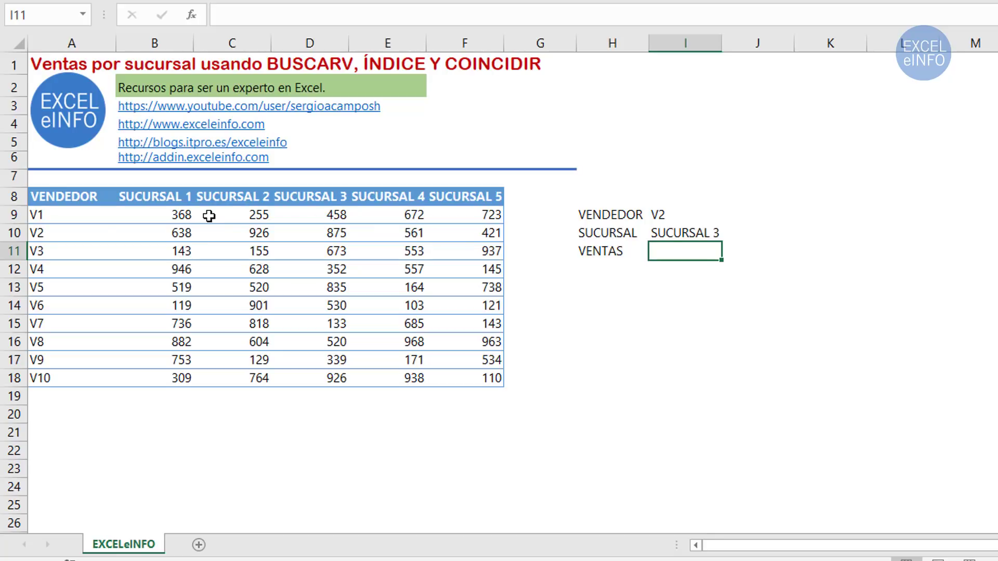
- Highlight the V2 row and SUCURSAL 3 column to locate their intersection, then reselect I11
{"action": "left_click", "coordinate": [15, 234]}
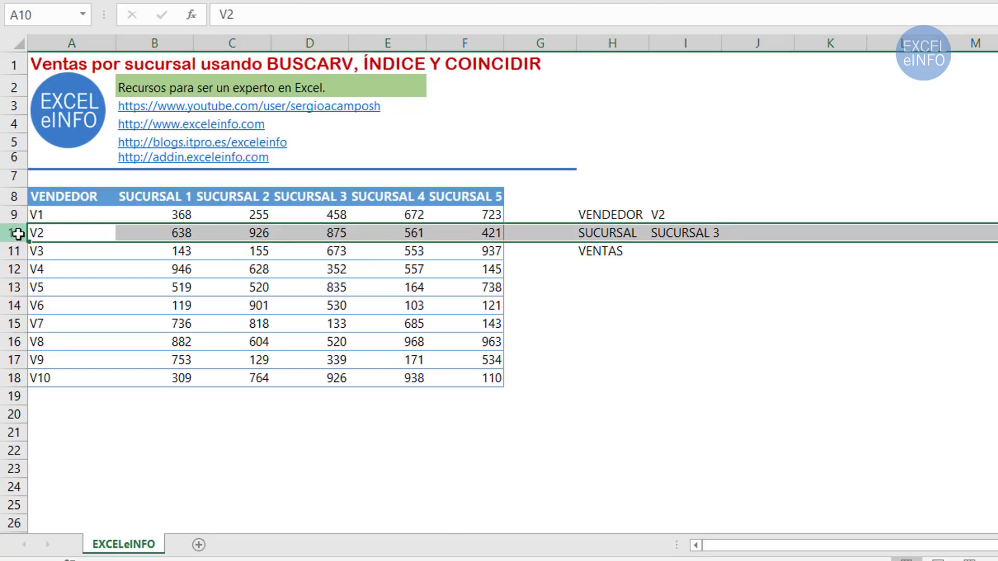
{"action": "left_click", "coordinate": [317, 43], "text": "ctrl"}
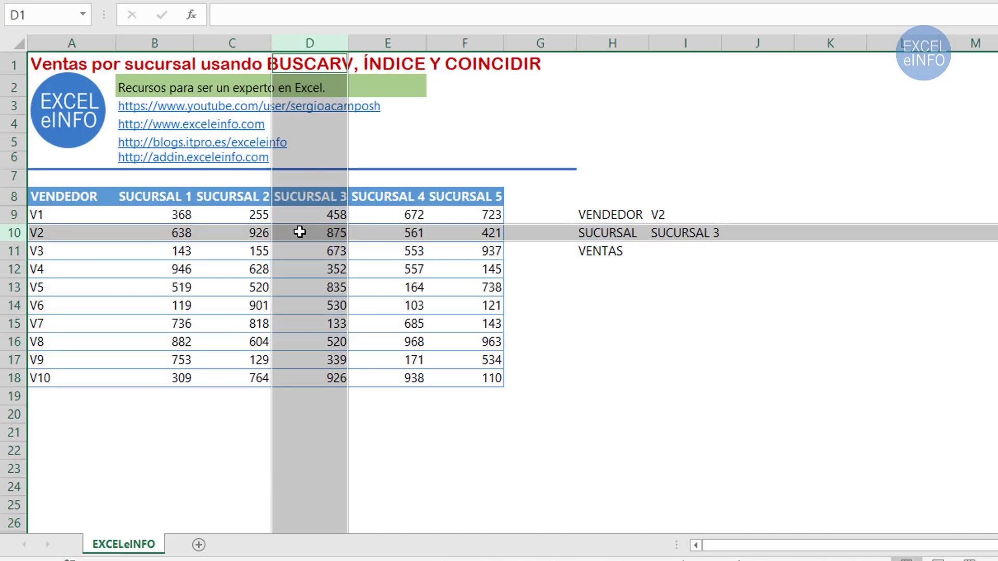
{"action": "left_click", "coordinate": [688, 252]}
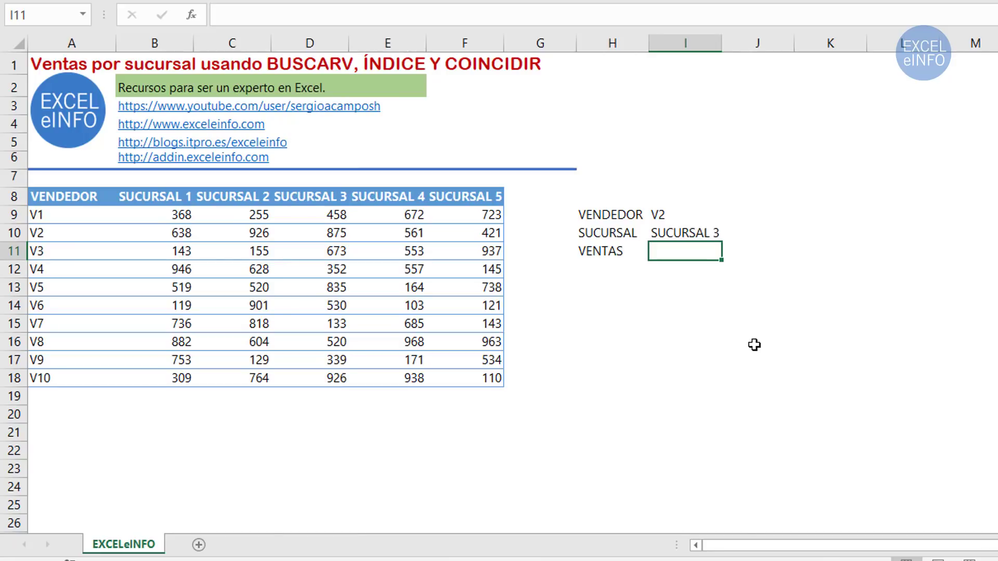
- Enter =INDICE(B9:F18,2,3) in I11 so VENTAS returns 875
{"action": "type", "text": "=IN"}
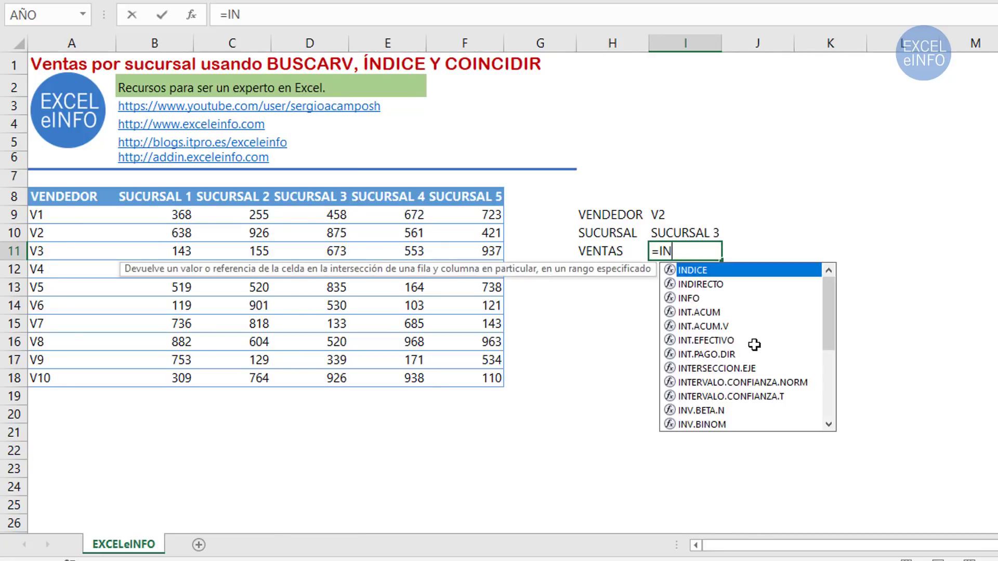
{"action": "type", "text": "DICE"}
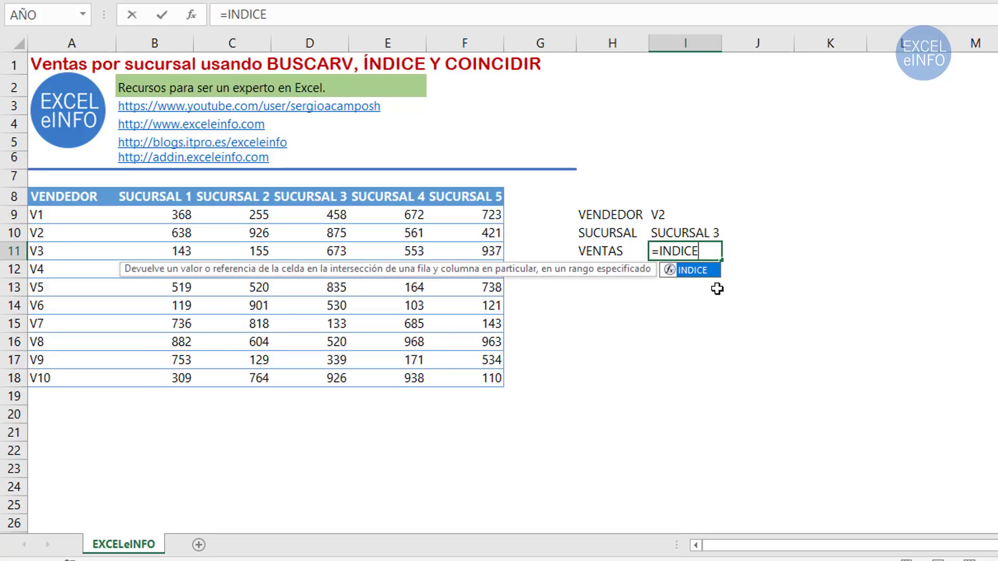
{"action": "type", "text": "("}
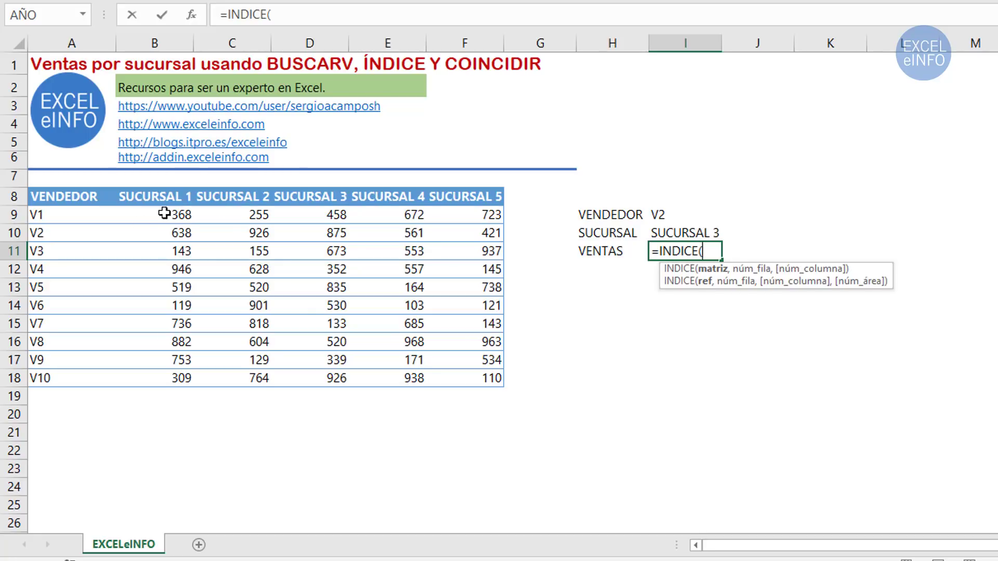
{"action": "mouse_move", "coordinate": [146, 217]}
{"action": "left_mouse_down"}
{"action": "mouse_move", "coordinate": [227, 290]}
{"action": "mouse_move", "coordinate": [383, 374]}
{"action": "mouse_move", "coordinate": [484, 377]}
{"action": "left_mouse_up"}
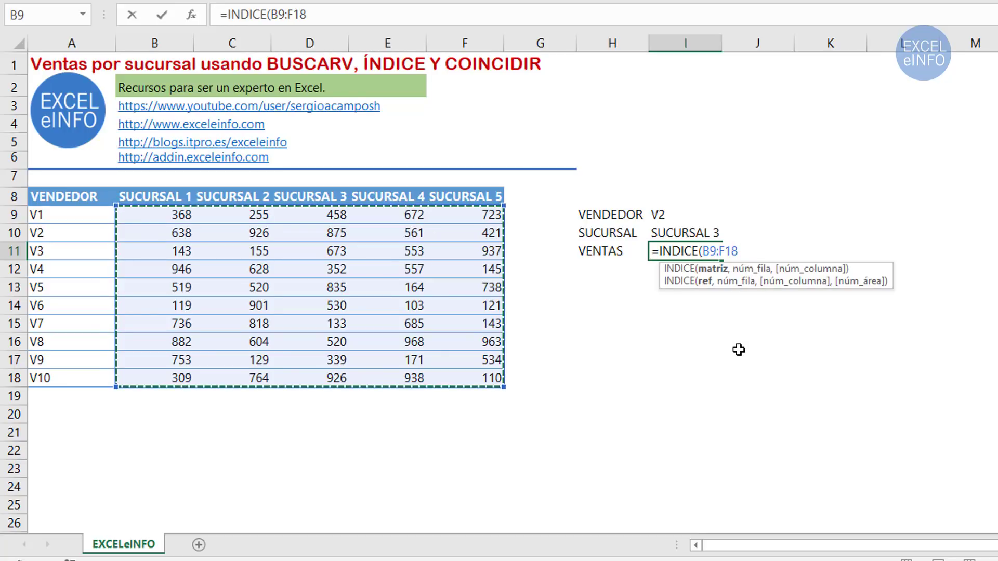
{"action": "type", "text": ","}
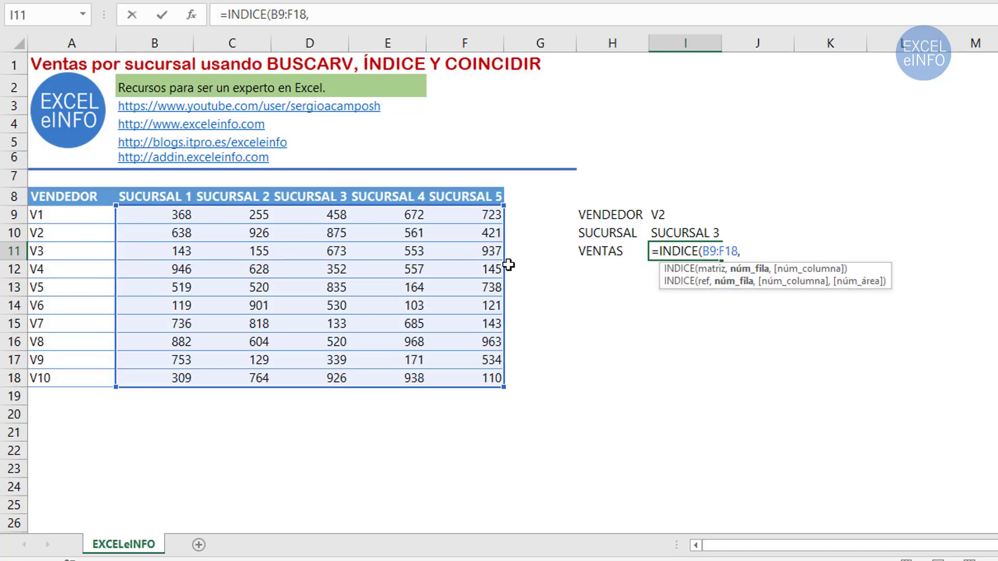
{"action": "type", "text": "2,"}
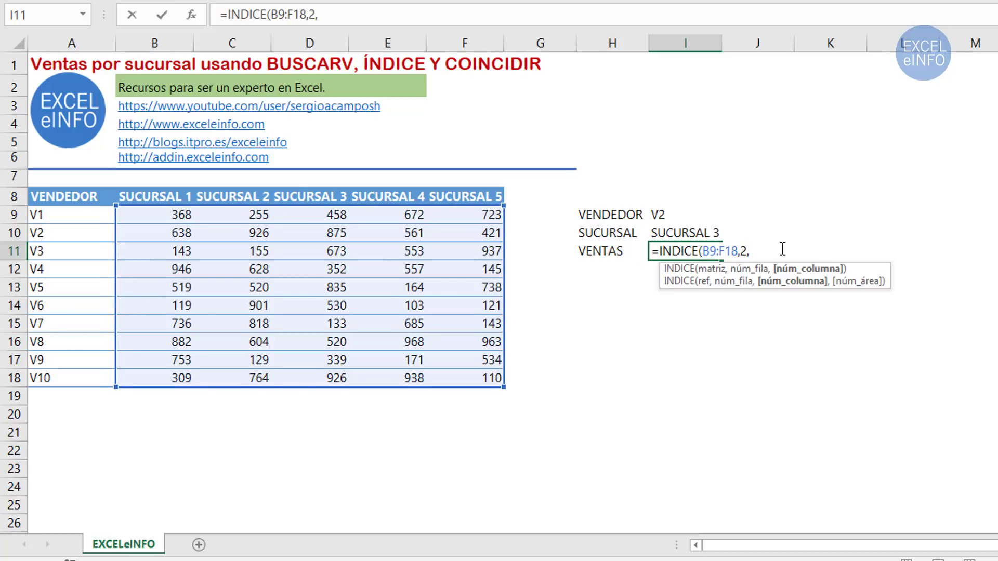
{"action": "type", "text": "3"}
{"action": "type", "text": ")"}
{"action": "key", "text": "Return"}
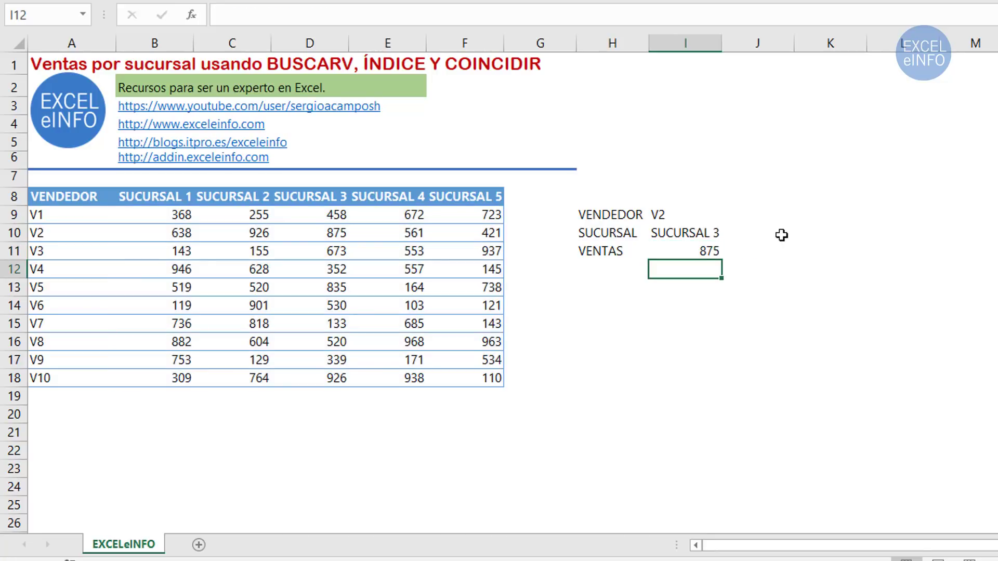
- Trace V2's row and SUCURSAL 3's column to 875 and inspect the hard-coded 2,3 arguments
{"action": "left_click", "coordinate": [707, 249]}
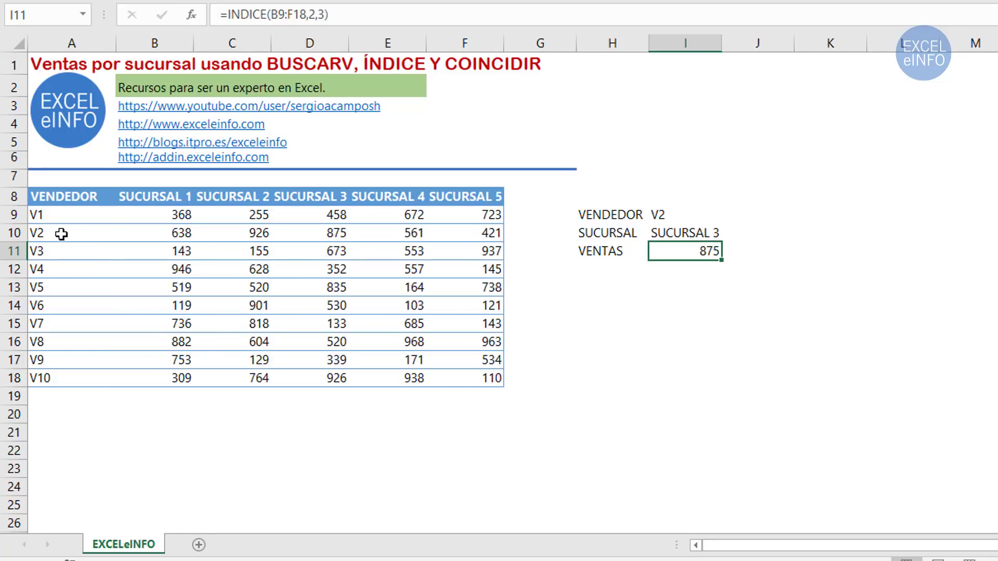
{"action": "left_click_drag", "start_coordinate": [61, 234], "coordinate": [304, 235]}
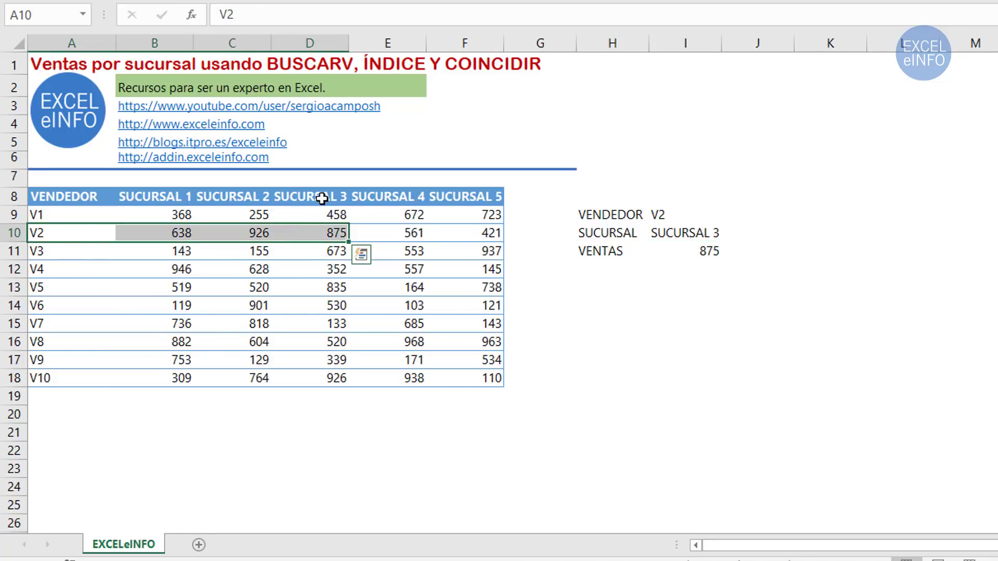
{"action": "left_click_drag", "start_coordinate": [322, 198], "coordinate": [322, 231], "text": "ctrl"}
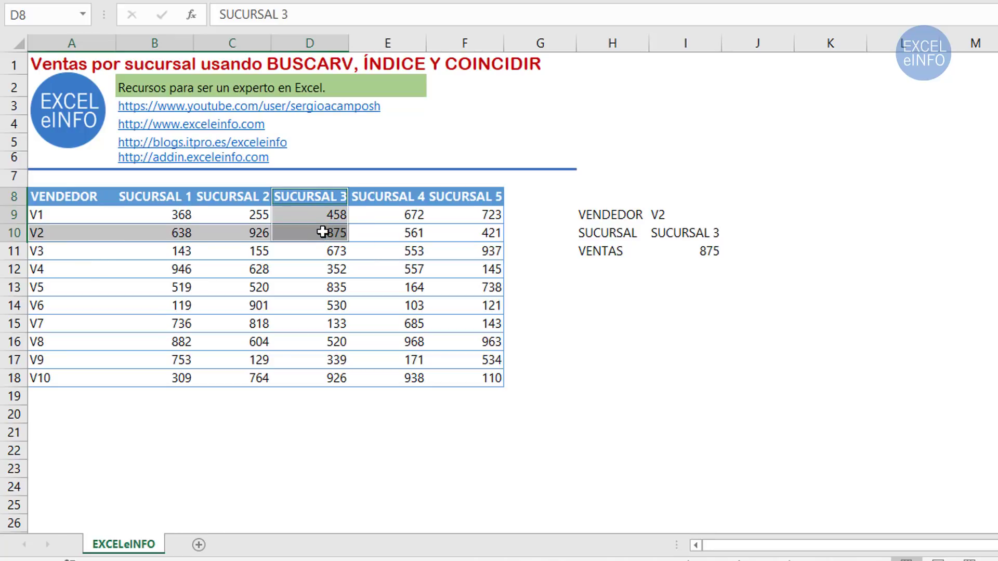
{"action": "double_click", "coordinate": [704, 251]}
{"action": "left_click_drag", "start_coordinate": [740, 251], "coordinate": [756, 251]}
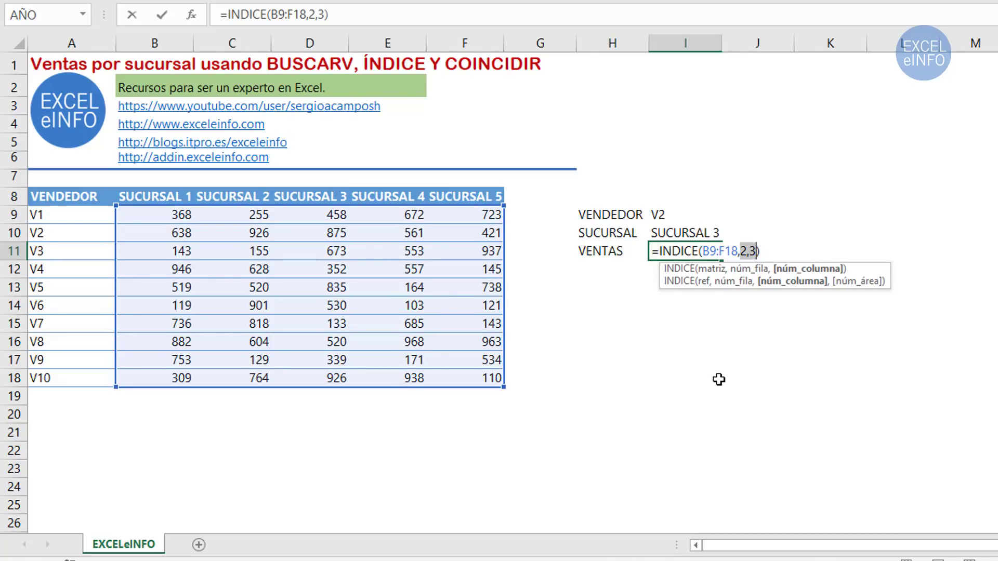
{"action": "key", "text": "Escape"}
- Review the V2, SUCURSAL 3 and VENTAS cells, then move down to I13
{"action": "left_click", "coordinate": [698, 215]}
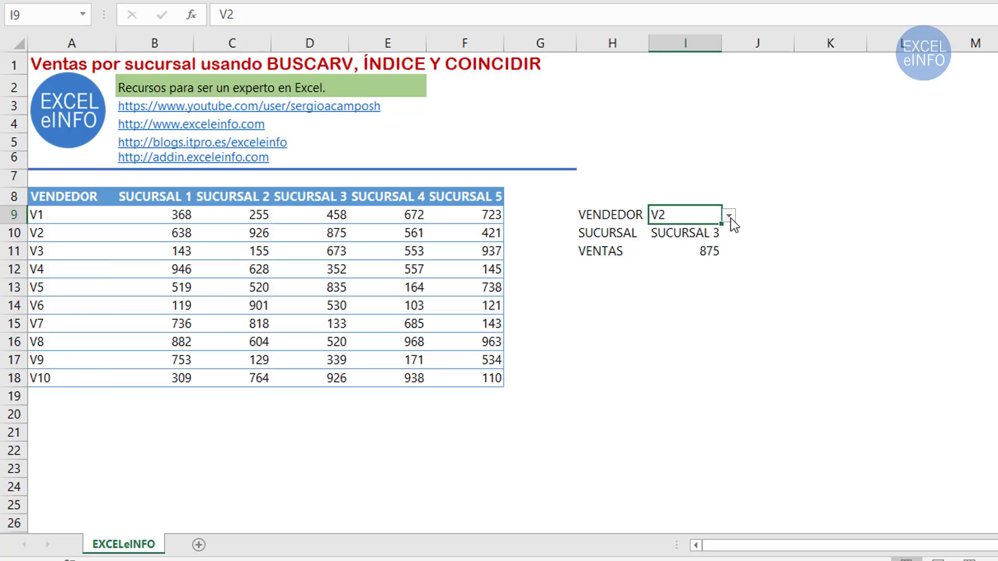
{"action": "left_click", "coordinate": [707, 232]}
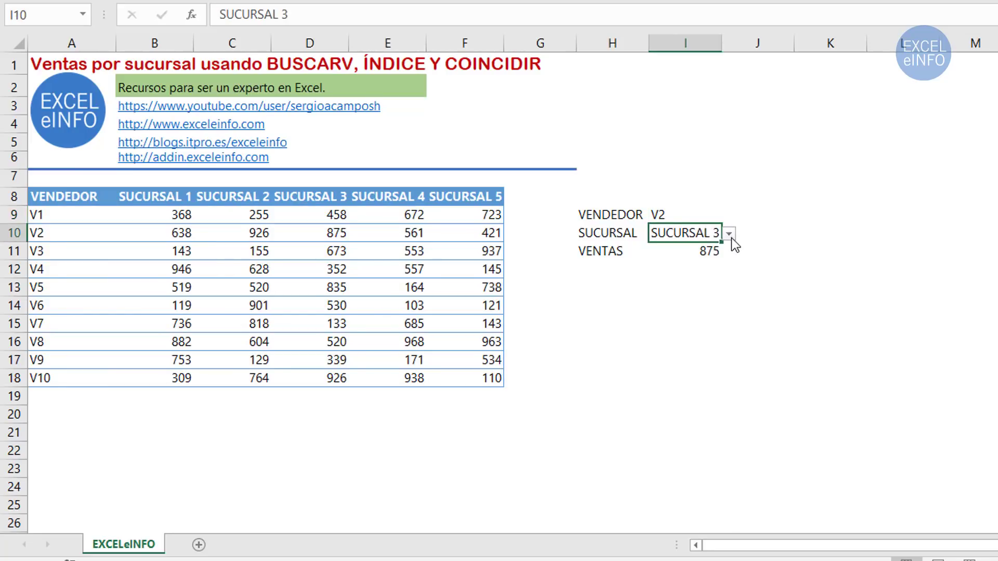
{"action": "left_click", "coordinate": [697, 249]}
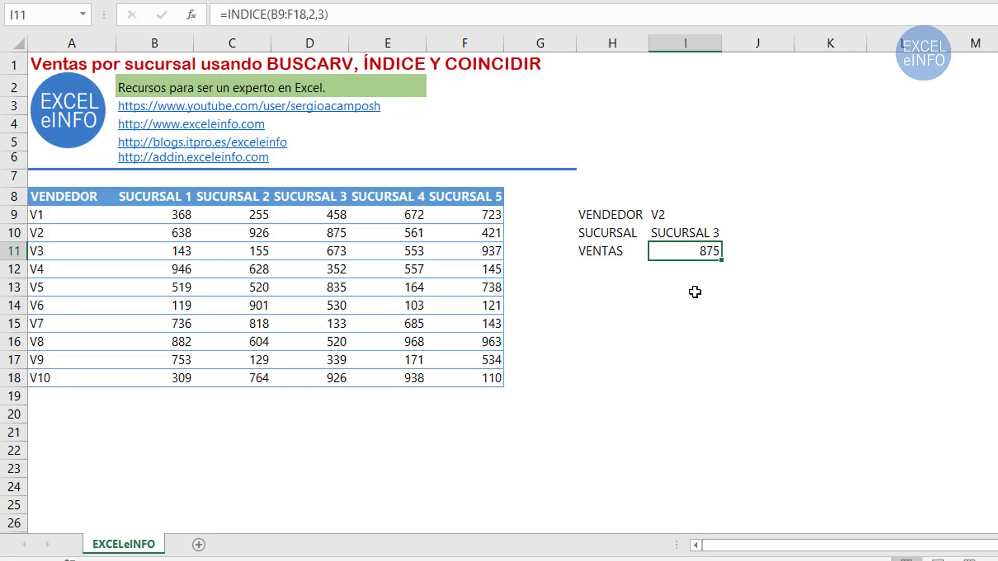
{"action": "key", "text": "Down"}
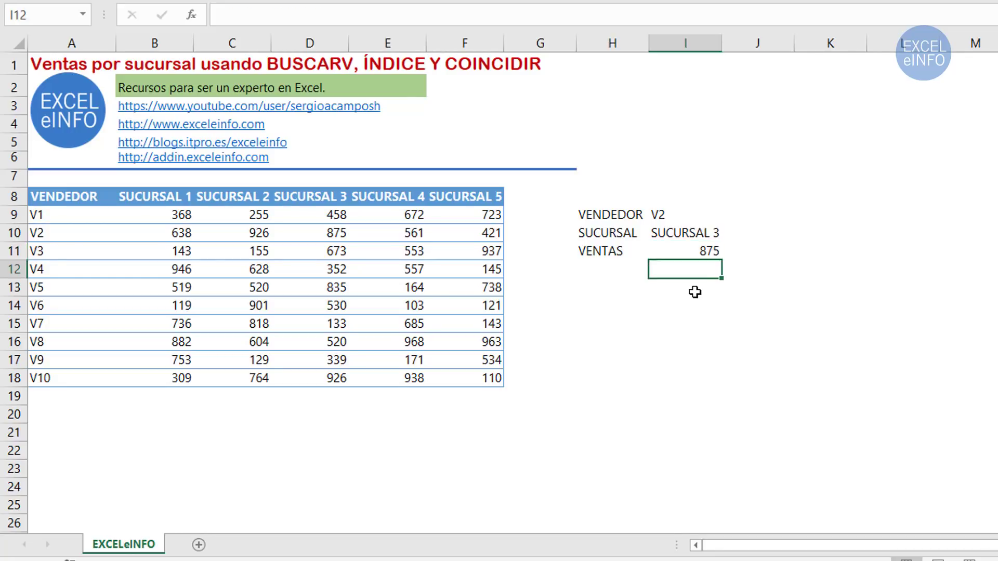
{"action": "key", "text": "Down"}
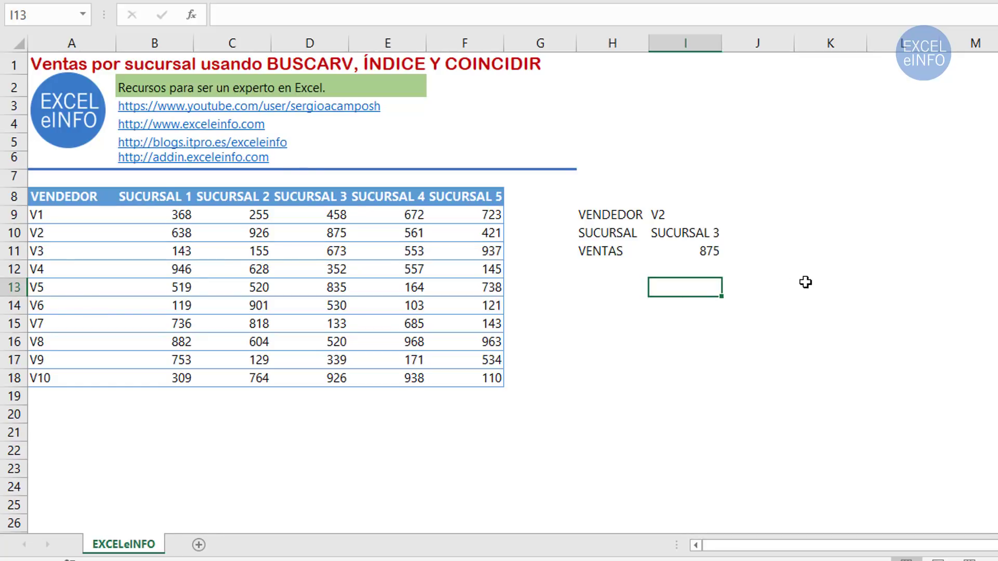
- Enter =COINCIDIR(I9,A9:A18,0) in I13, returning 2 for vendor V2
{"action": "type", "text": "=CO"}
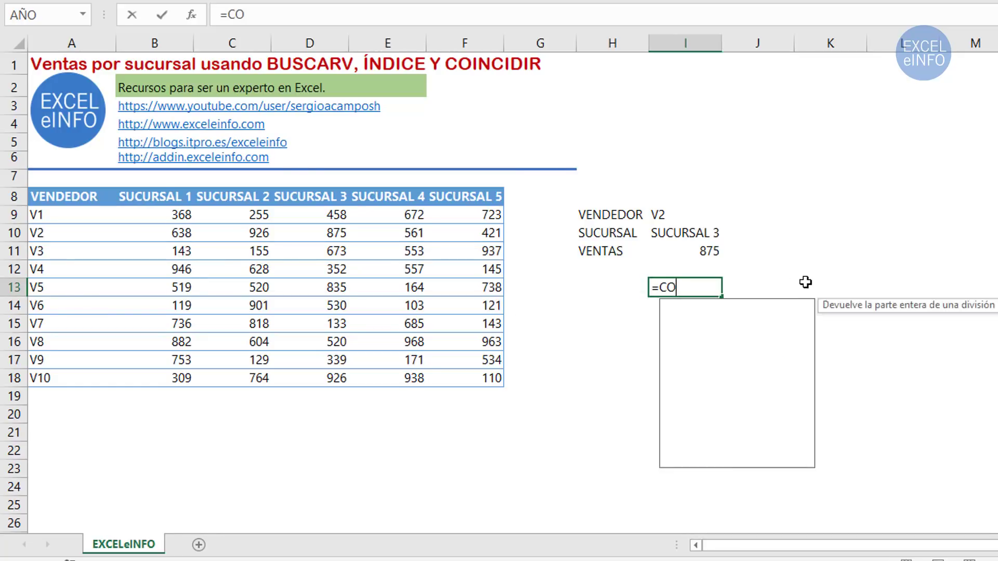
{"action": "type", "text": "INCIDIR"}
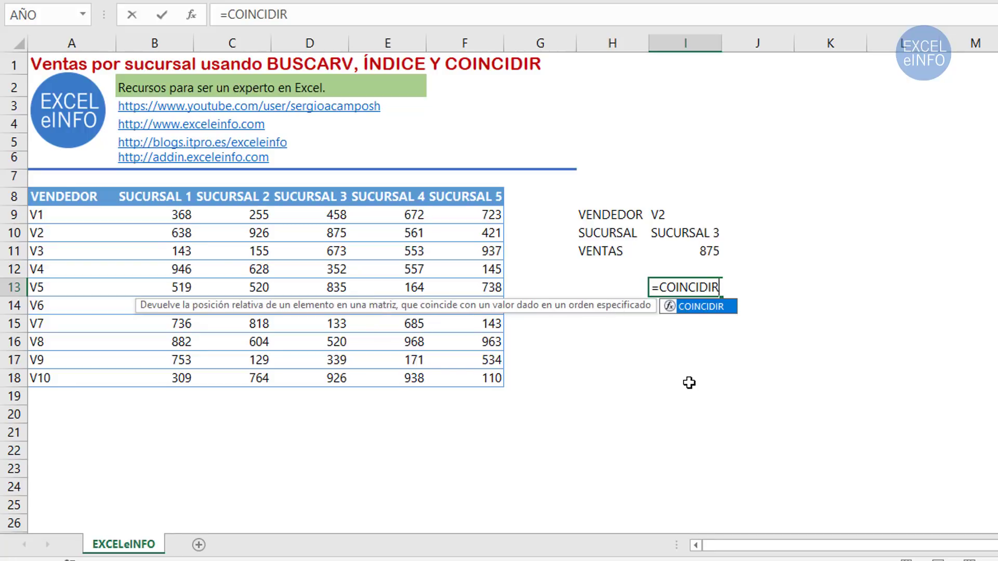
{"action": "type", "text": "("}
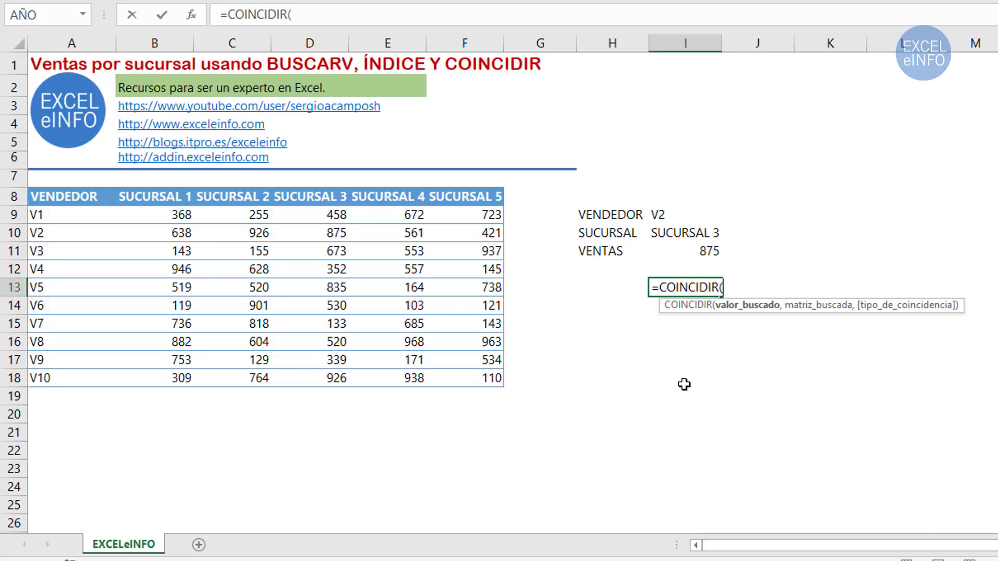
{"action": "left_click", "coordinate": [691, 208]}
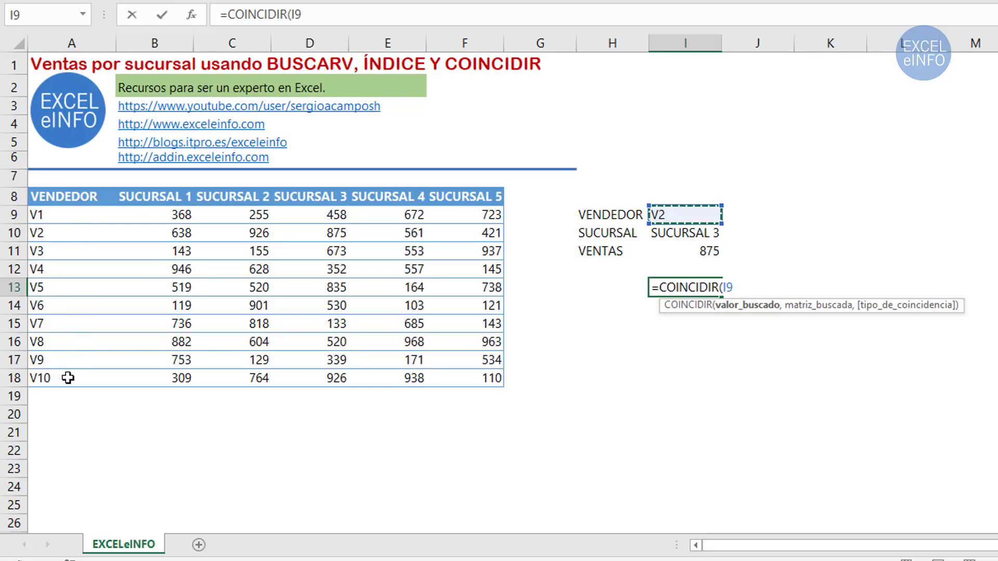
{"action": "type", "text": ","}
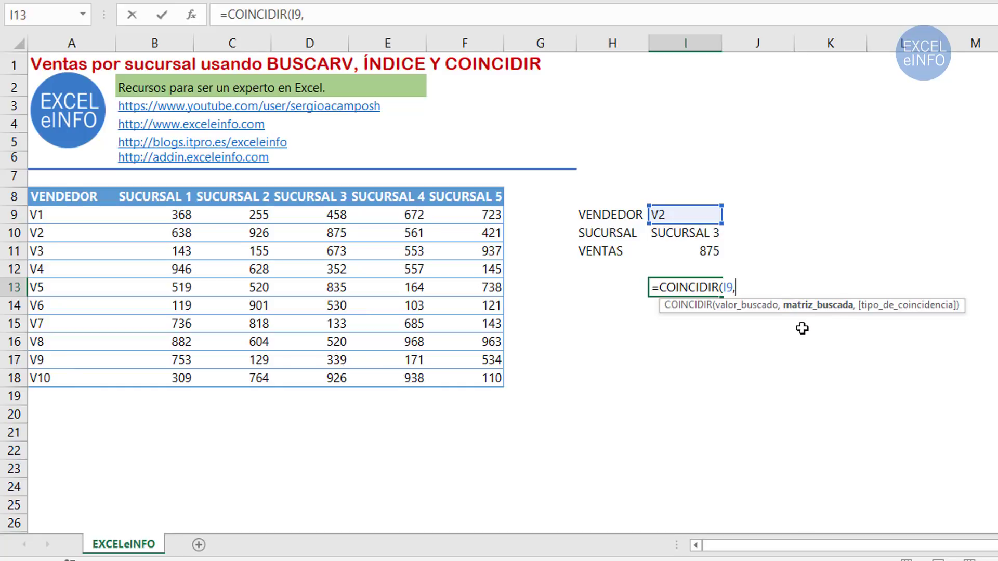
{"action": "left_click_drag", "start_coordinate": [60, 215], "coordinate": [67, 377]}
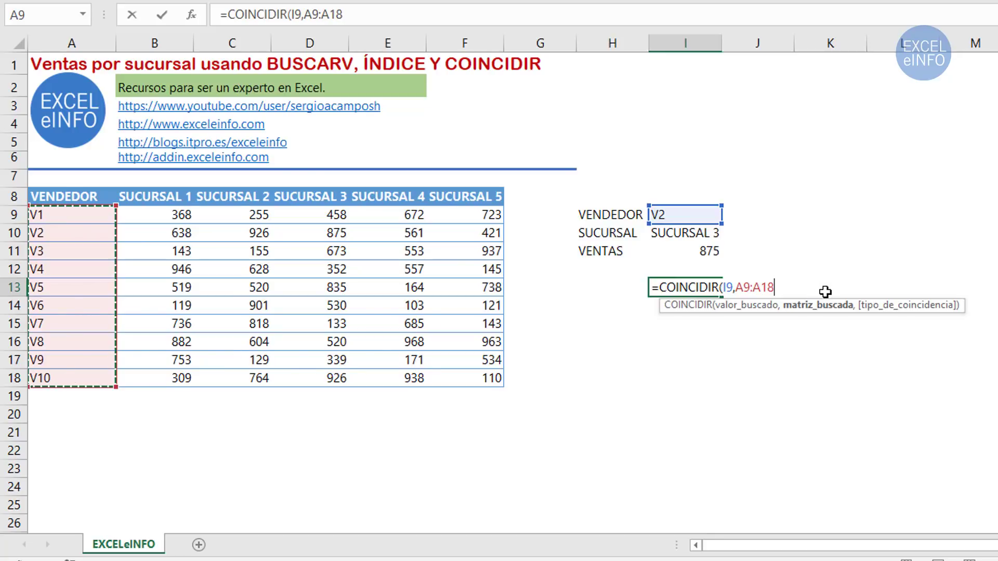
{"action": "type", "text": ","}
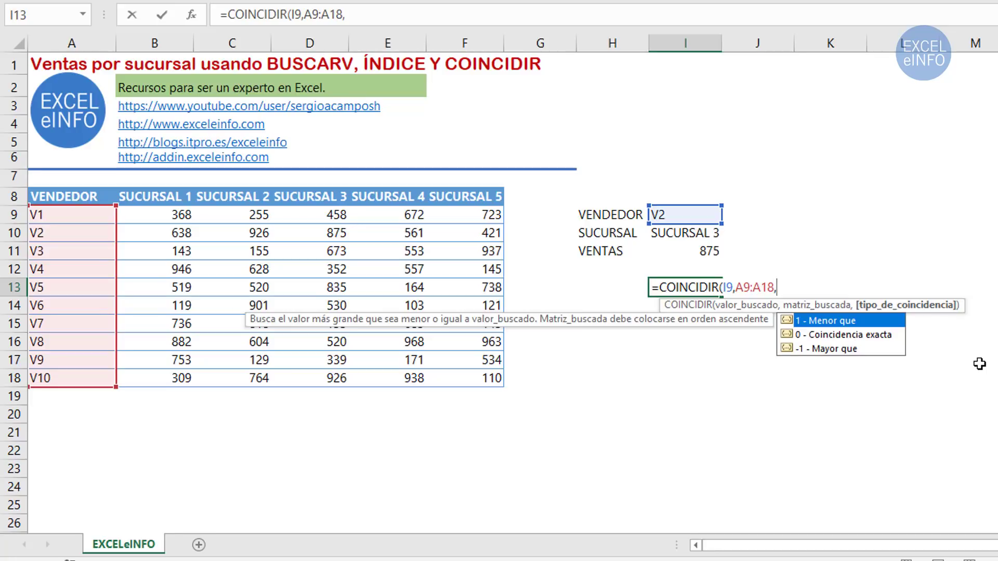
{"action": "type", "text": "0"}
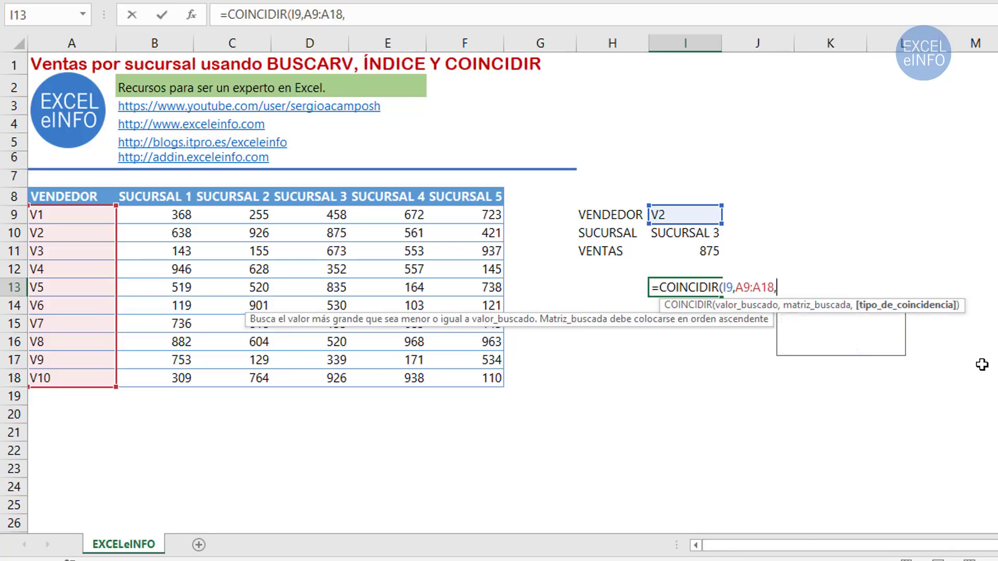
{"action": "type", "text": ")"}
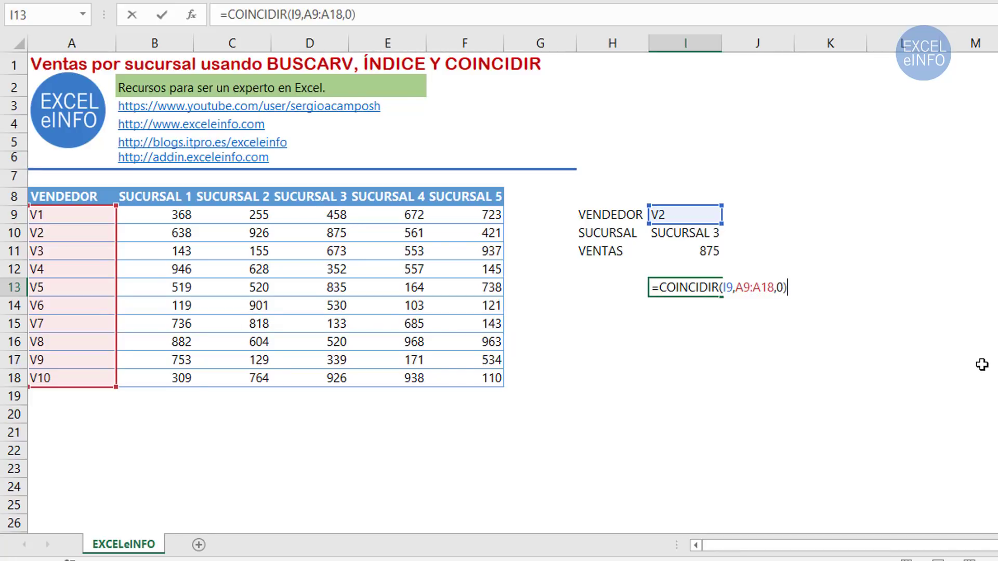
{"action": "key", "text": "Return"}
{"action": "left_click", "coordinate": [690, 286]}
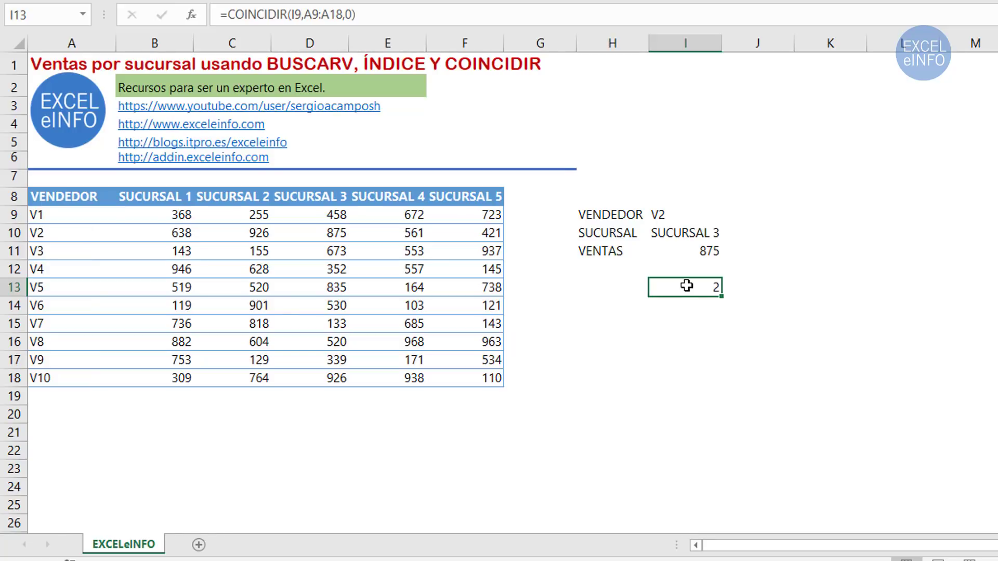
- Mark the vendor names A9:A18 and inspect I13's COINCIDIR formula without changing it
{"action": "left_click", "coordinate": [686, 213]}
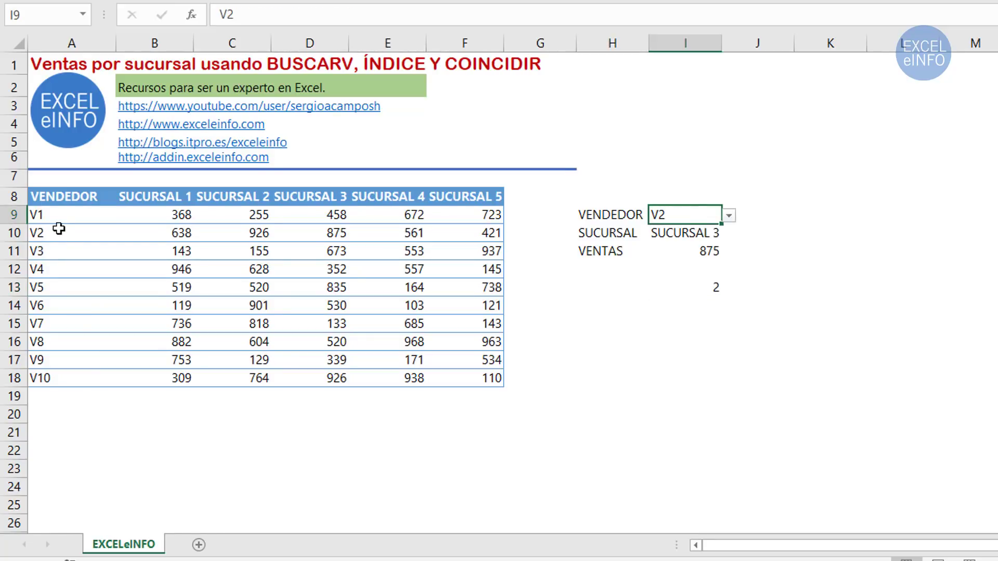
{"action": "left_click_drag", "start_coordinate": [61, 216], "coordinate": [60, 231]}
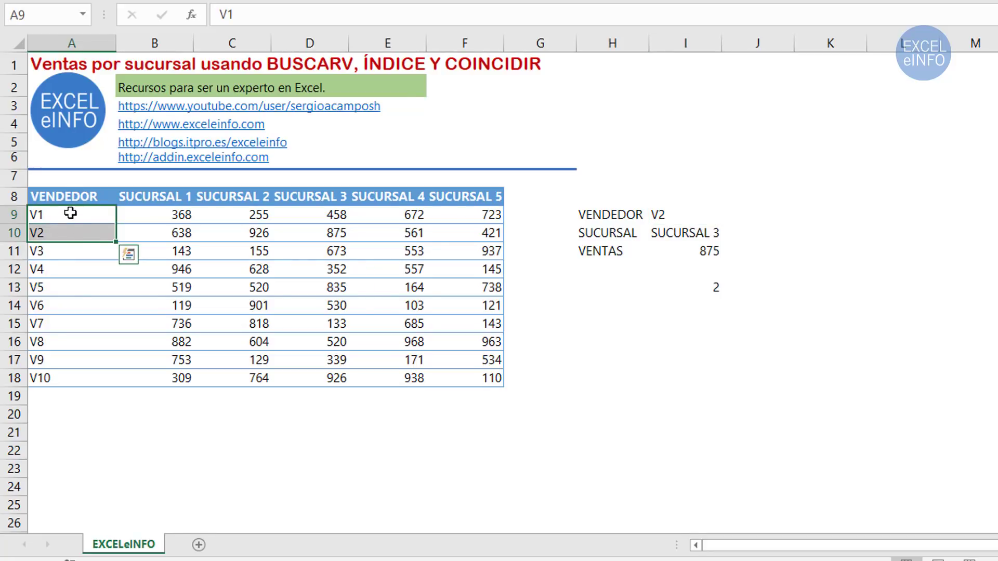
{"action": "left_click_drag", "start_coordinate": [61, 232], "coordinate": [65, 382]}
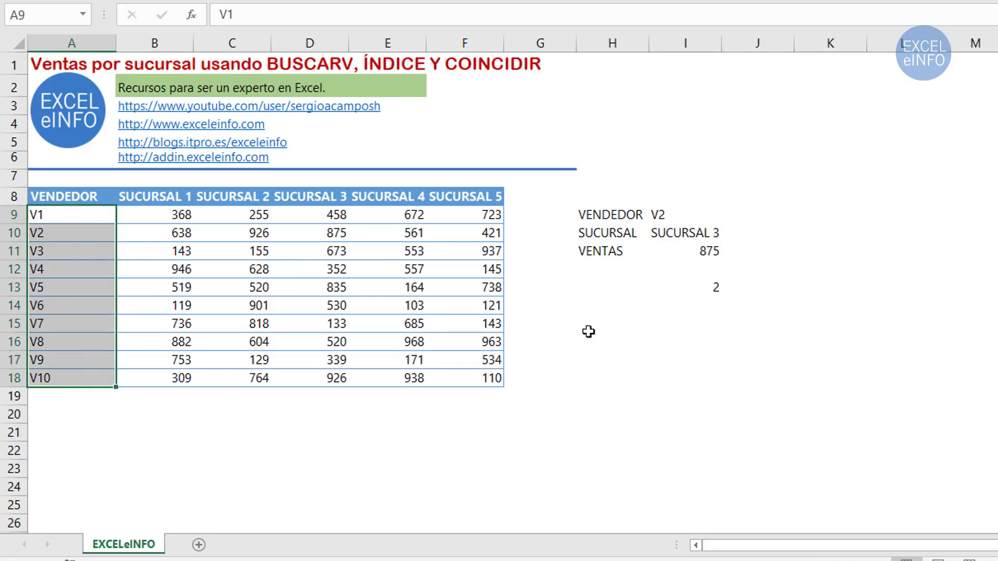
{"action": "left_click", "coordinate": [710, 287]}
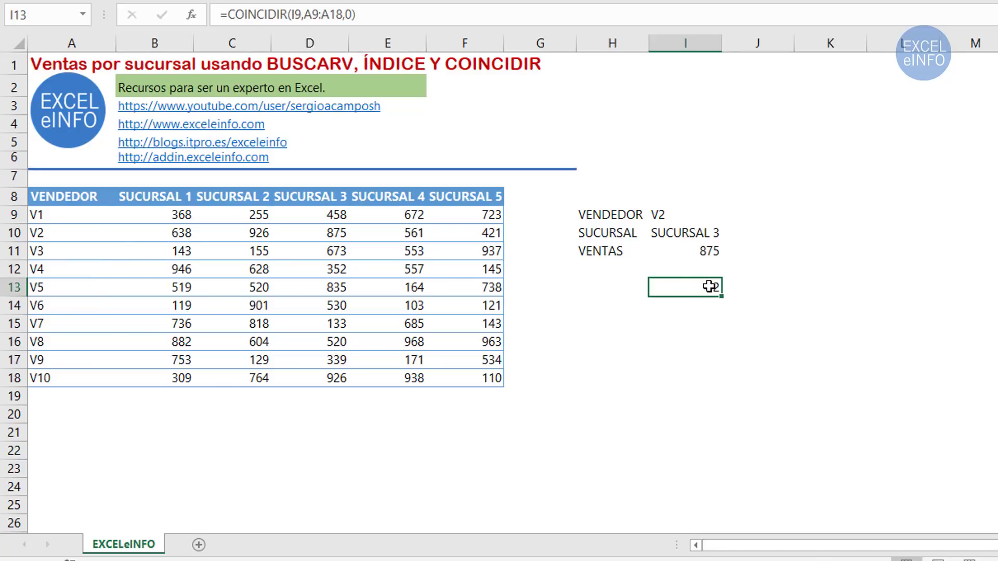
{"action": "double_click", "coordinate": [709, 287]}
{"action": "double_click", "coordinate": [690, 286]}
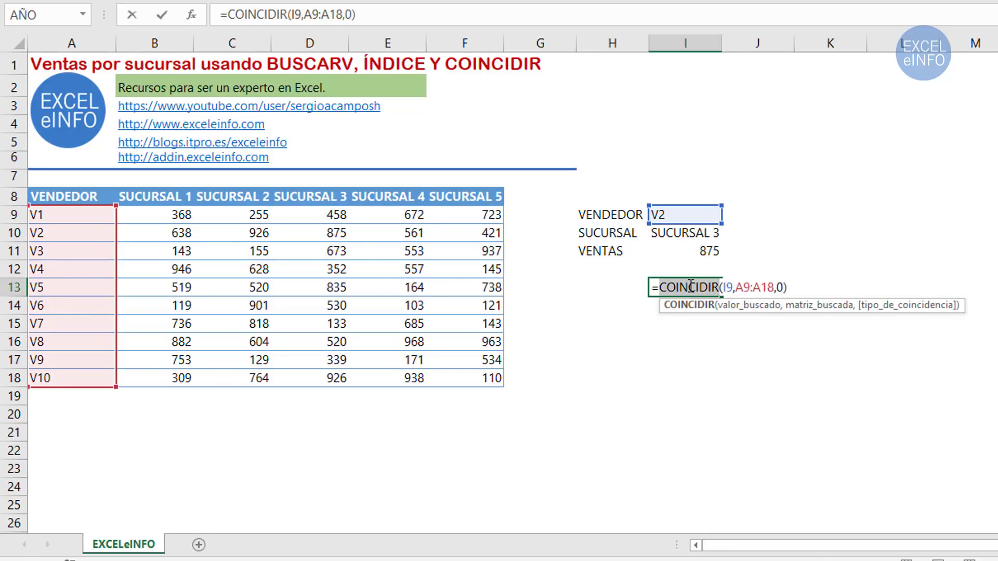
{"action": "key", "text": "Escape"}
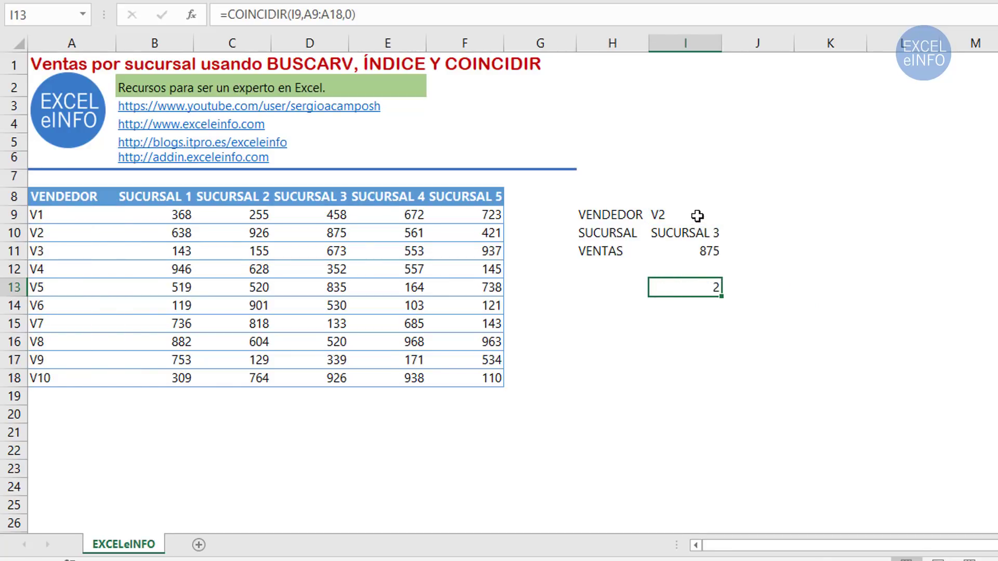
- Review the V2, SUCURSAL 3 and 875 cells, then clear cell I13
{"action": "left_click", "coordinate": [697, 215]}
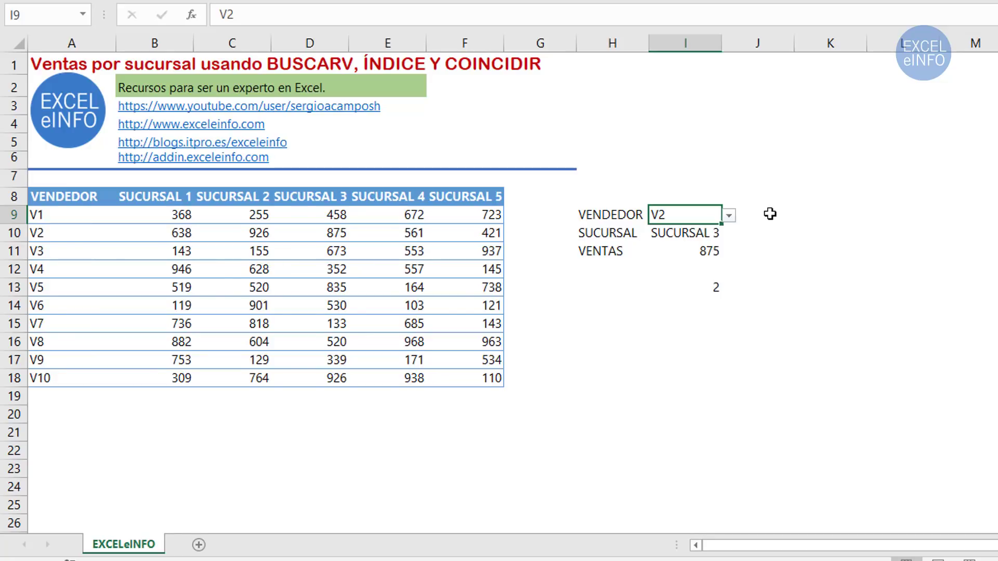
{"action": "left_click", "coordinate": [700, 233]}
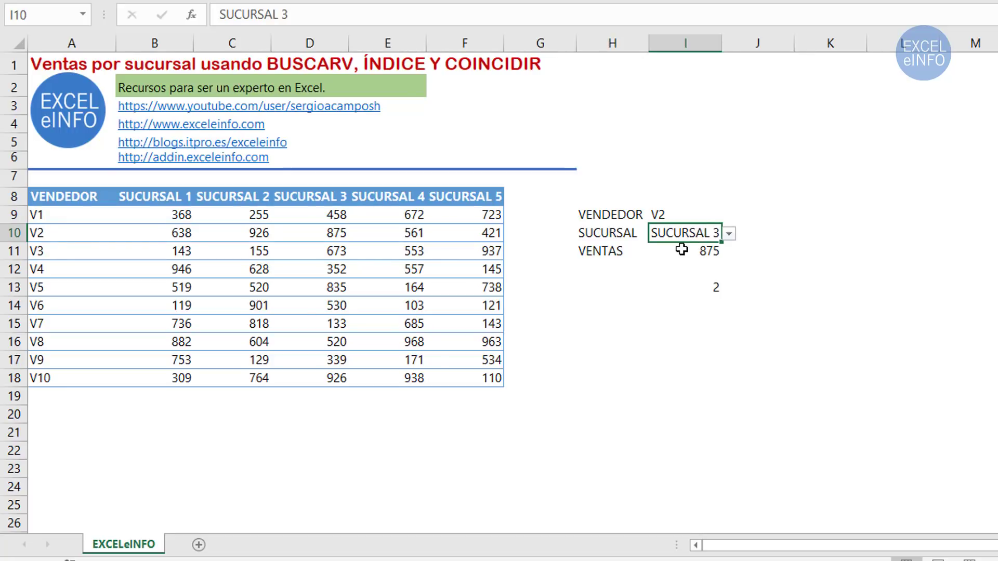
{"action": "left_click", "coordinate": [681, 250]}
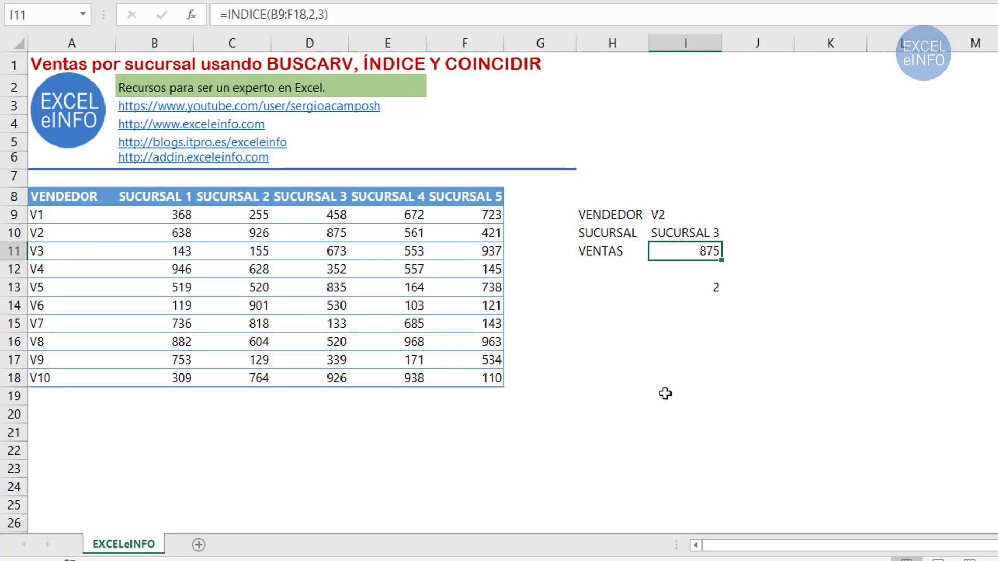
{"action": "key", "text": "Down"}
{"action": "key", "text": "Down"}
{"action": "key", "text": "Delete"}
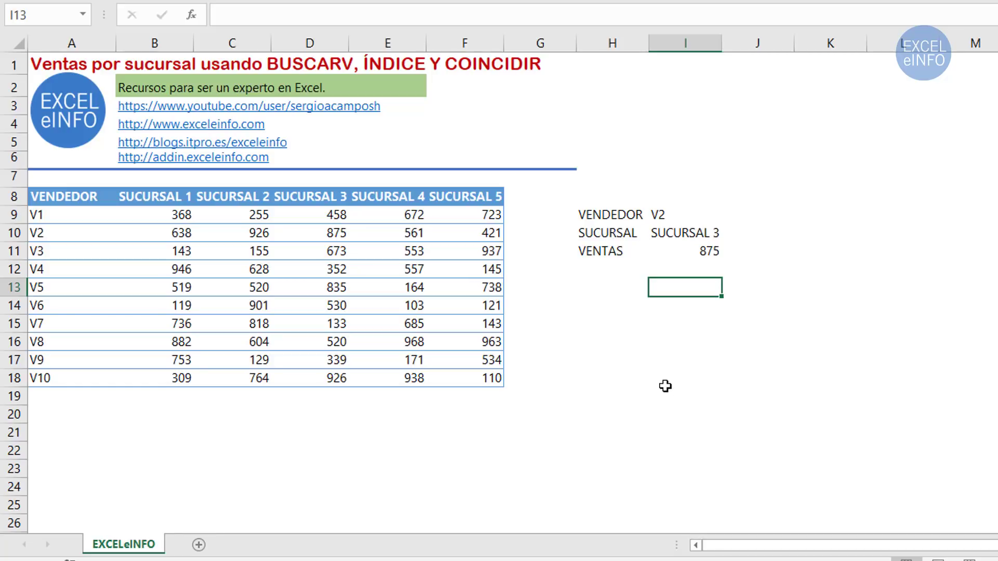
- Delete the hard-coded 2,3 arguments from the INDICE formula in I11
{"action": "double_click", "coordinate": [698, 255]}
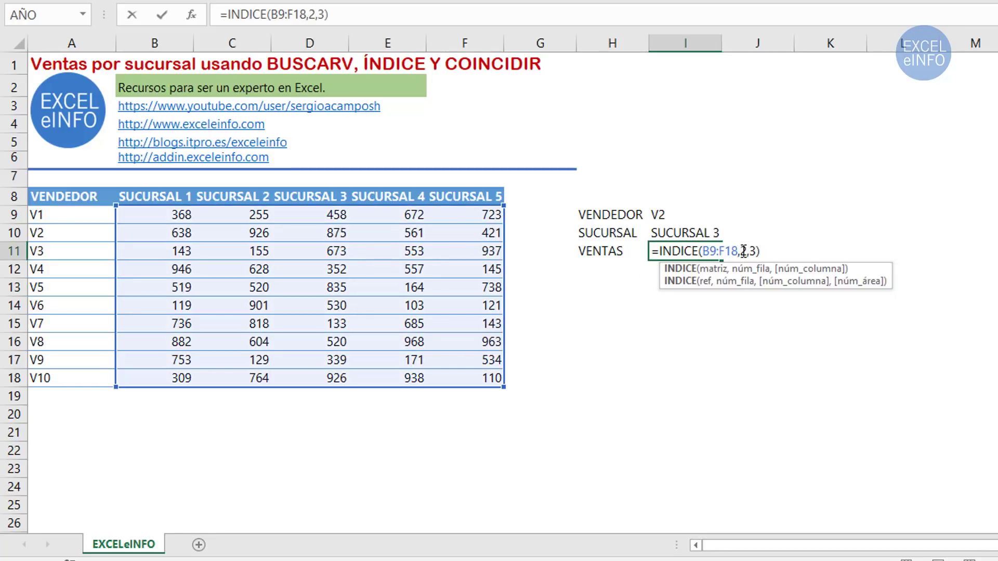
{"action": "left_click_drag", "start_coordinate": [741, 251], "coordinate": [858, 251]}
{"action": "key", "text": "Delete"}
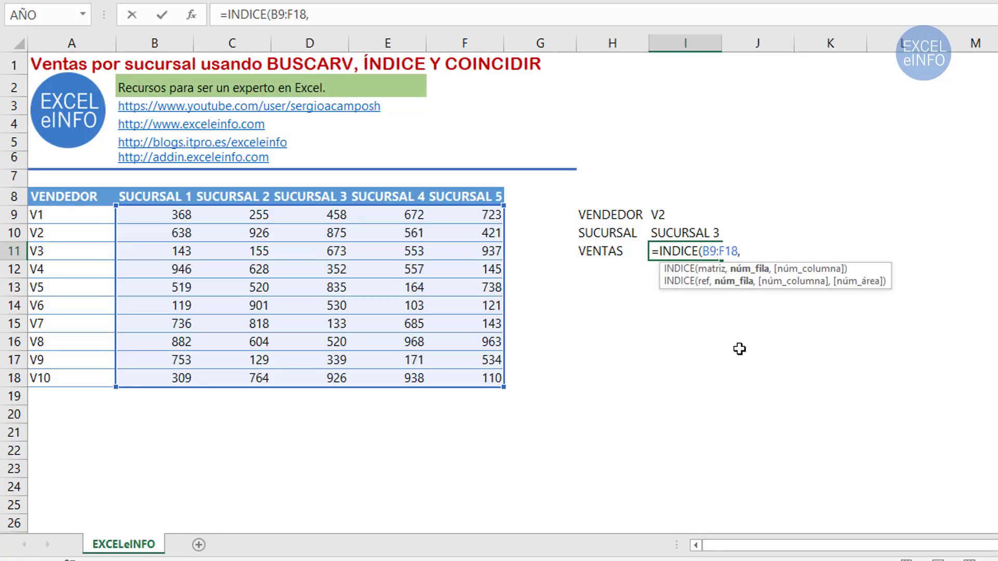
- Insert COINCIDIR(I9,A9:A18,0) as the INDICE row argument
{"action": "type", "text": "COIN"}
{"action": "key", "text": "Tab"}
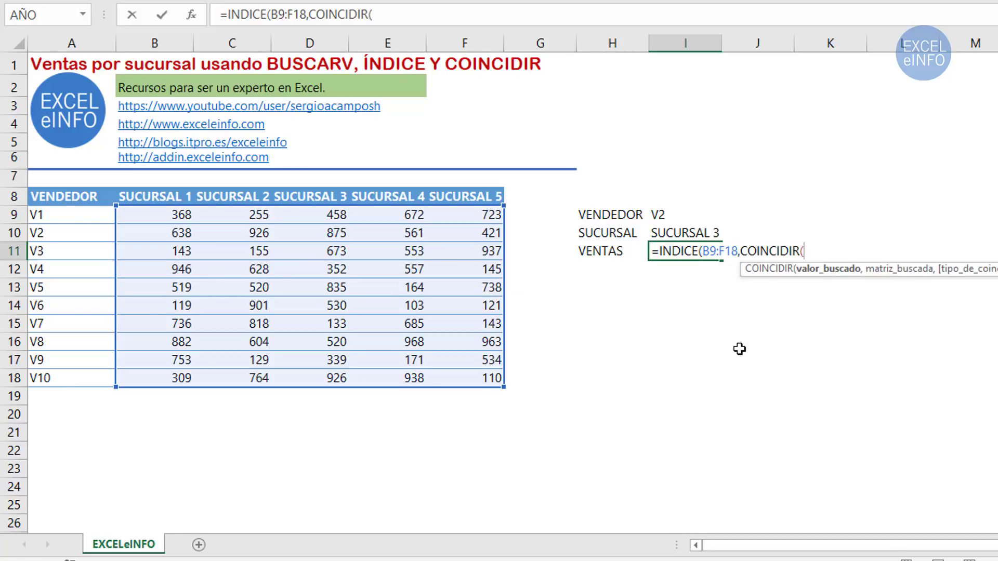
{"action": "left_click", "coordinate": [687, 211]}
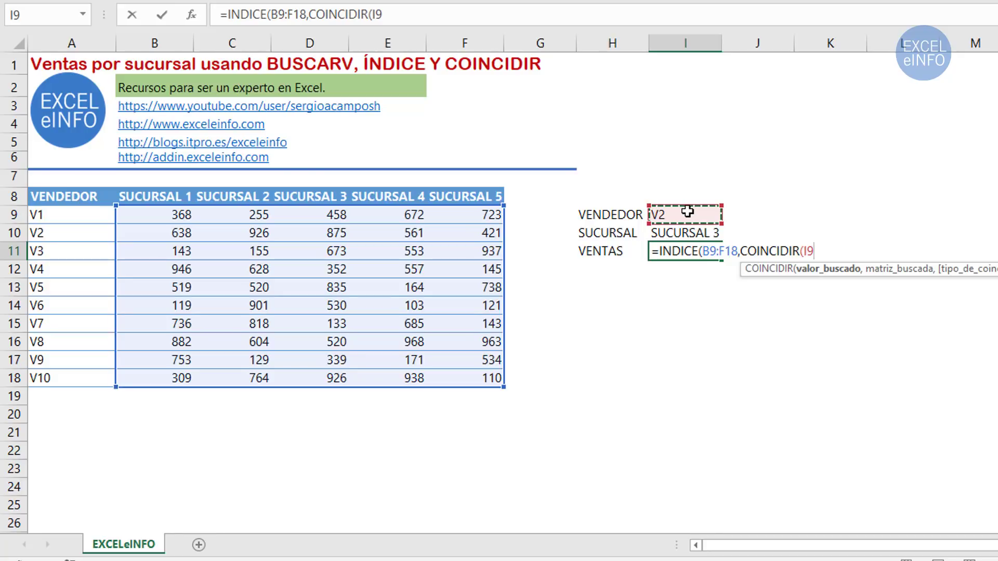
{"action": "type", "text": ","}
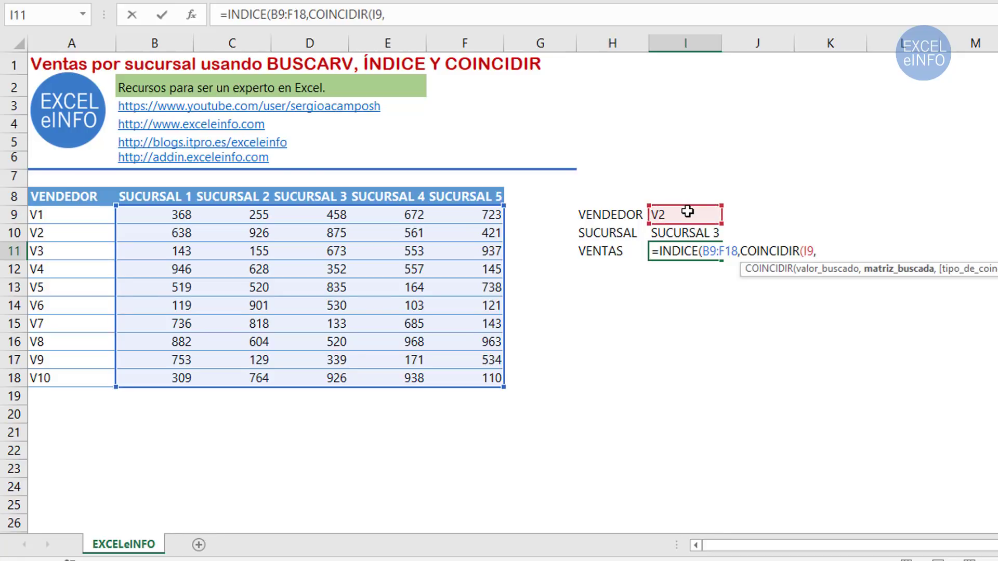
{"action": "mouse_move", "coordinate": [88, 213]}
{"action": "left_mouse_down"}
{"action": "mouse_move", "coordinate": [95, 328]}
{"action": "mouse_move", "coordinate": [86, 378]}
{"action": "left_mouse_up"}
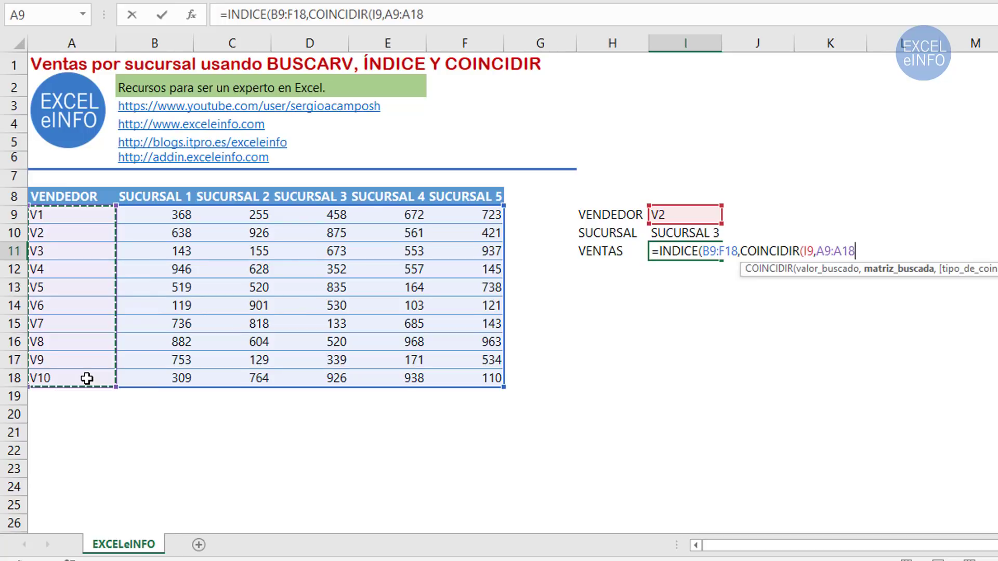
{"action": "type", "text": ","}
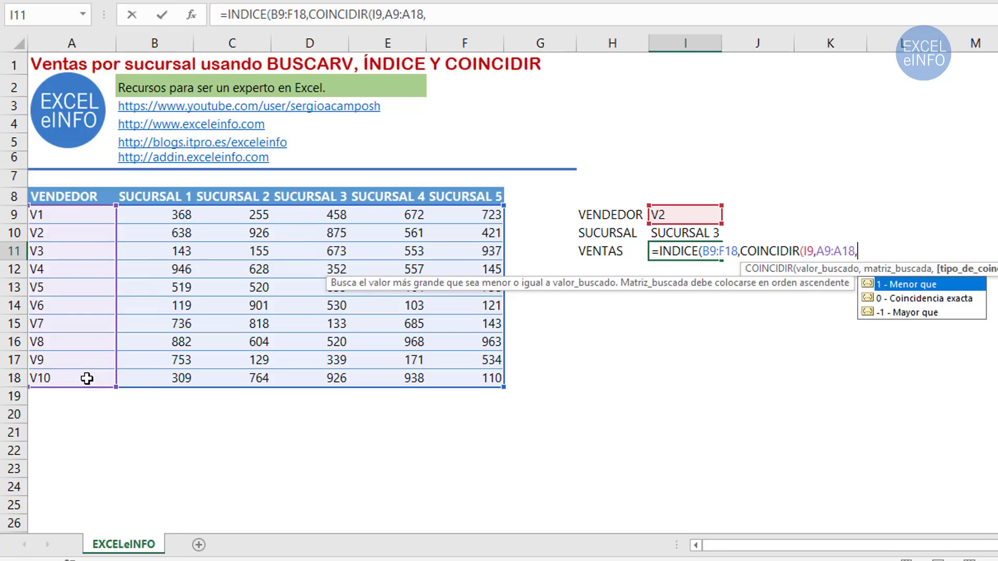
{"action": "type", "text": "0)"}
{"action": "type", "text": ","}
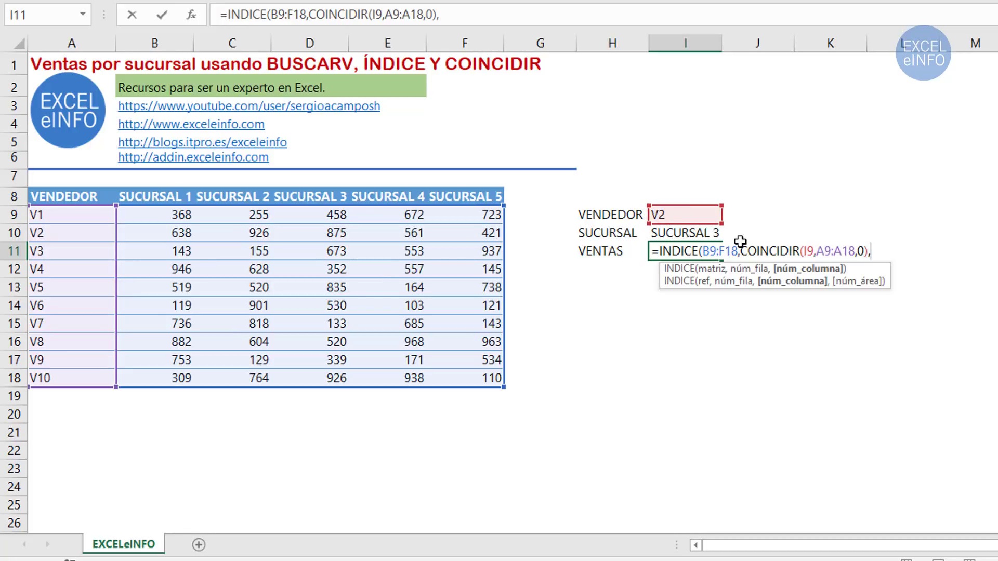
- Add COINCIDIR(I10,B8:F8,0) as the column argument to complete the I11 INDICE formula
{"action": "type", "text": "COIN"}
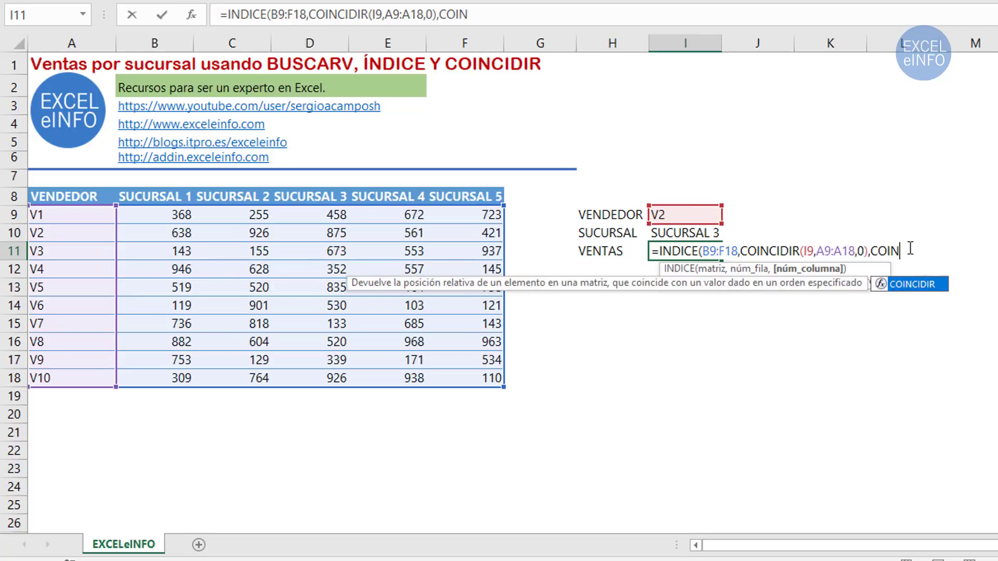
{"action": "key", "text": "Tab"}
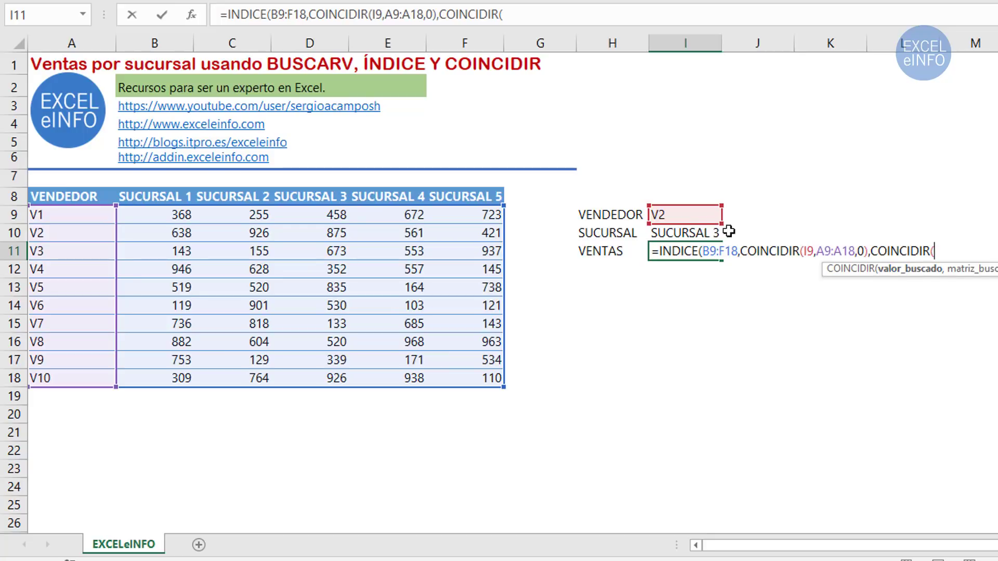
{"action": "left_click", "coordinate": [702, 228]}
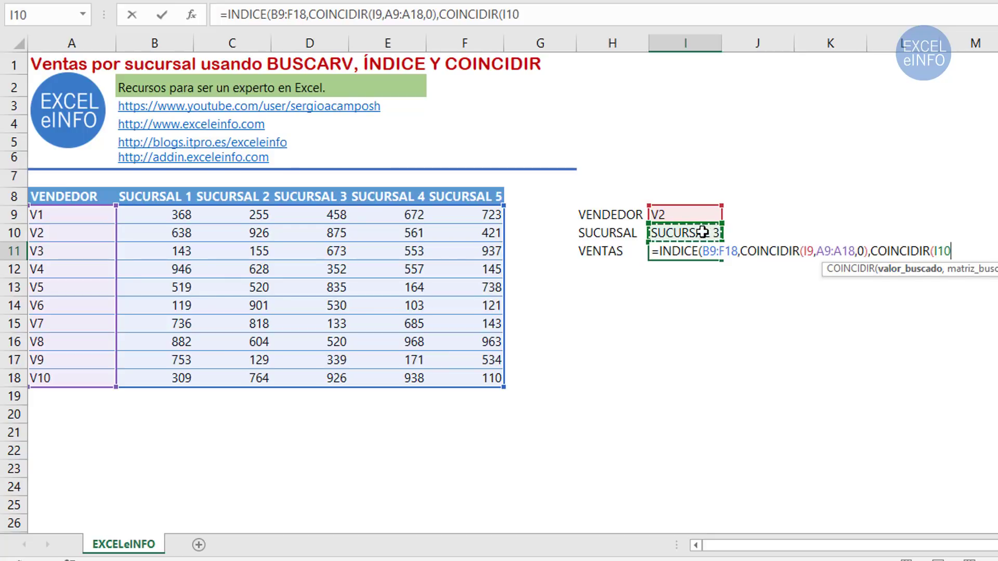
{"action": "type", "text": ","}
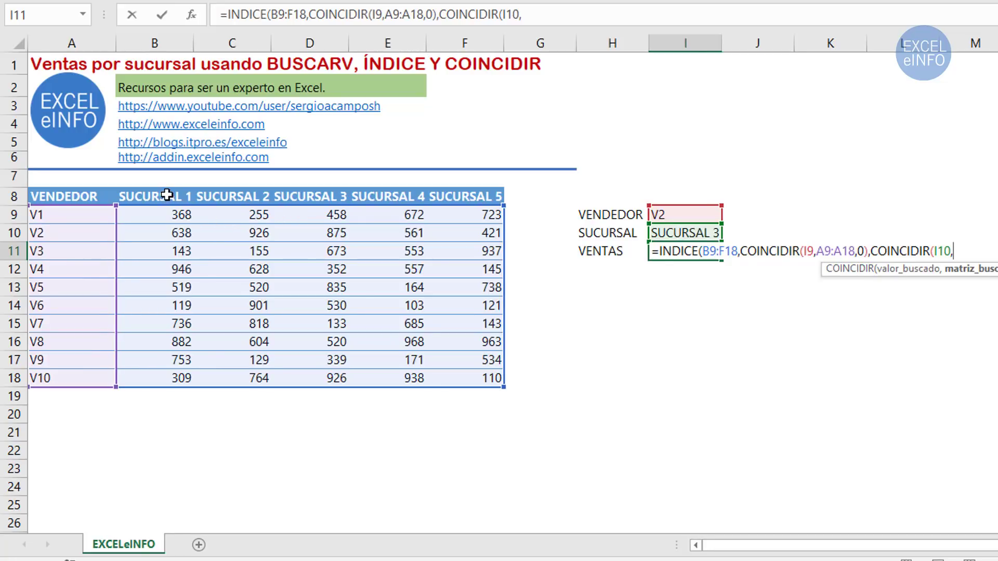
{"action": "left_click_drag", "start_coordinate": [167, 195], "coordinate": [439, 194]}
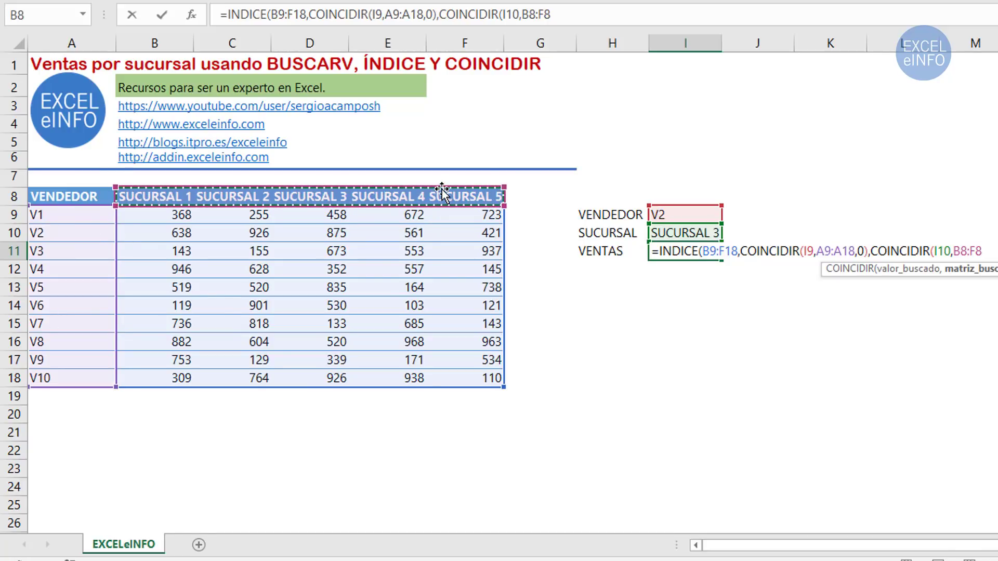
{"action": "type", "text": ","}
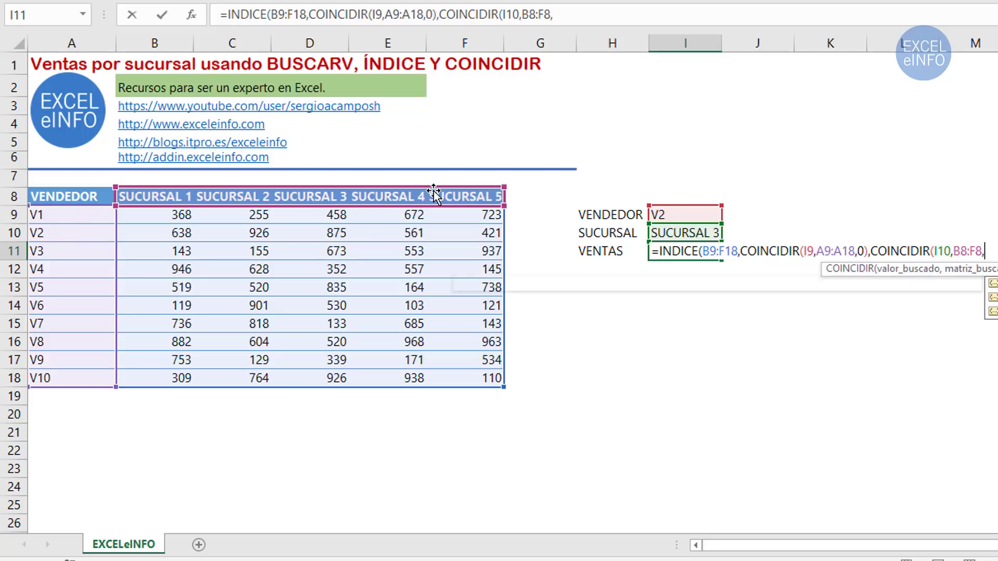
{"action": "type", "text": "0"}
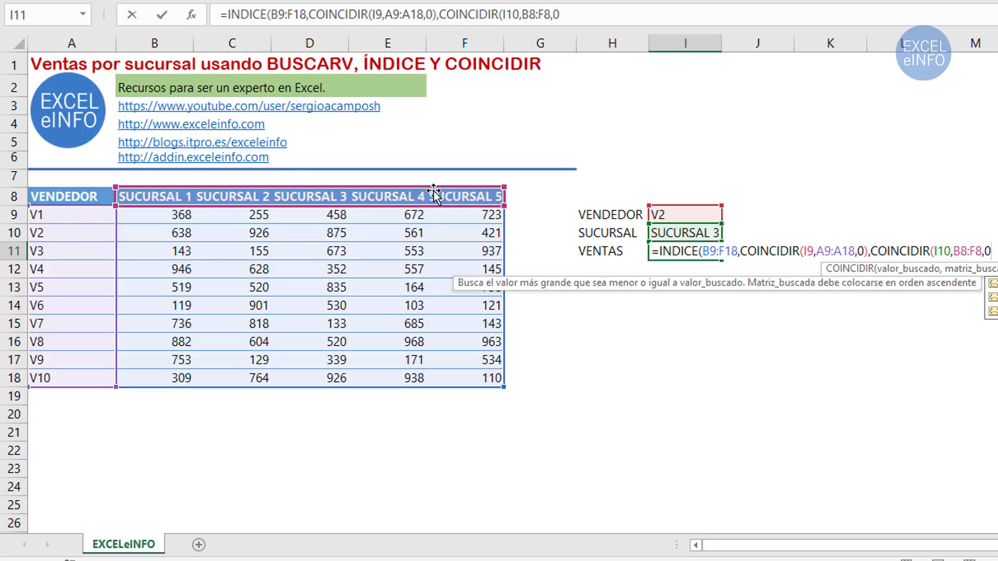
{"action": "type", "text": "))"}
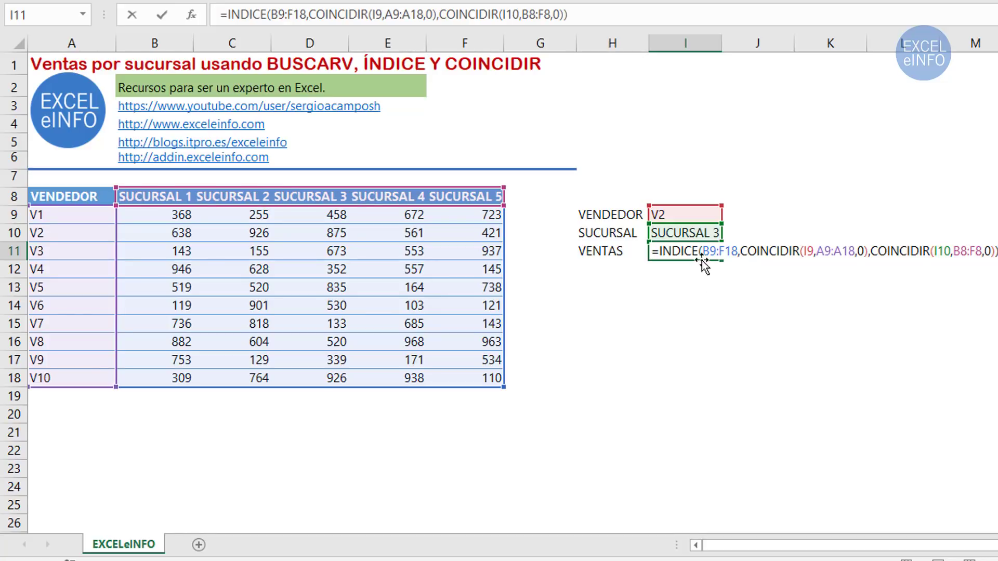
{"action": "double_click", "coordinate": [726, 255]}
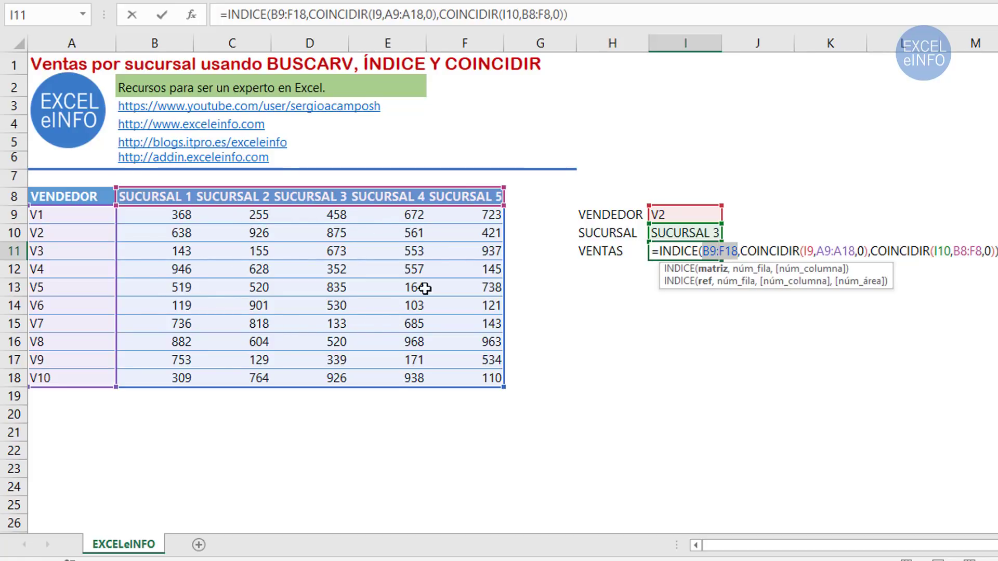
- Review both COINCIDIR arguments and INDICE, then commit so VENTAS shows 875 for V2, SUCURSAL 3
{"action": "left_click", "coordinate": [776, 251]}
{"action": "double_click", "coordinate": [776, 251]}
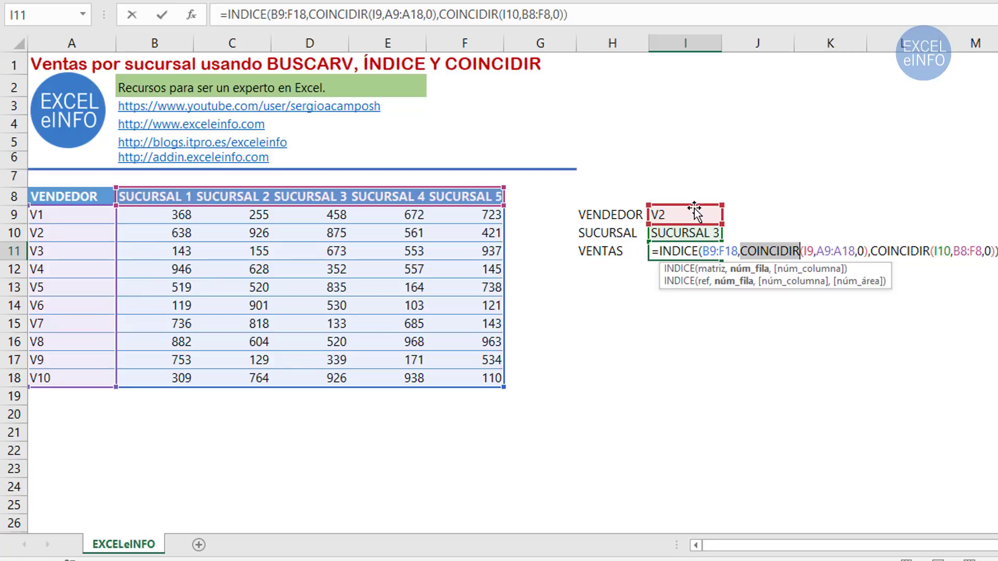
{"action": "left_click", "coordinate": [891, 251]}
{"action": "double_click", "coordinate": [890, 251]}
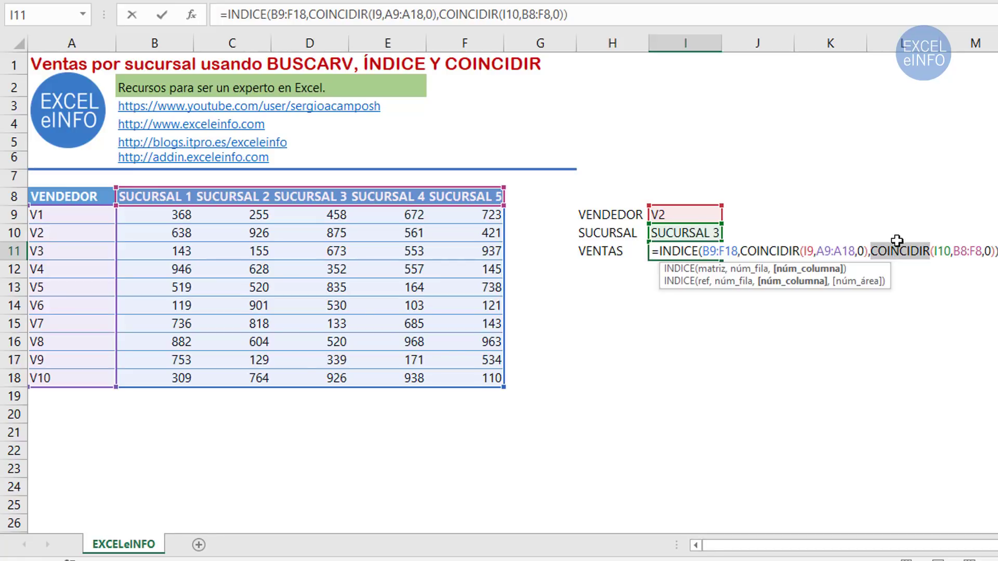
{"action": "double_click", "coordinate": [773, 250]}
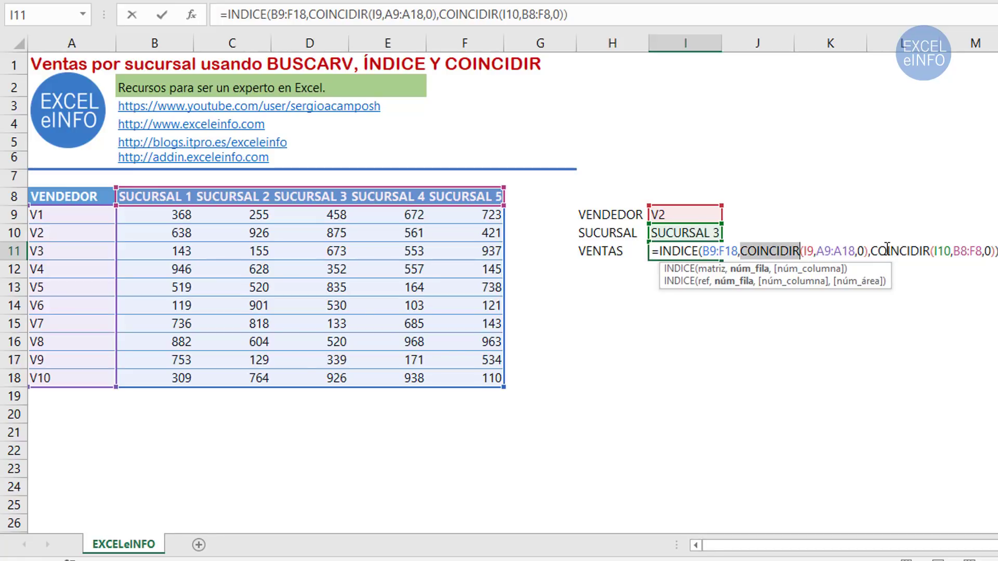
{"action": "double_click", "coordinate": [888, 251]}
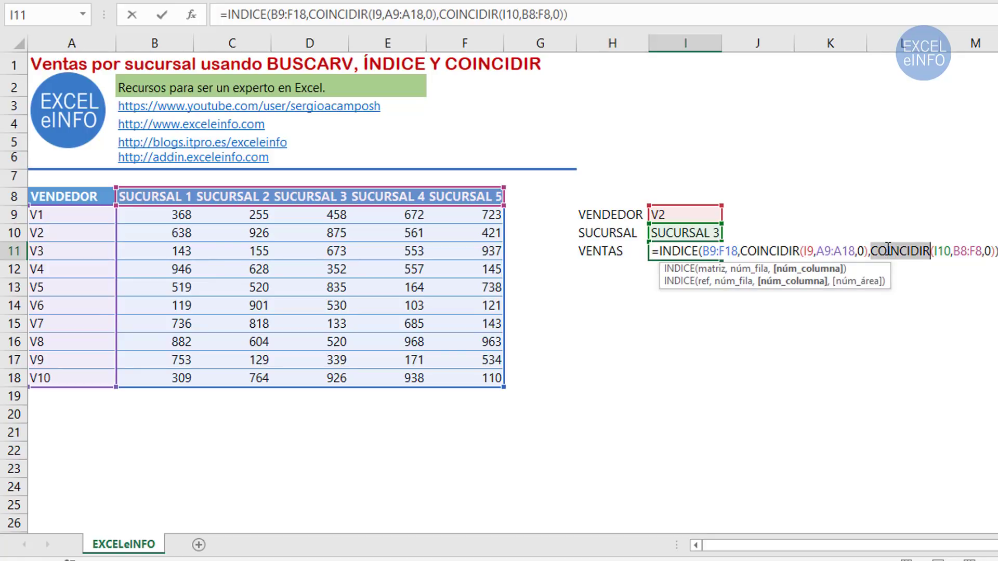
{"action": "double_click", "coordinate": [673, 251]}
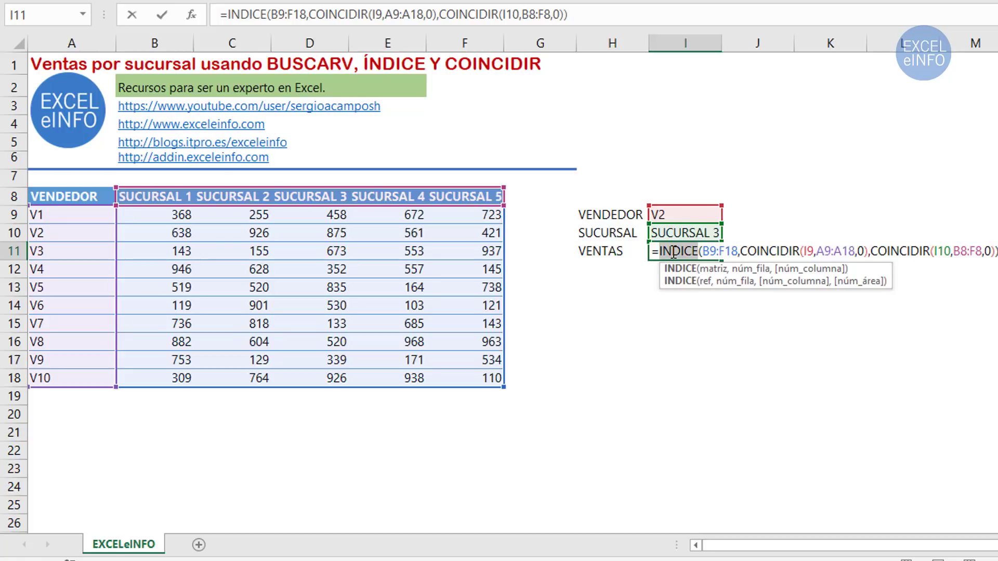
{"action": "key", "text": "Return"}
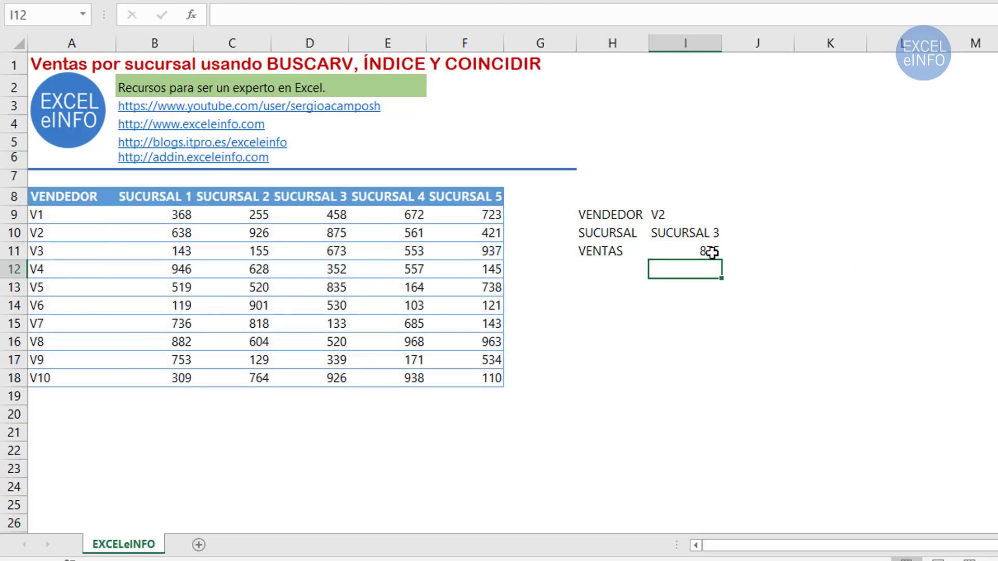
- Choose vendor V6 in I9 and branch SUCURSAL 4 in I10 from their dropdowns
{"action": "left_click", "coordinate": [712, 253]}
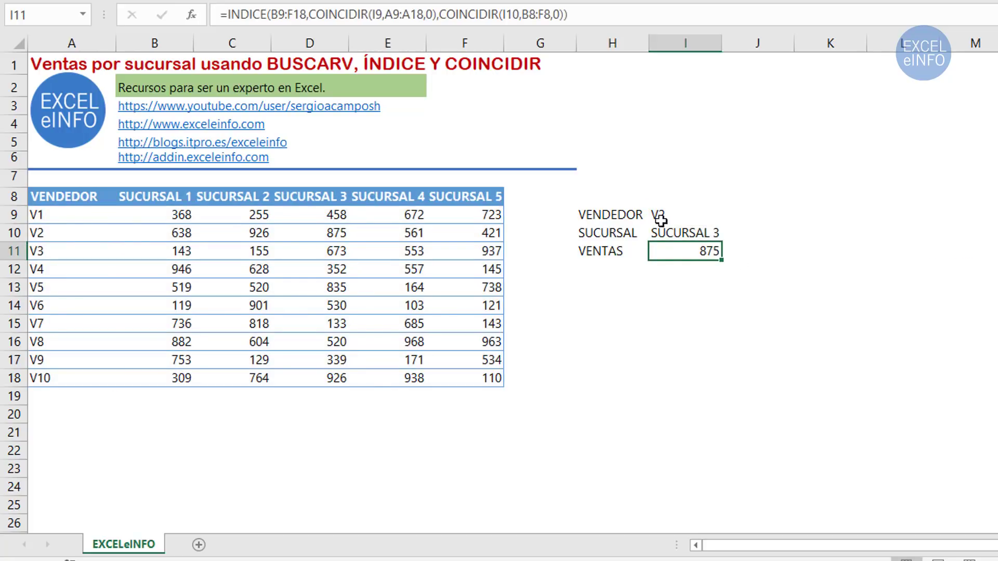
{"action": "left_click", "coordinate": [681, 214]}
{"action": "left_click", "coordinate": [730, 215]}
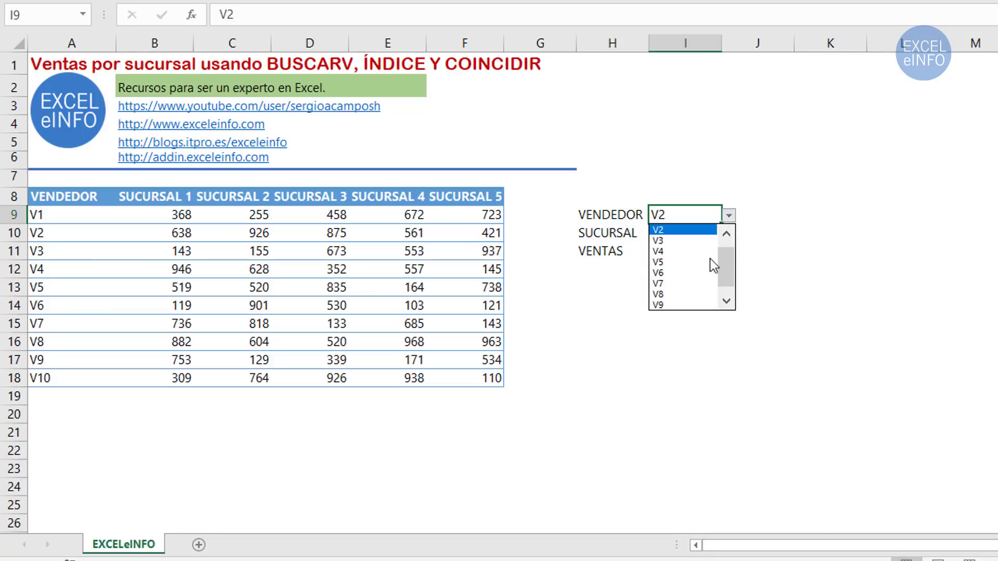
{"action": "left_click", "coordinate": [691, 276]}
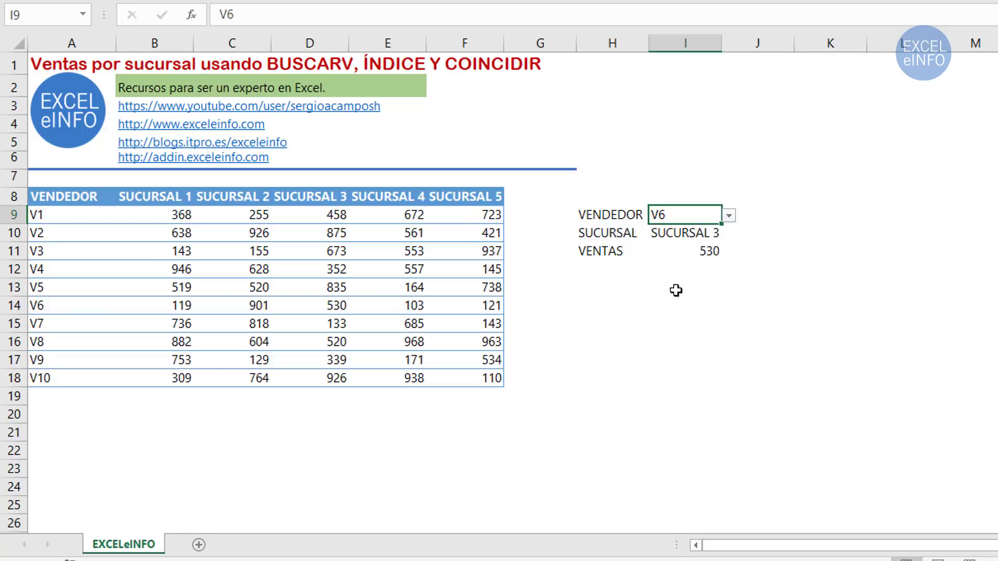
{"action": "left_click", "coordinate": [699, 233]}
{"action": "left_click", "coordinate": [729, 233]}
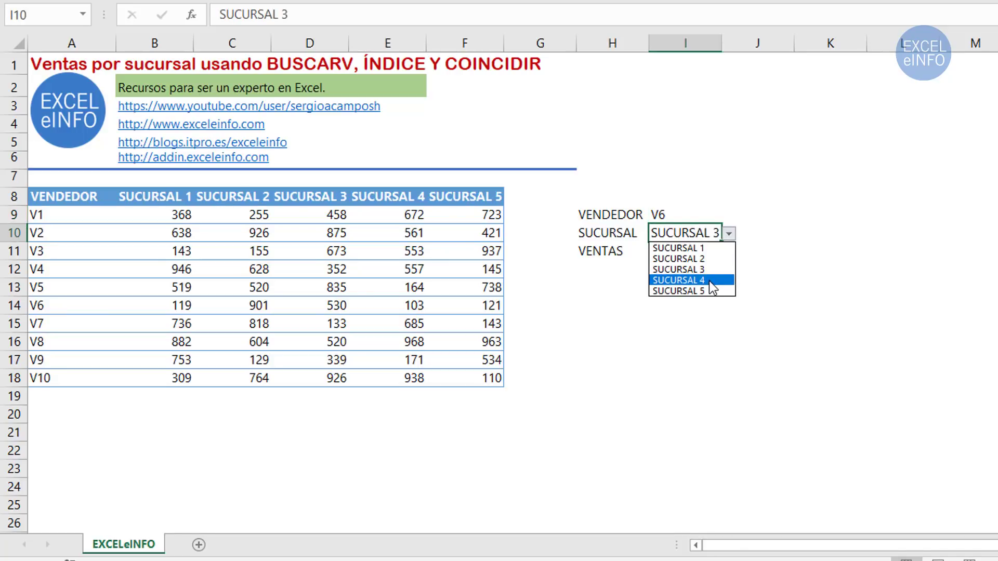
{"action": "left_click", "coordinate": [710, 279]}
- Verify 103 where V6's row meets the SUCURSAL 4 column, then reopen the I11 formula
{"action": "left_click_drag", "start_coordinate": [88, 309], "coordinate": [395, 306]}
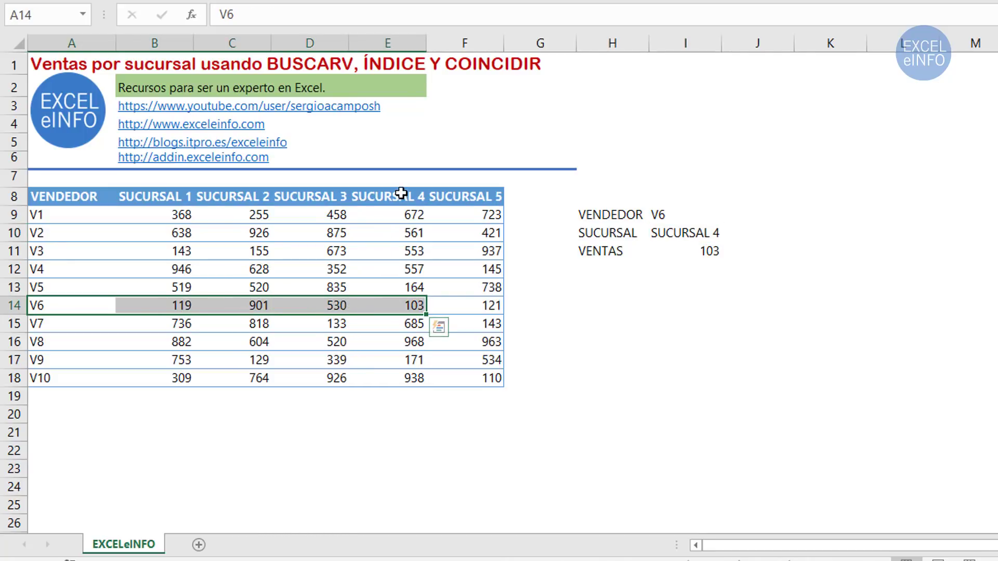
{"action": "left_click_drag", "start_coordinate": [400, 197], "coordinate": [403, 304]}
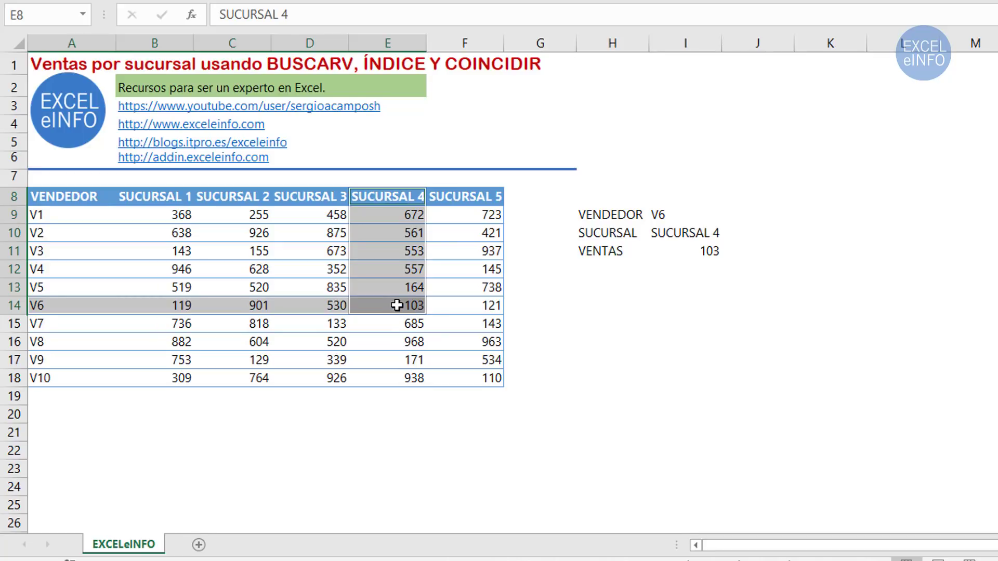
{"action": "left_click", "coordinate": [697, 214]}
{"action": "left_click", "coordinate": [698, 233]}
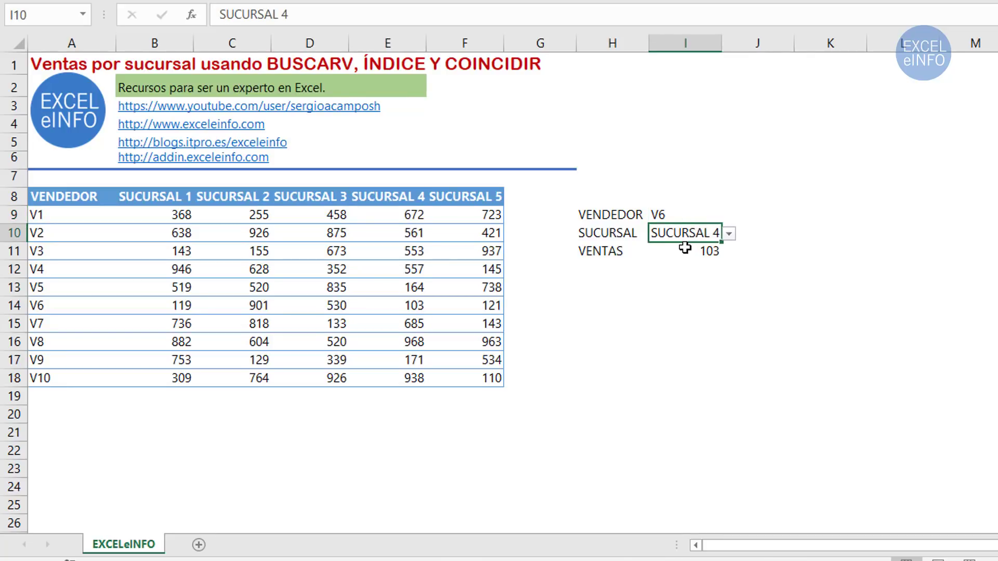
{"action": "left_click", "coordinate": [685, 247]}
{"action": "double_click", "coordinate": [684, 248]}
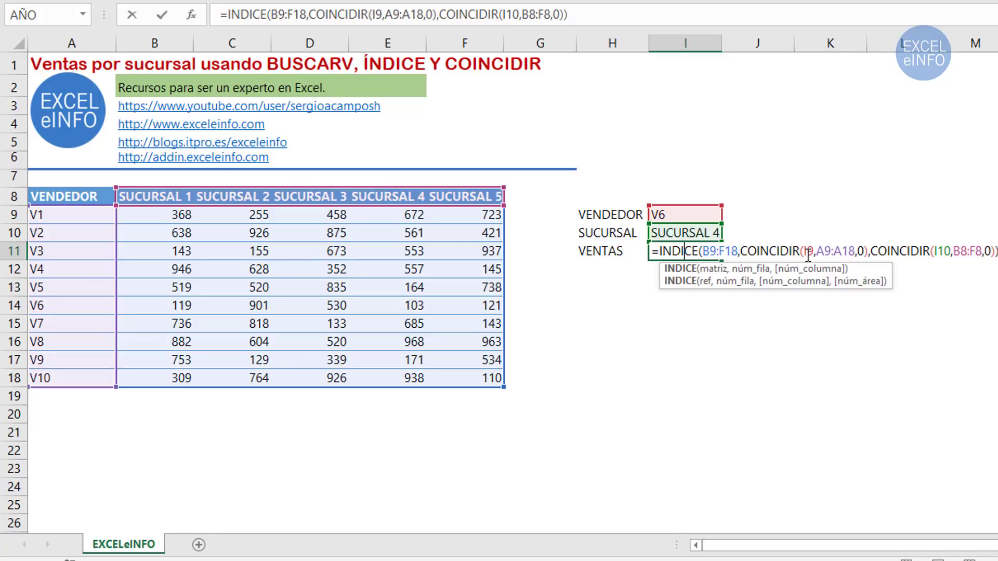
- Copy the VENDEDOR, SUCURSAL, VENTAS labels from H9:H11 to H14:H16
{"action": "key", "text": "ctrl+Return"}
{"action": "left_click_drag", "start_coordinate": [621, 213], "coordinate": [605, 249]}
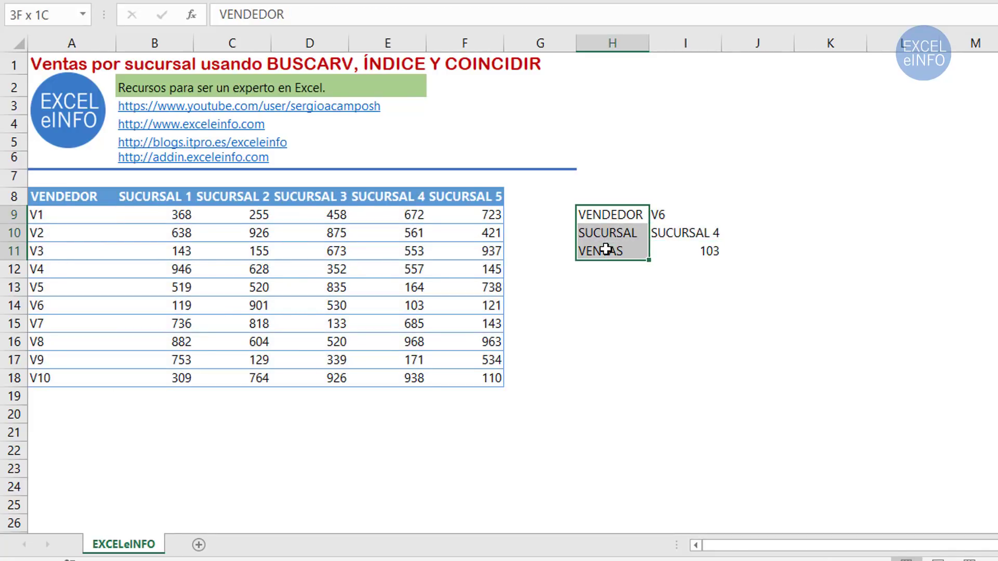
{"action": "key", "text": "ctrl+c"}
{"action": "left_click", "coordinate": [606, 309]}
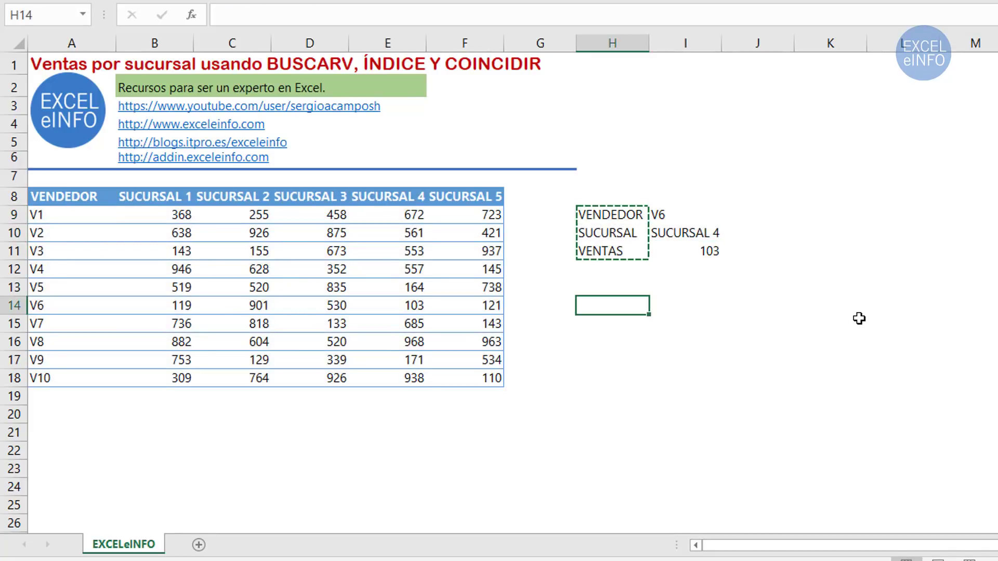
{"action": "key", "text": "Return"}
{"action": "left_click", "coordinate": [682, 308]}
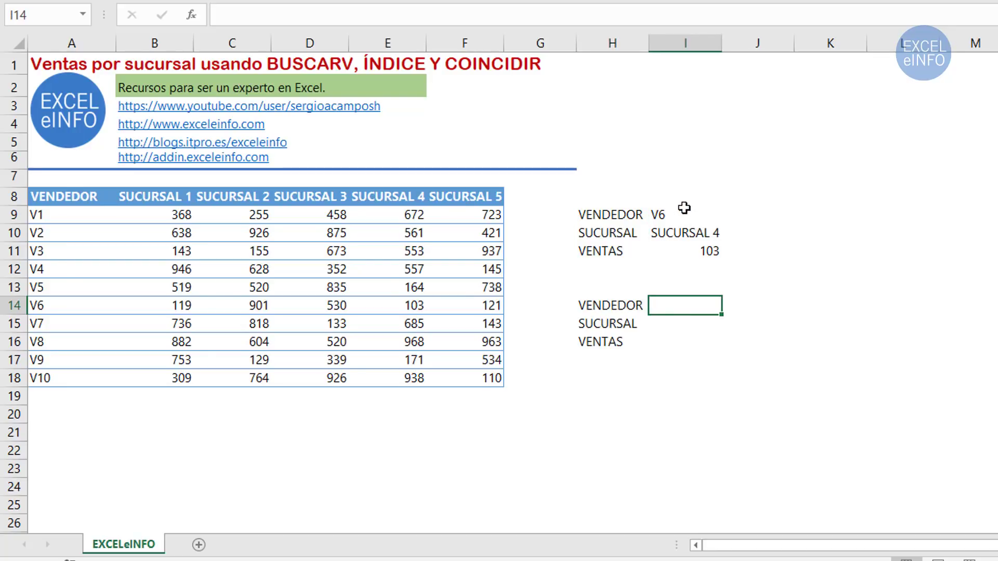
- Copy the vendor and branch entries from I9:I10 into I14, keeping vendor V6
{"action": "left_click_drag", "start_coordinate": [681, 213], "coordinate": [682, 230]}
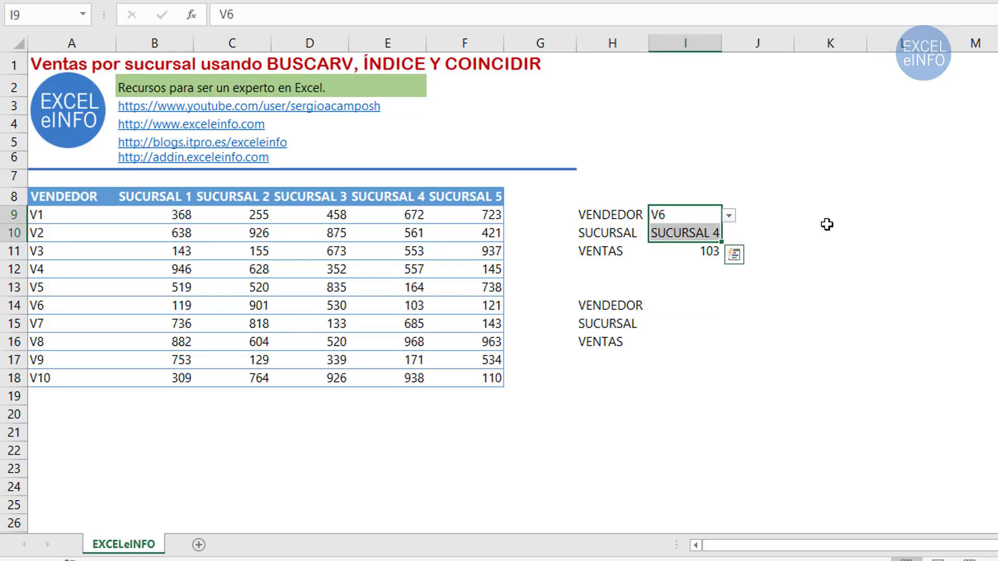
{"action": "key", "text": "ctrl+c"}
{"action": "left_click", "coordinate": [675, 306]}
{"action": "key", "text": "ctrl+v"}
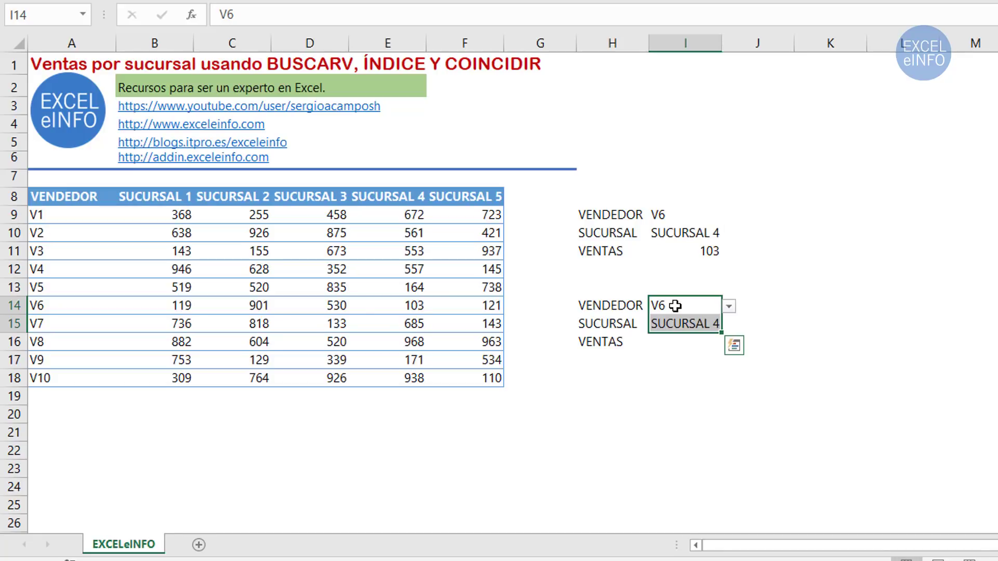
{"action": "left_click", "coordinate": [729, 306]}
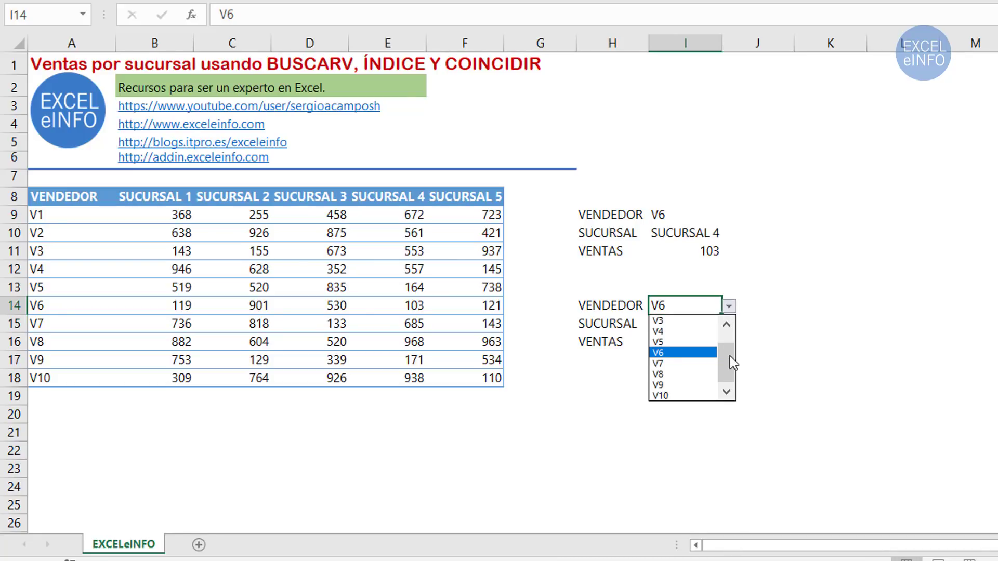
{"action": "left_click_drag", "start_coordinate": [729, 357], "coordinate": [728, 327]}
{"action": "left_click", "coordinate": [680, 401]}
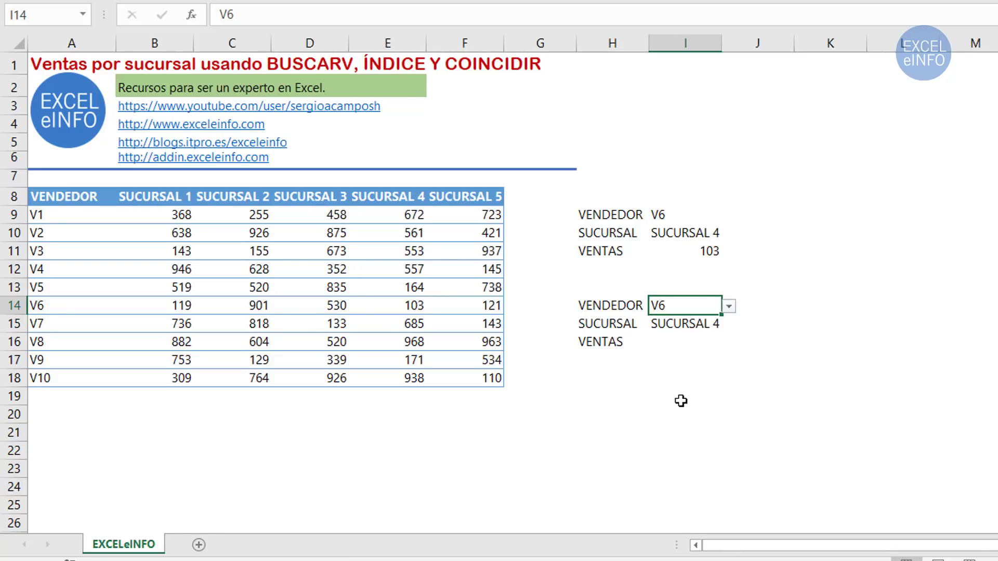
- Set the second panel's branch in I15 to SUCURSAL 5
{"action": "left_click", "coordinate": [712, 323]}
{"action": "left_click", "coordinate": [729, 324]}
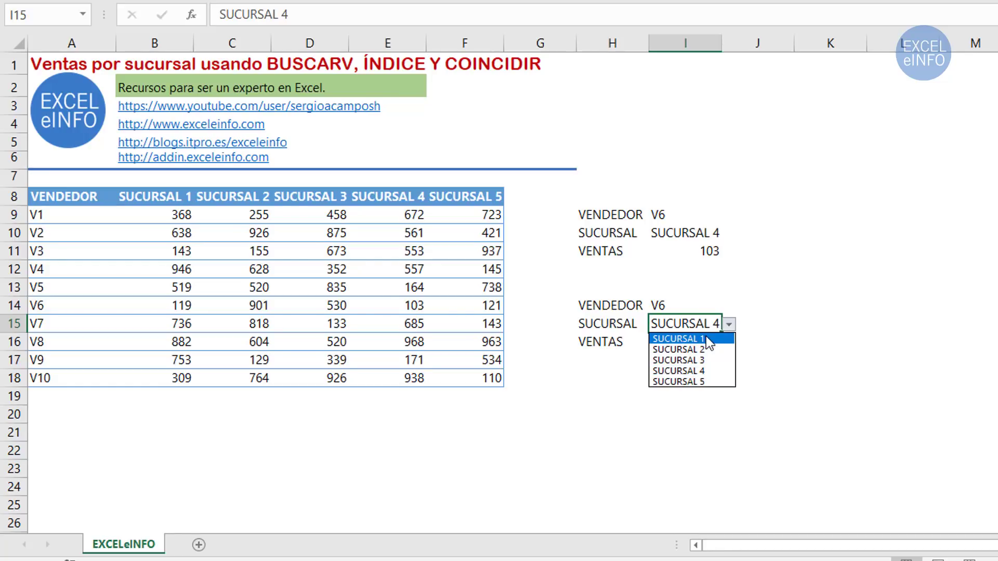
{"action": "left_click", "coordinate": [708, 382]}
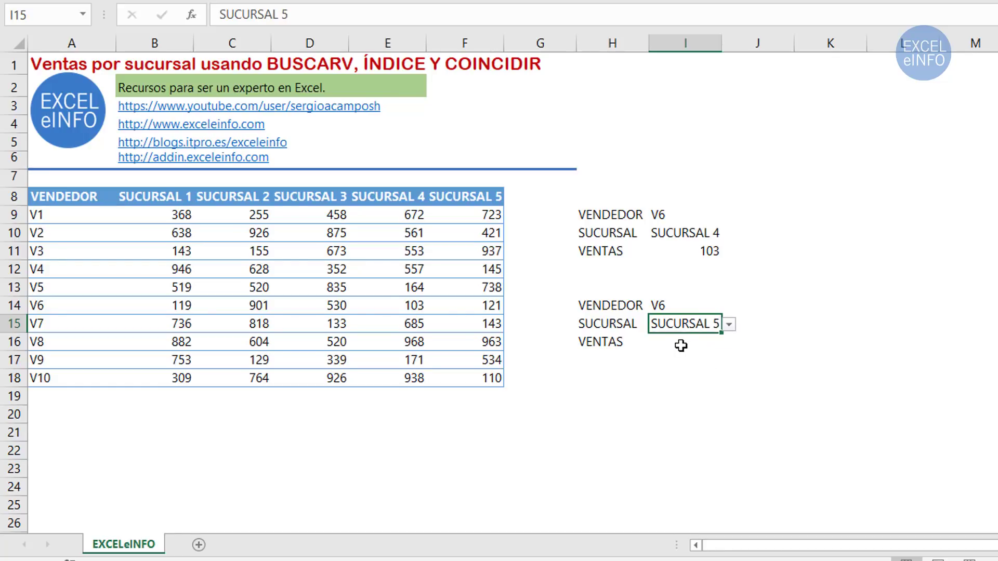
{"action": "left_click", "coordinate": [681, 345]}
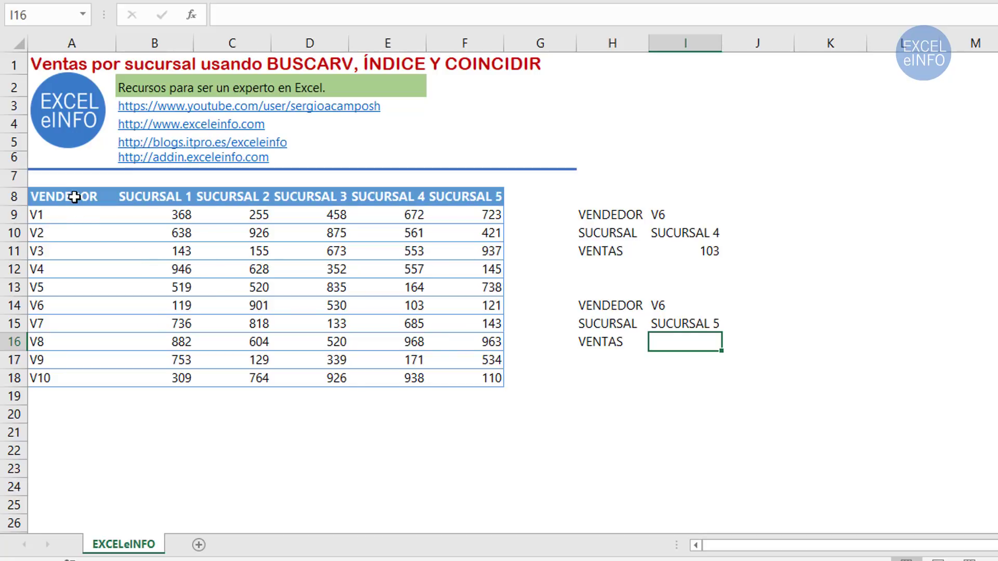
{"action": "mouse_move", "coordinate": [73, 197]}
{"action": "left_mouse_down"}
{"action": "mouse_move", "coordinate": [77, 280]}
{"action": "mouse_move", "coordinate": [479, 363]}
{"action": "left_mouse_up"}
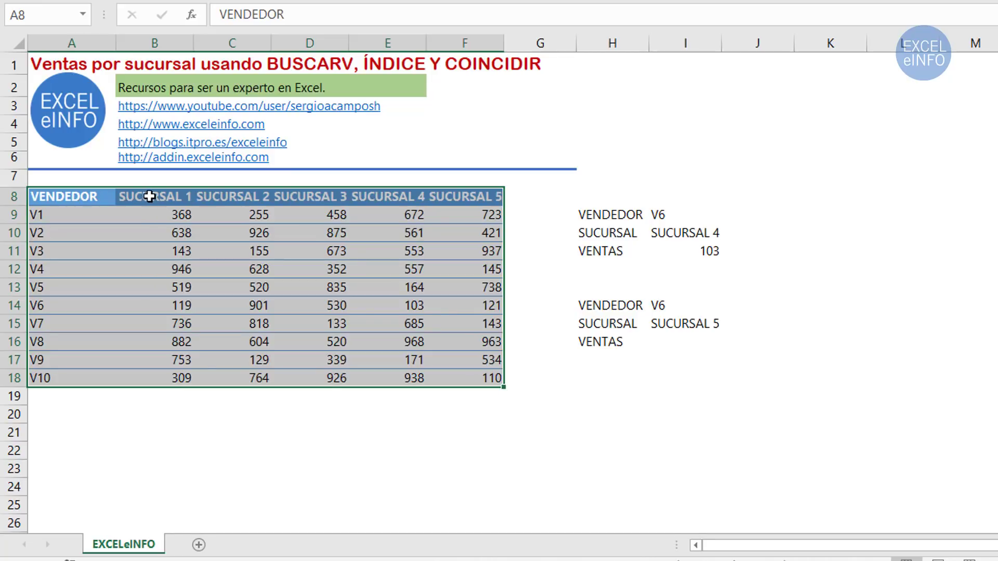
{"action": "mouse_move", "coordinate": [149, 196]}
{"action": "left_mouse_down"}
{"action": "mouse_move", "coordinate": [141, 341]}
{"action": "mouse_move", "coordinate": [156, 377]}
{"action": "left_mouse_up"}
{"action": "left_click_drag", "start_coordinate": [234, 196], "coordinate": [252, 395]}
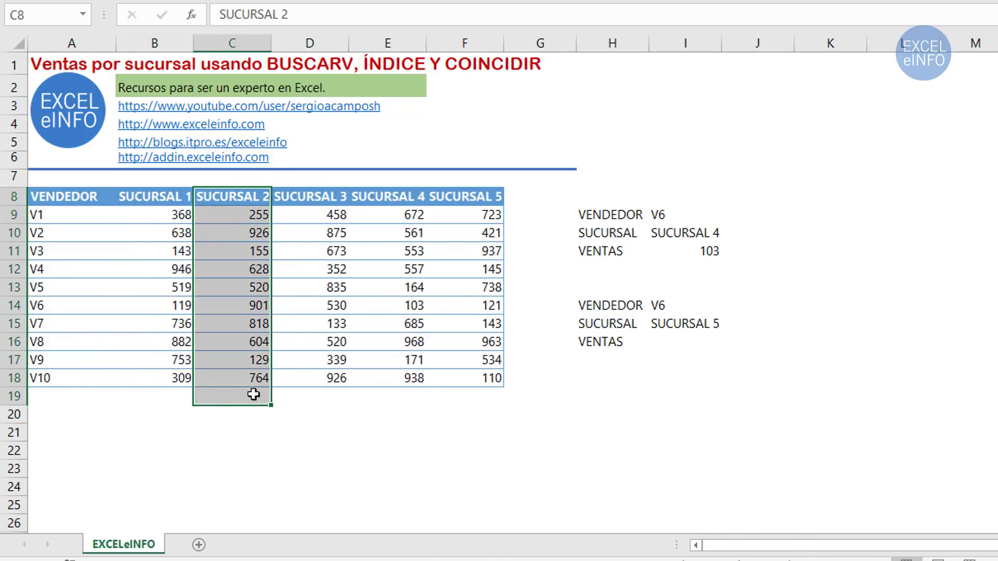
{"action": "left_click", "coordinate": [682, 301]}
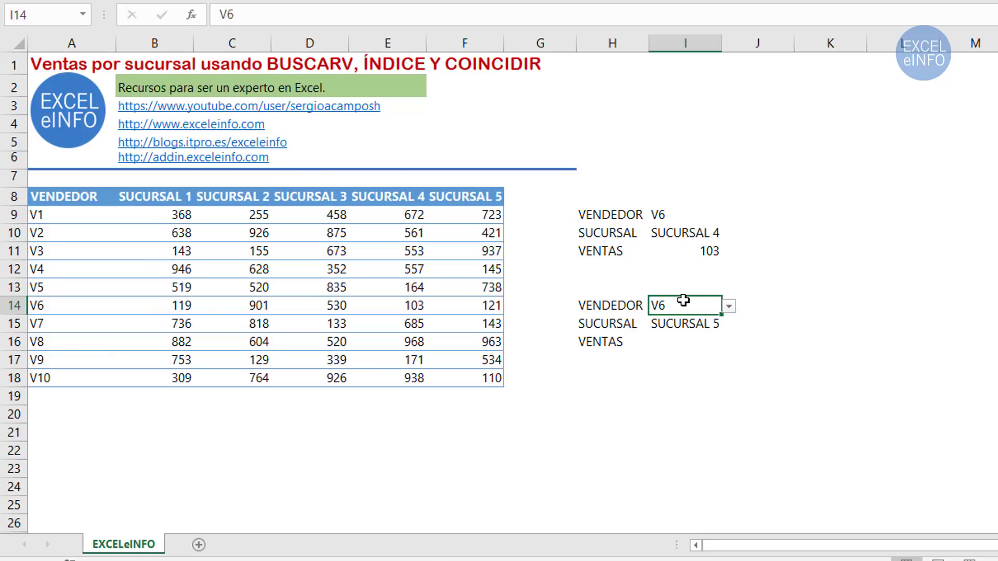
{"action": "left_click", "coordinate": [56, 306]}
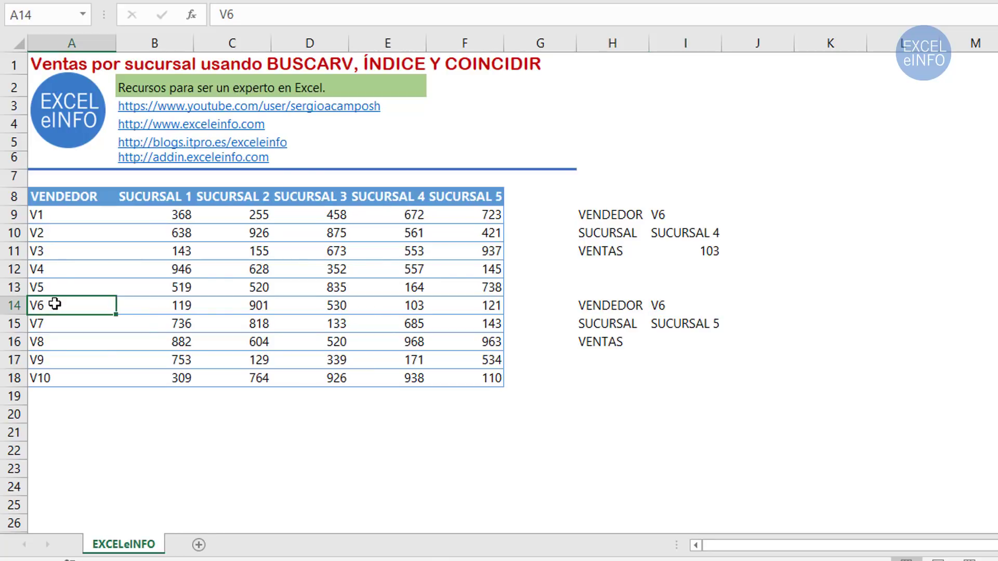
{"action": "left_click", "coordinate": [674, 321]}
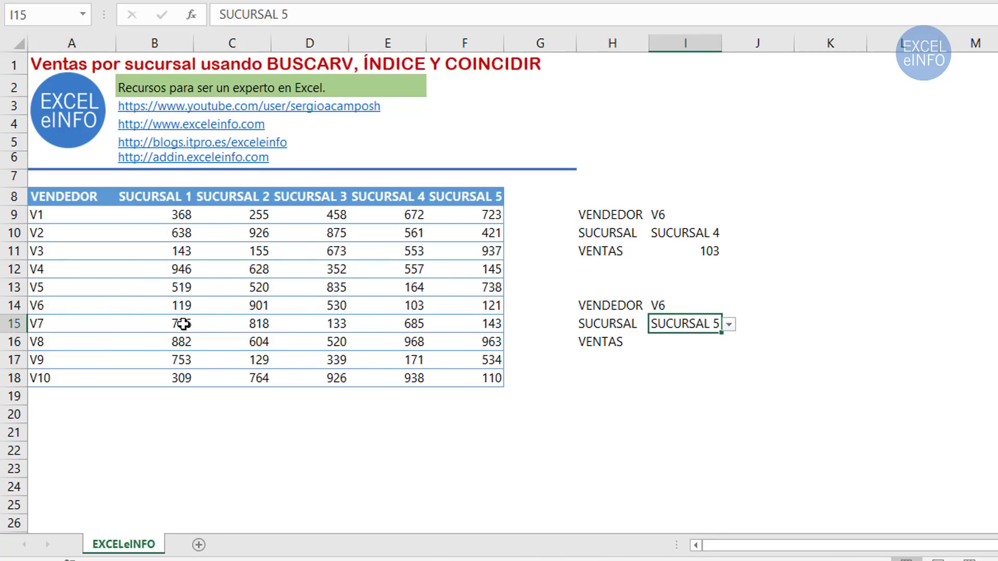
{"action": "left_click", "coordinate": [481, 309]}
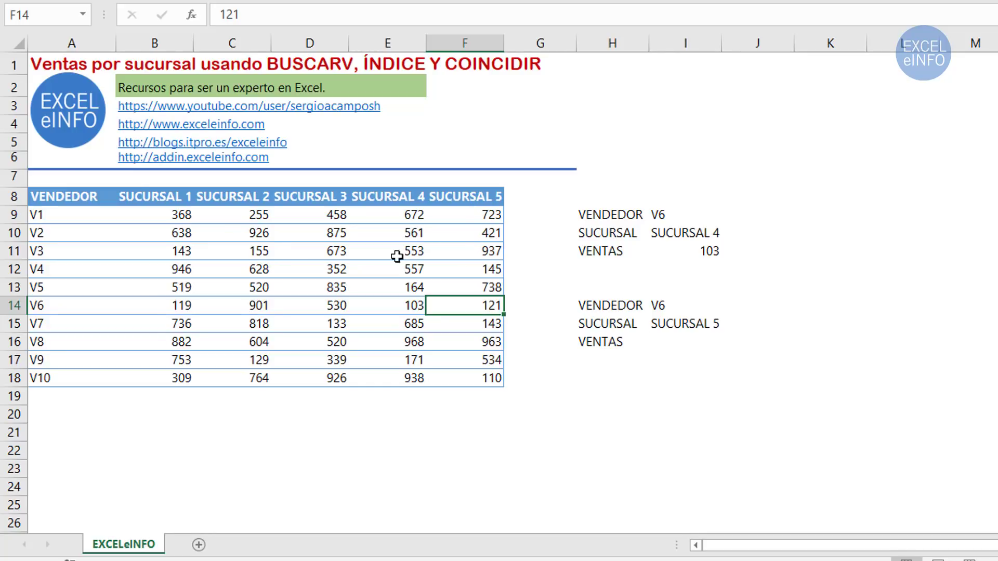
{"action": "left_click_drag", "start_coordinate": [76, 195], "coordinate": [474, 196]}
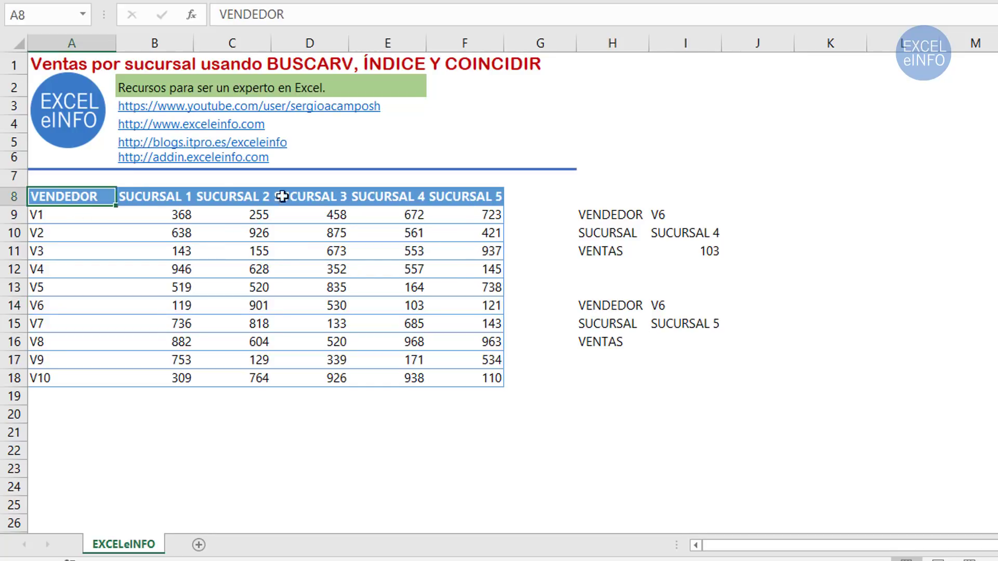
{"action": "left_click", "coordinate": [478, 308]}
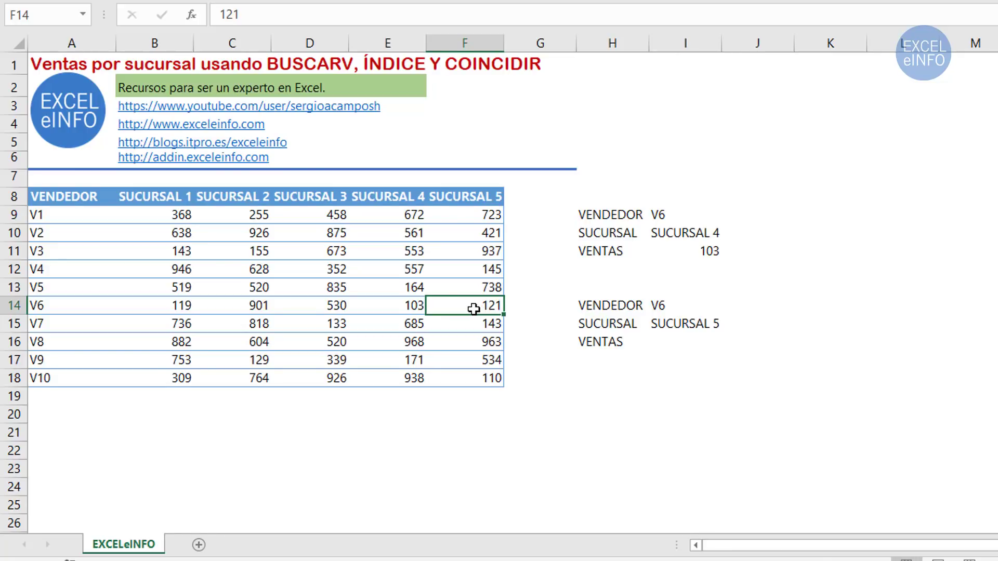
{"action": "left_click", "coordinate": [724, 327]}
{"action": "left_click_drag", "start_coordinate": [155, 196], "coordinate": [161, 383]}
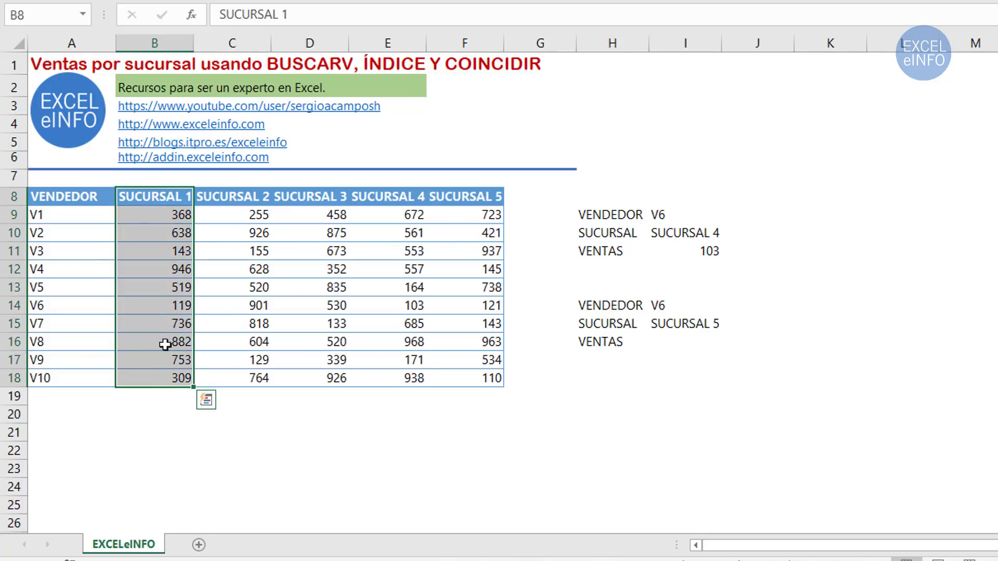
{"action": "left_click_drag", "start_coordinate": [221, 197], "coordinate": [238, 377]}
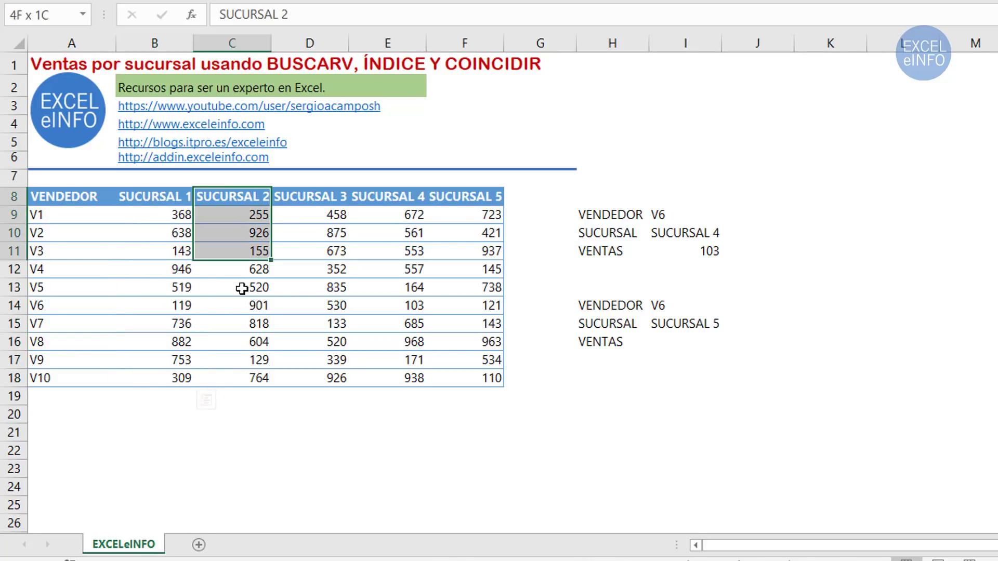
{"action": "left_click", "coordinate": [447, 196]}
{"action": "left_click_drag", "start_coordinate": [160, 197], "coordinate": [459, 201]}
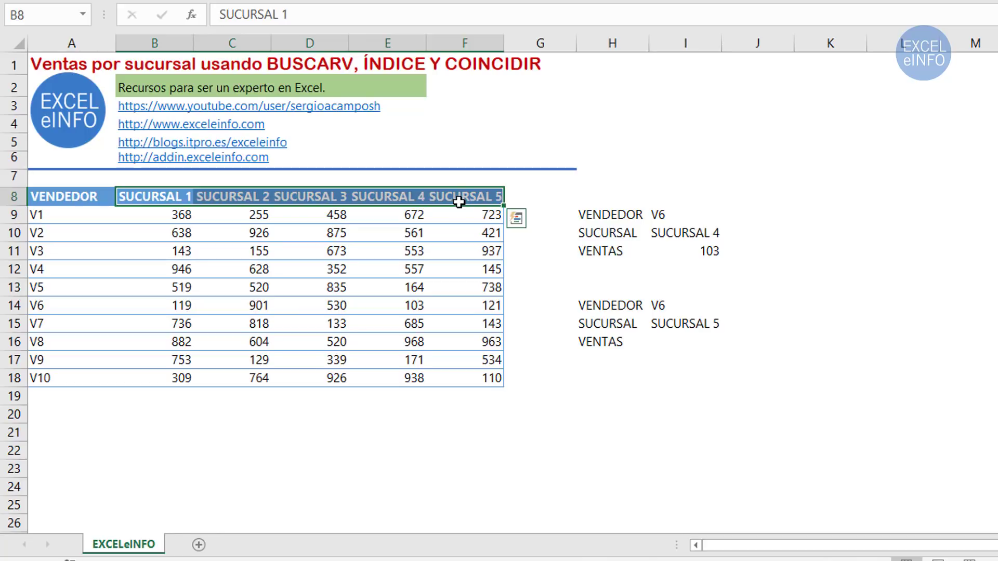
{"action": "left_click", "coordinate": [665, 343]}
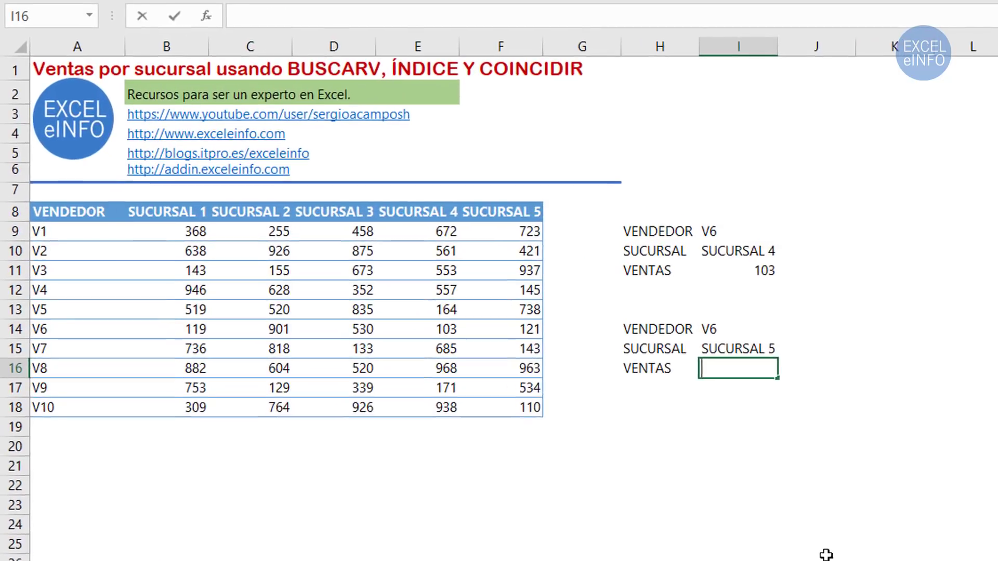
- Enter =BUSCARV(I14,A8:F18,6,0) in I16 so it returns 121
{"action": "key", "text": "F2"}
{"action": "type", "text": "=B"}
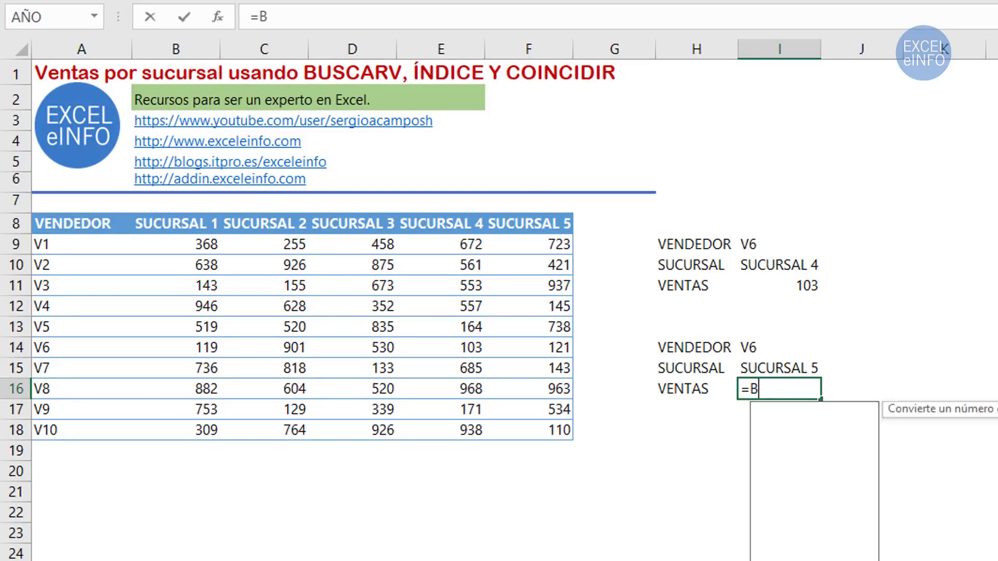
{"action": "type", "text": "U"}
{"action": "key", "text": "Tab"}
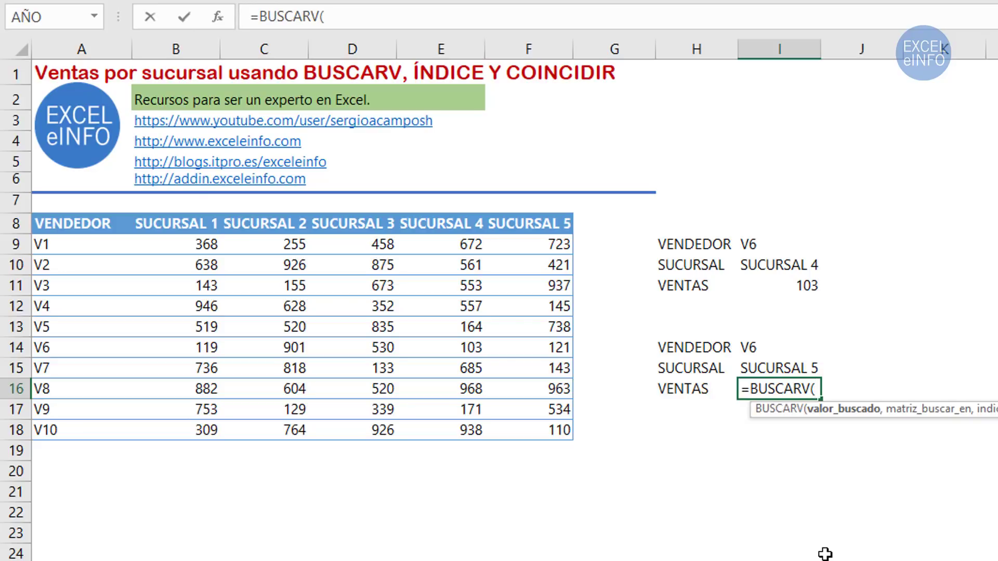
{"action": "left_click", "coordinate": [789, 344]}
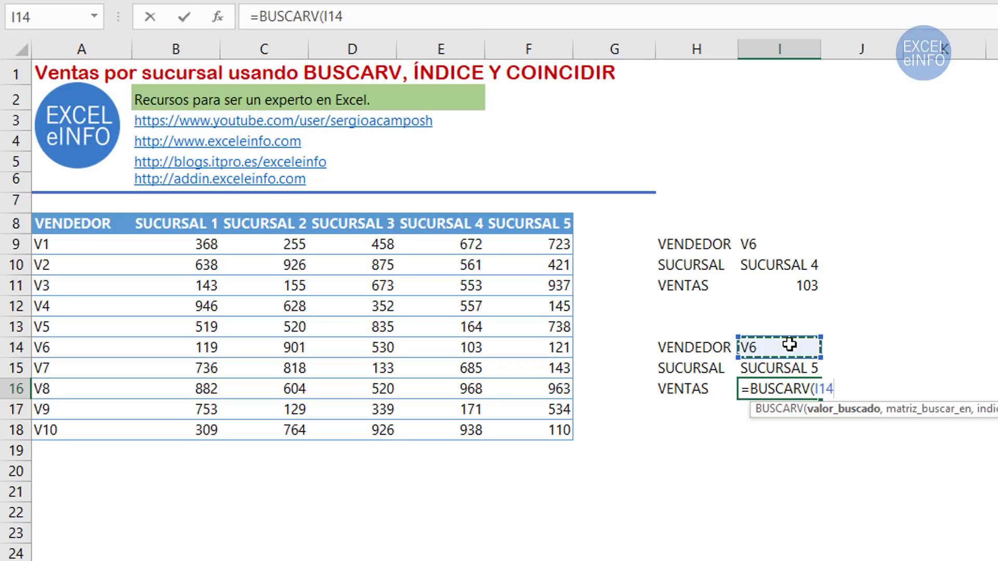
{"action": "type", "text": ","}
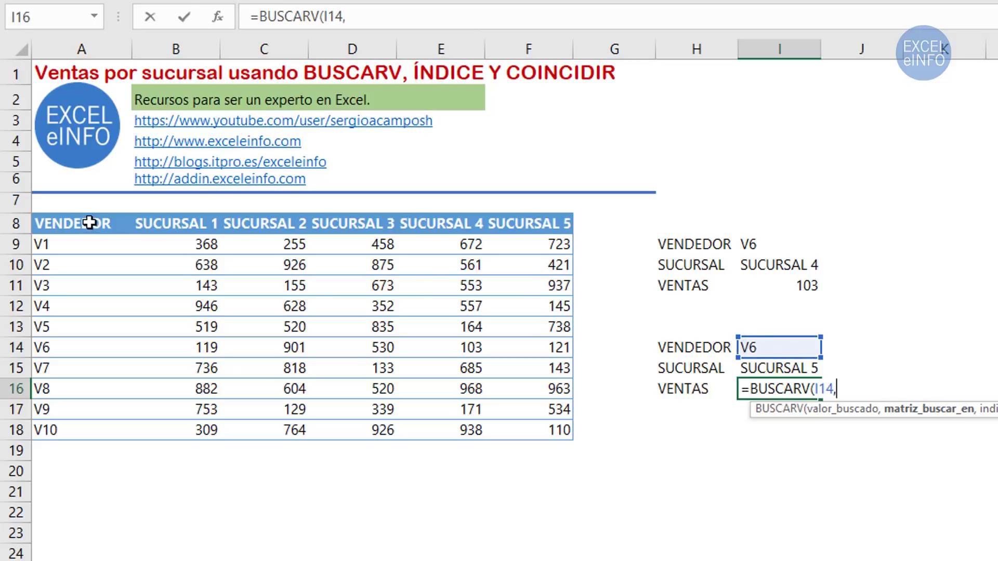
{"action": "mouse_move", "coordinate": [89, 224]}
{"action": "left_mouse_down"}
{"action": "mouse_move", "coordinate": [355, 360]}
{"action": "mouse_move", "coordinate": [518, 426]}
{"action": "left_mouse_up"}
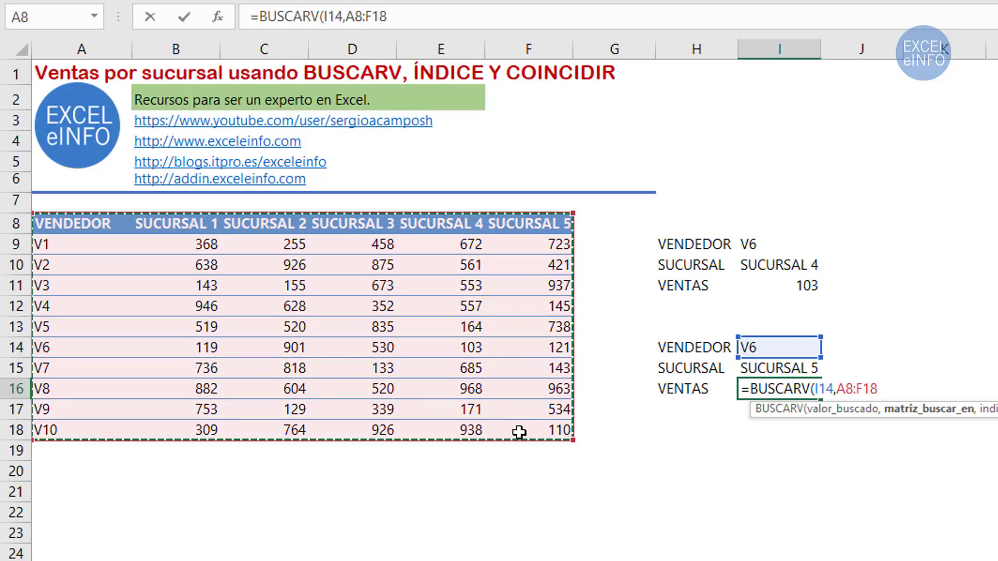
{"action": "type", "text": ","}
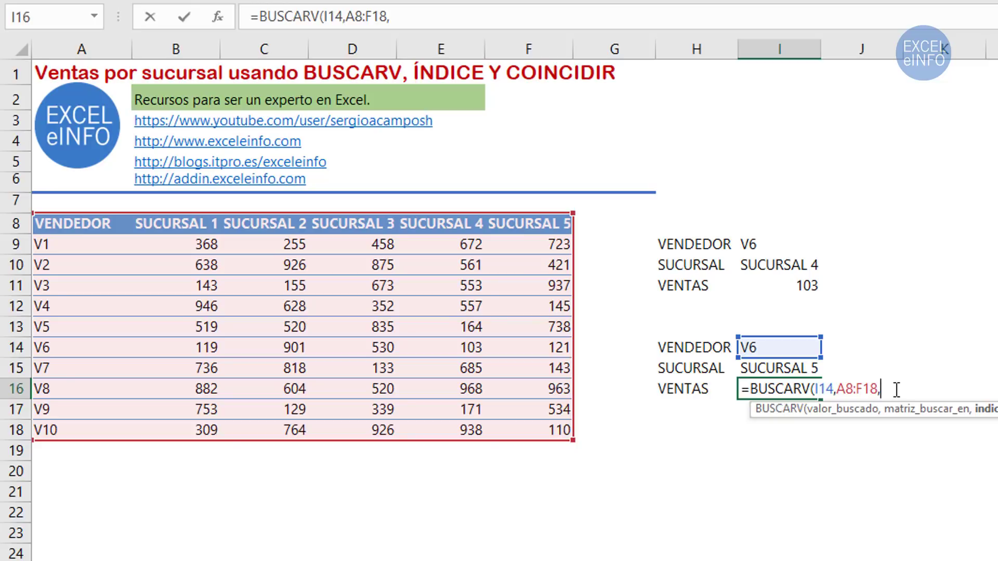
{"action": "type", "text": "6"}
{"action": "type", "text": ",0"}
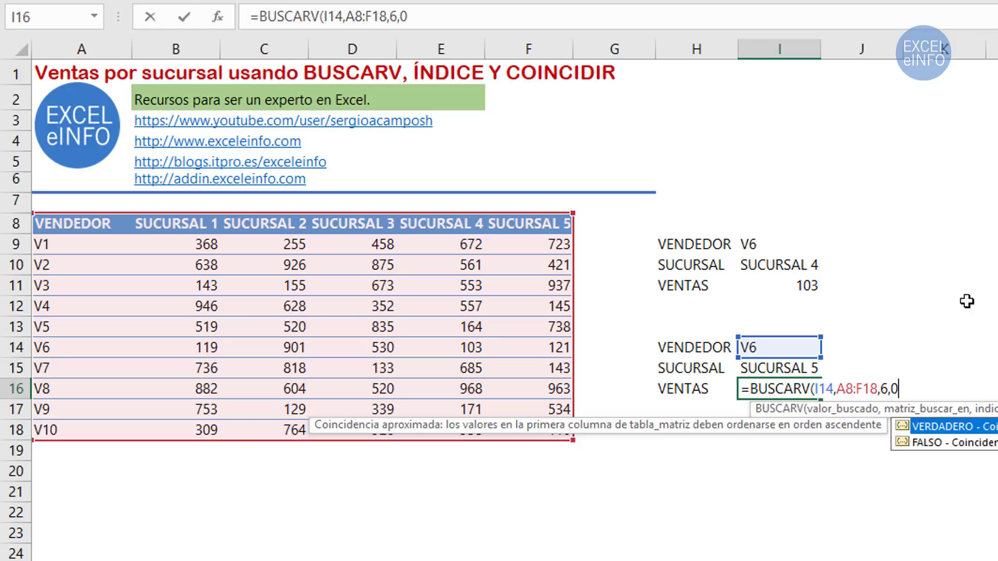
{"action": "type", "text": ")"}
{"action": "key", "text": "Return"}
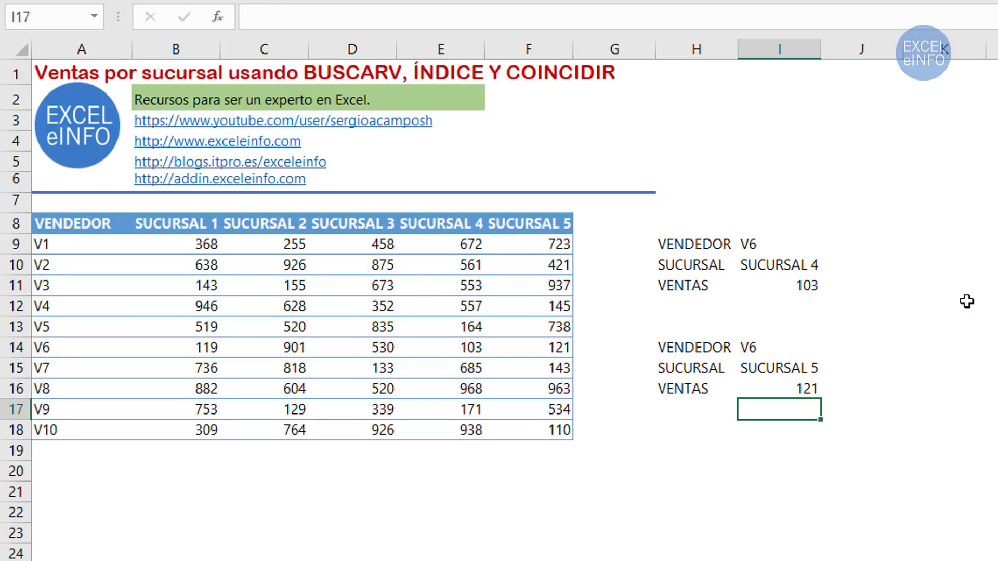
- Highlight V6's row A14:F14 and the SUCURSAL 5 column to confirm the 121 result
{"action": "left_click", "coordinate": [806, 388]}
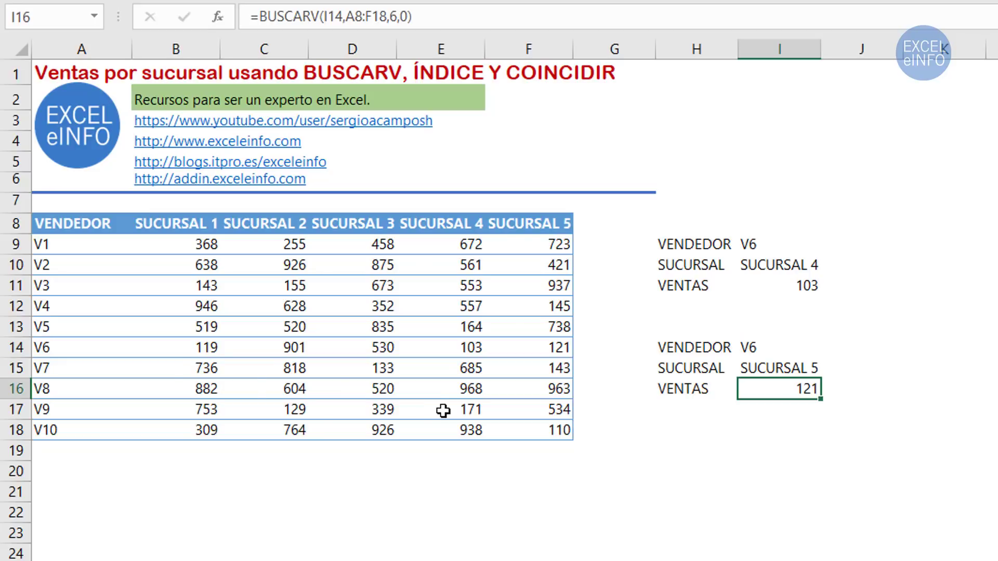
{"action": "left_click_drag", "start_coordinate": [116, 351], "coordinate": [550, 347]}
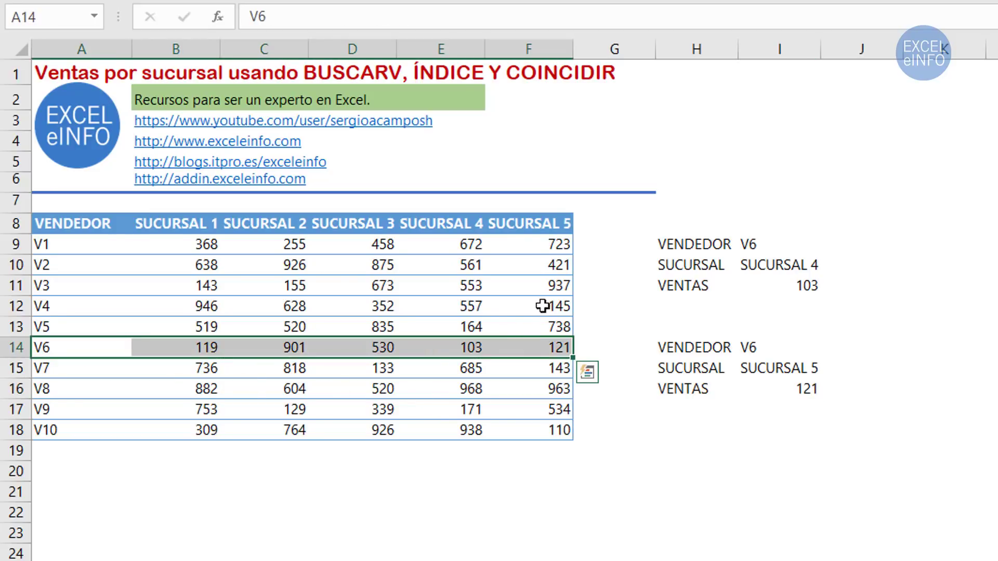
{"action": "left_click_drag", "start_coordinate": [548, 230], "coordinate": [554, 343]}
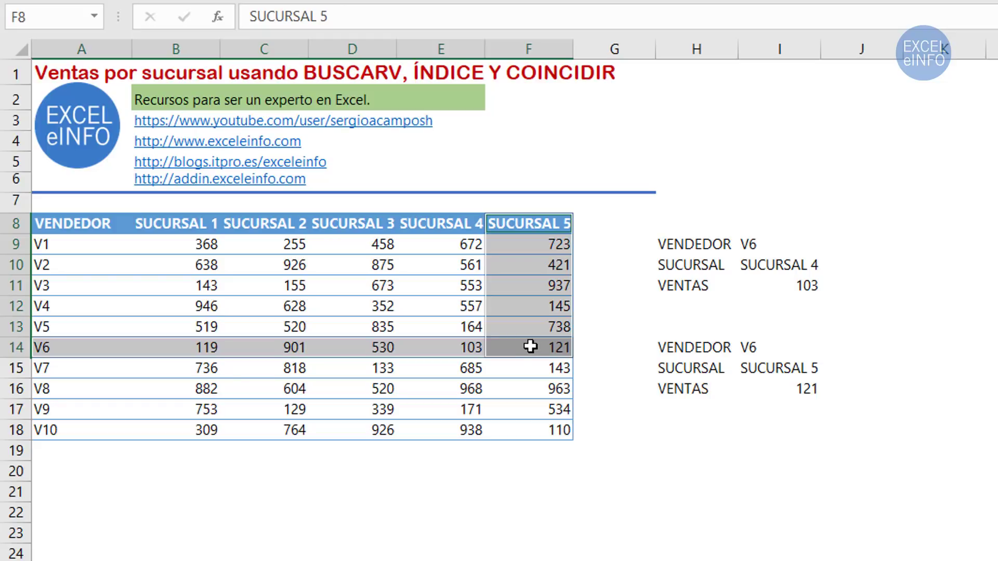
{"action": "left_click", "coordinate": [802, 389]}
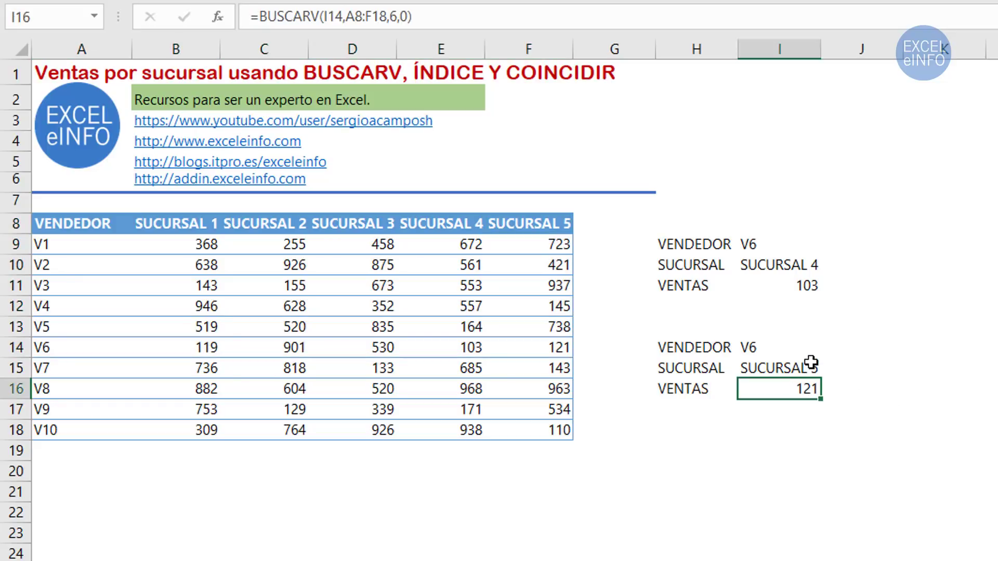
- Change the lower panel's branch in I15 to SUCURSAL 2 and check I16 still shows 121
{"action": "left_click", "coordinate": [808, 365]}
{"action": "left_click", "coordinate": [830, 370]}
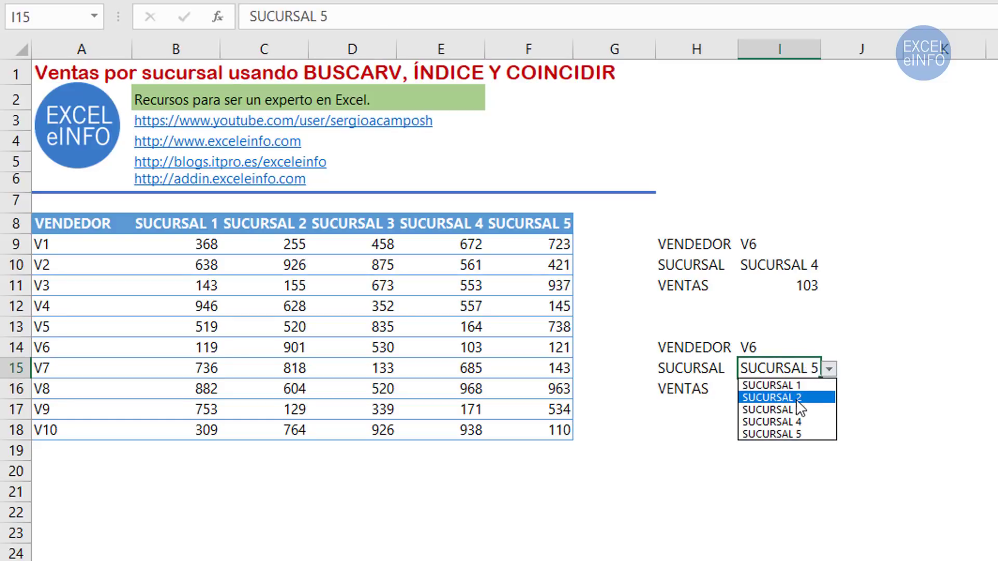
{"action": "left_click", "coordinate": [795, 397]}
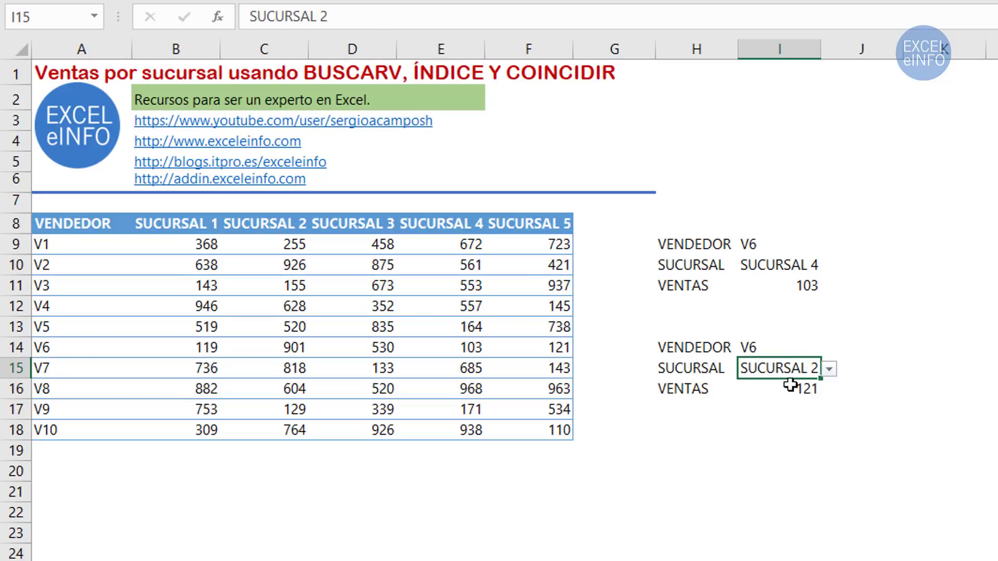
{"action": "left_click", "coordinate": [791, 390]}
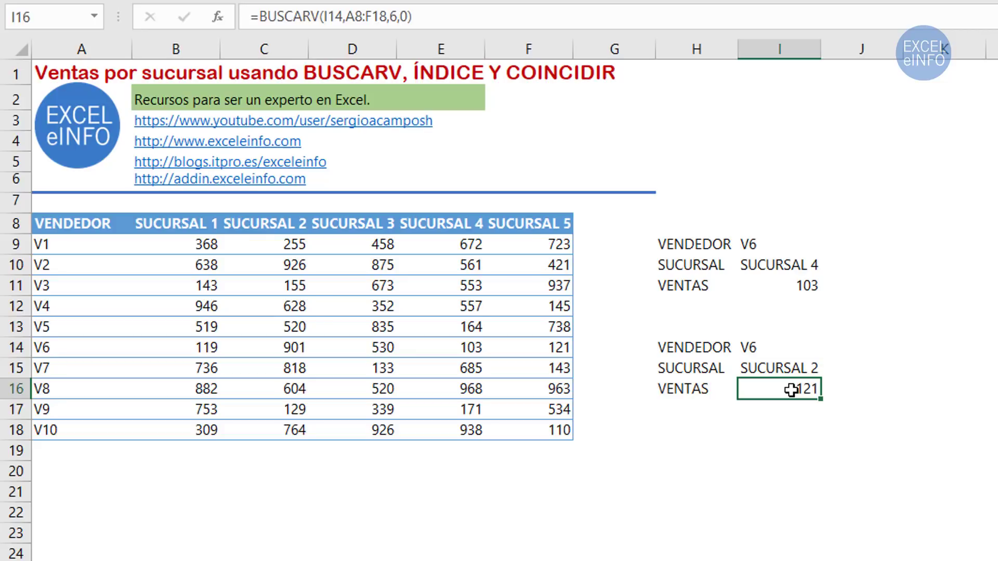
- Inspect the fixed column number 6 in the I16 BUSCARV formula
{"action": "double_click", "coordinate": [791, 389]}
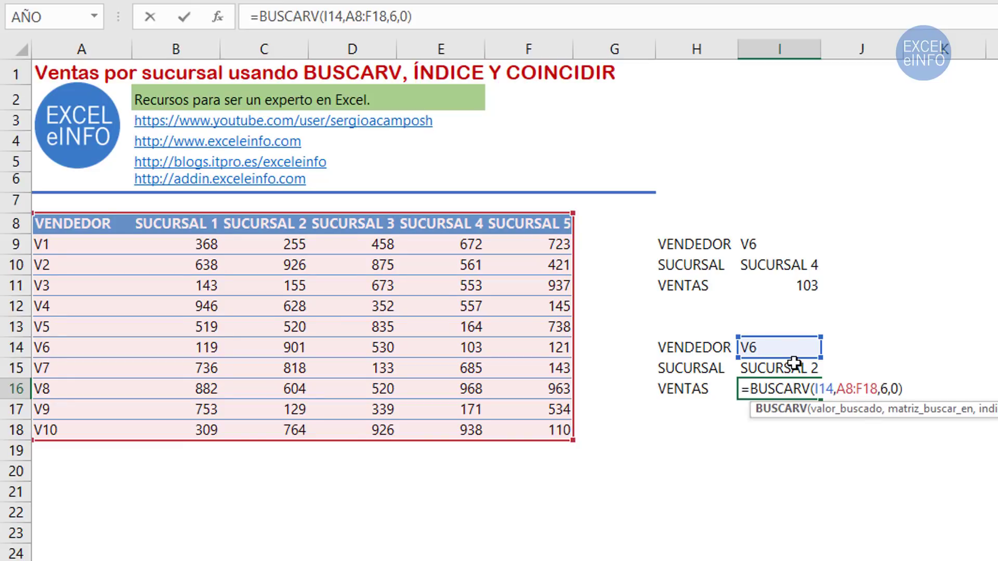
{"action": "double_click", "coordinate": [885, 389]}
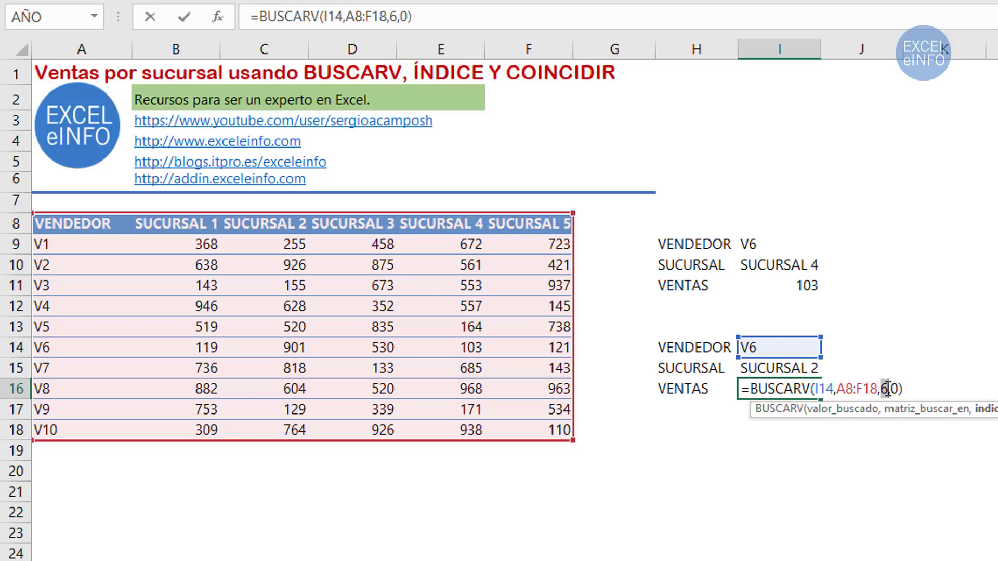
{"action": "left_click", "coordinate": [883, 389]}
{"action": "key", "text": "ctrl+Return"}
- Replace the fixed 6 with COINCIDIR(I15,A8:F8,0) in the I16 formula
{"action": "double_click", "coordinate": [784, 388]}
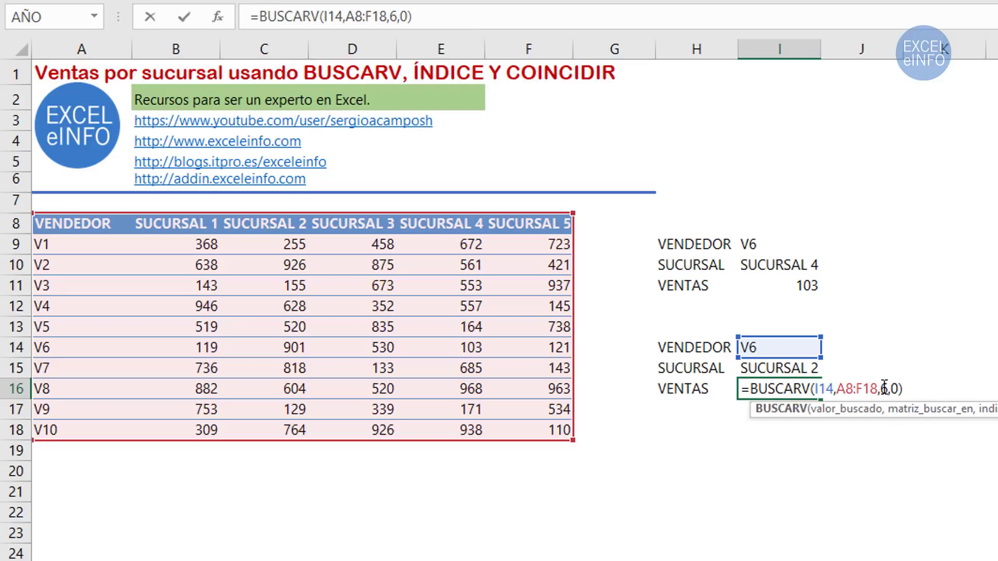
{"action": "left_click_drag", "start_coordinate": [884, 389], "coordinate": [983, 394]}
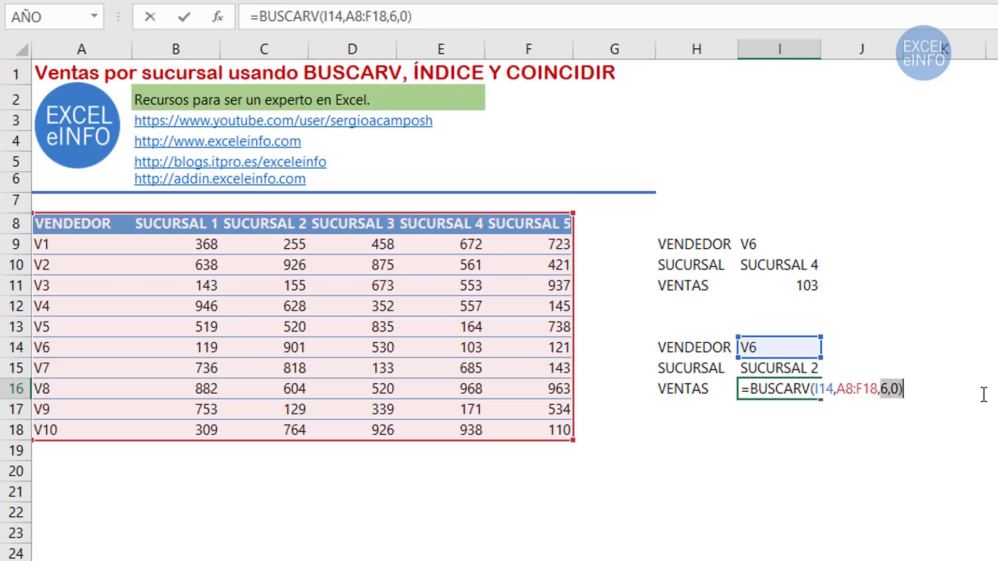
{"action": "key", "text": "BackSpace"}
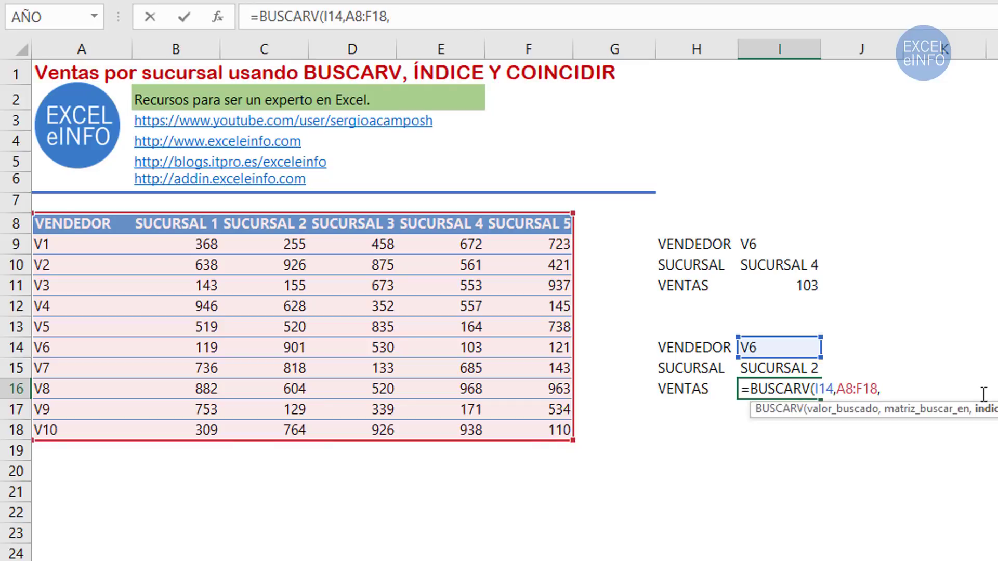
{"action": "type", "text": "COIN"}
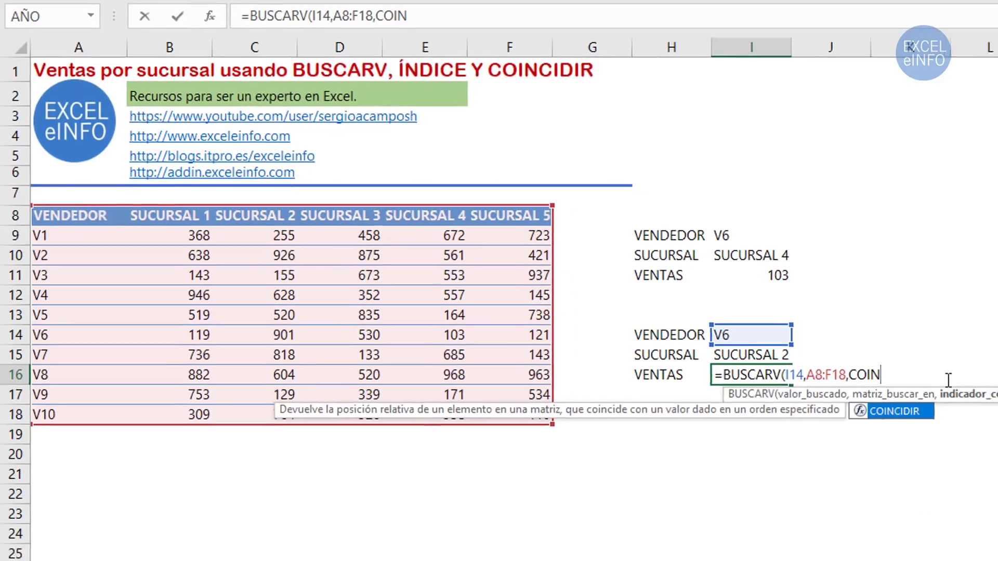
{"action": "key", "text": "Tab"}
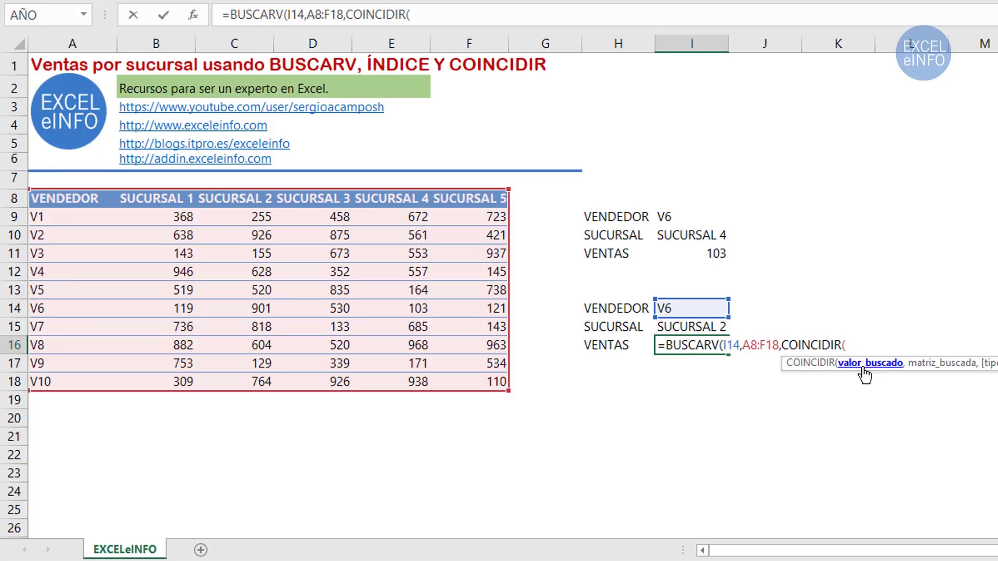
{"action": "left_click", "coordinate": [704, 326]}
{"action": "type", "text": ","}
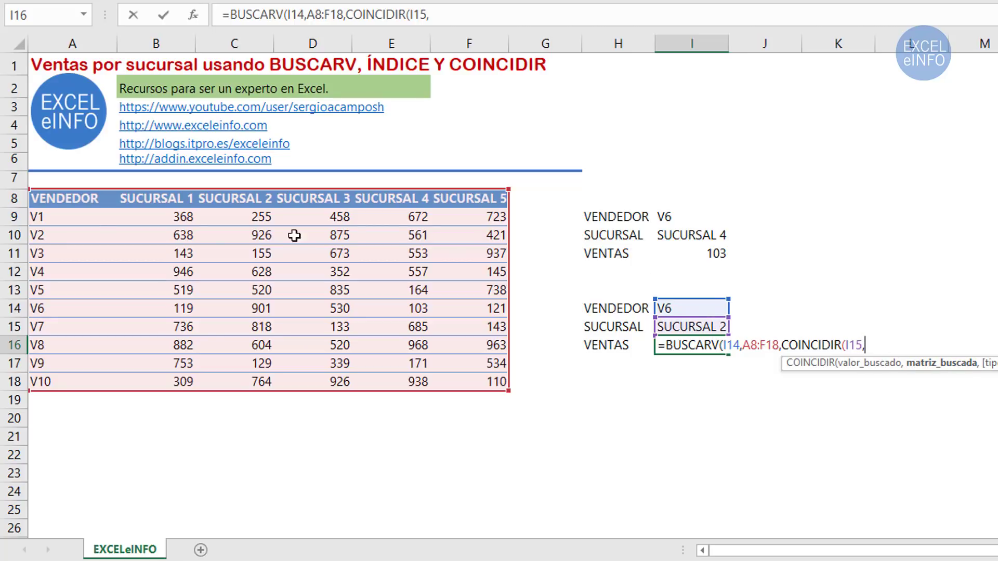
{"action": "left_click_drag", "start_coordinate": [92, 197], "coordinate": [451, 201]}
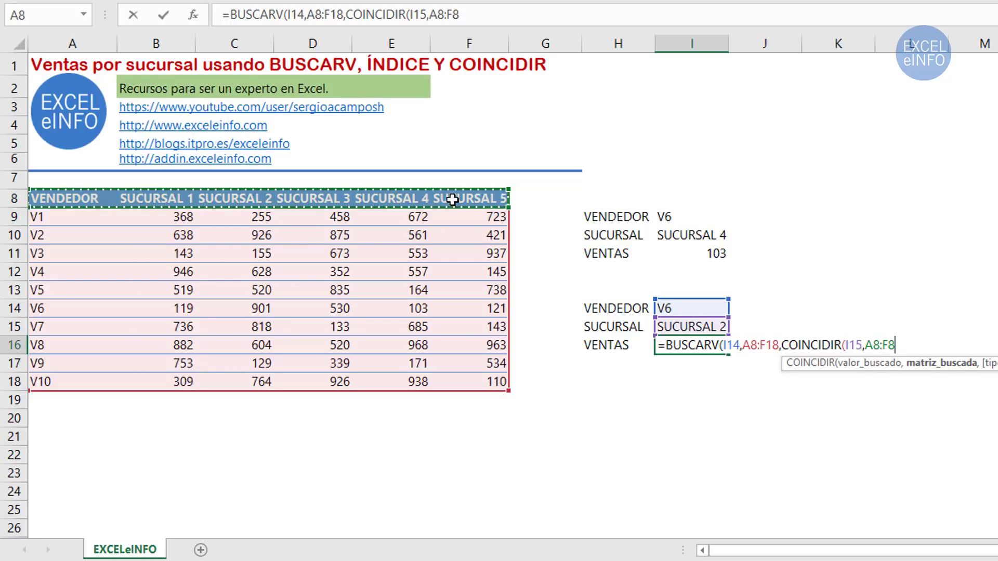
{"action": "type", "text": ","}
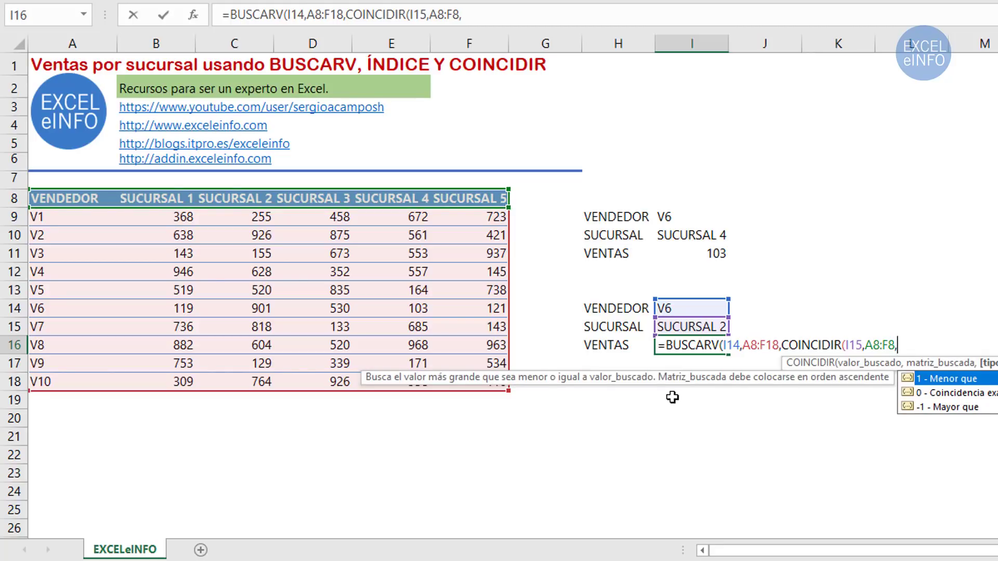
{"action": "type", "text": "0)"}
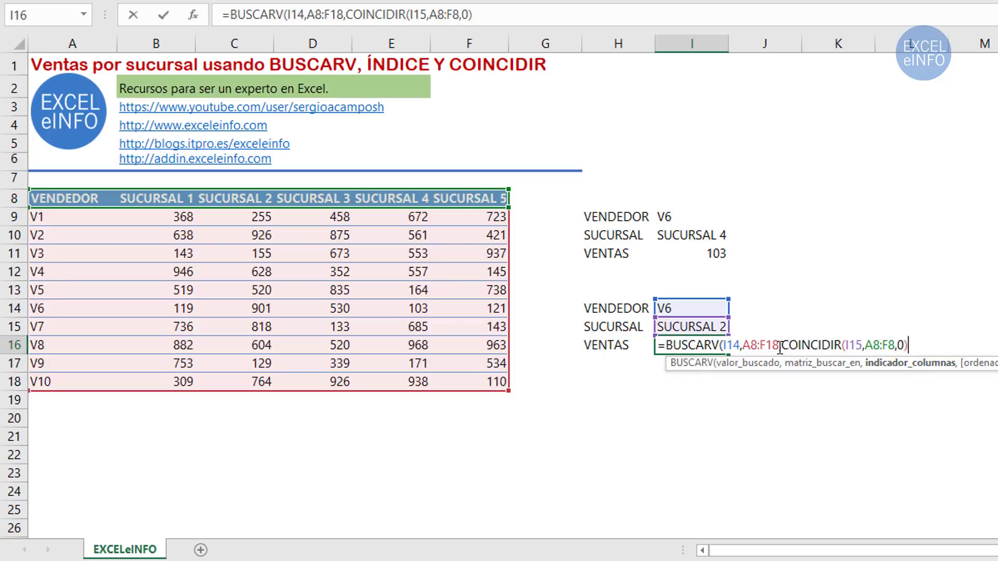
- Complete =BUSCARV(I14,A8:F18,COINCIDIR(I15,A8:F8,0),0) and commit it, returning 901
{"action": "double_click", "coordinate": [805, 345]}
{"action": "left_click_drag", "start_coordinate": [862, 344], "coordinate": [922, 344]}
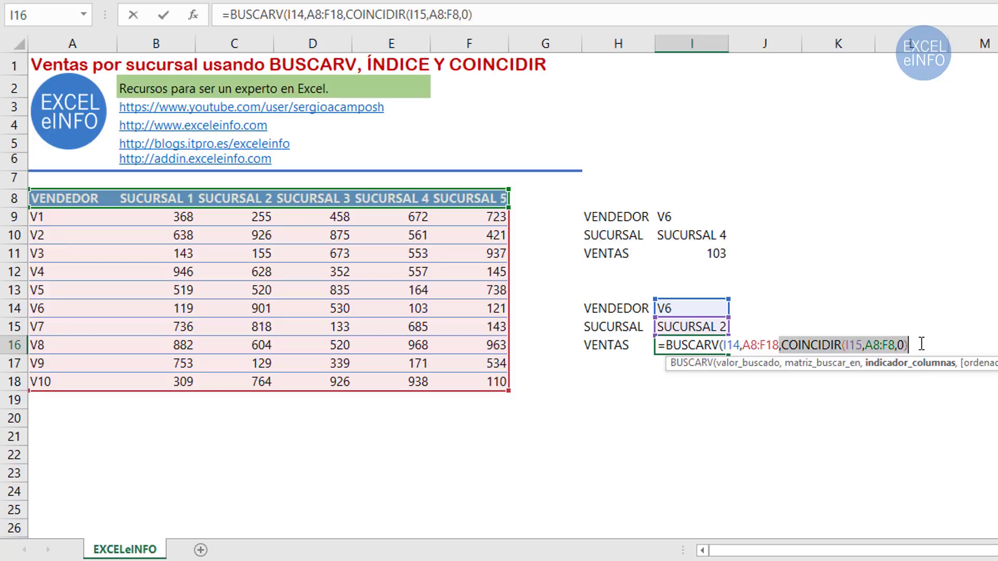
{"action": "left_click", "coordinate": [922, 344]}
{"action": "type", "text": ","}
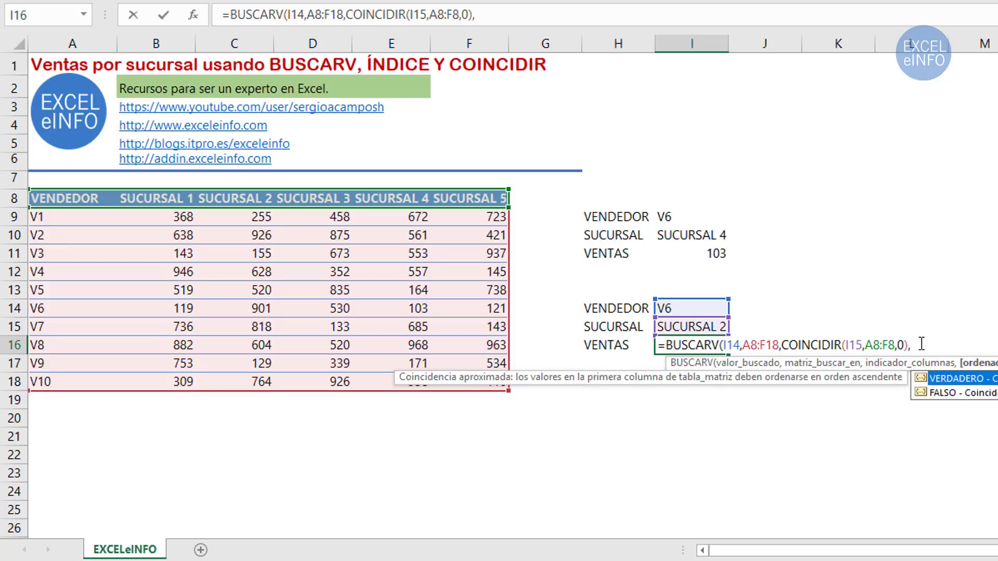
{"action": "type", "text": "0"}
{"action": "type", "text": ")"}
{"action": "key", "text": "Return"}
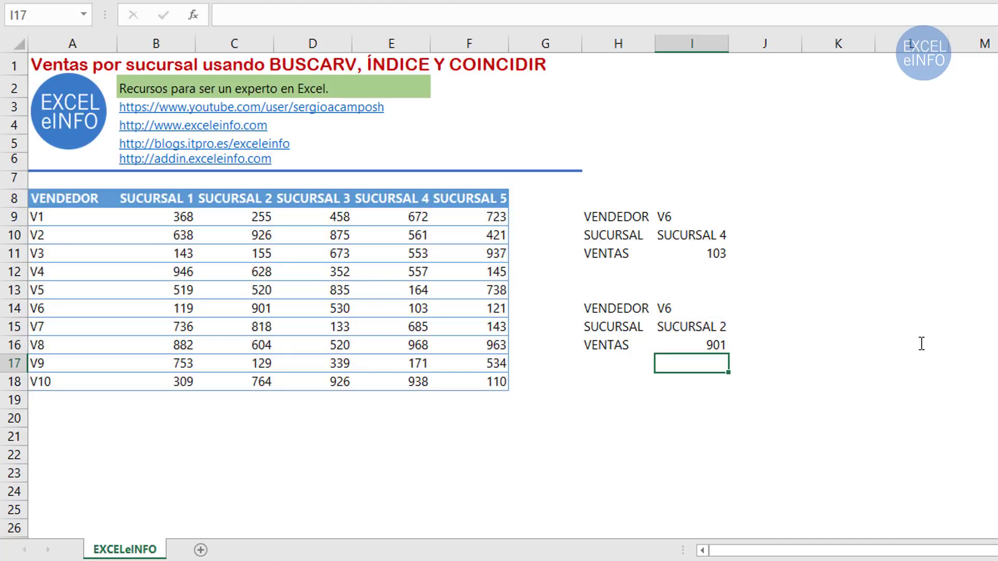
- Highlight the V6 row and SUCURSAL 2 column to verify the 901 result
{"action": "key", "text": "Up"}
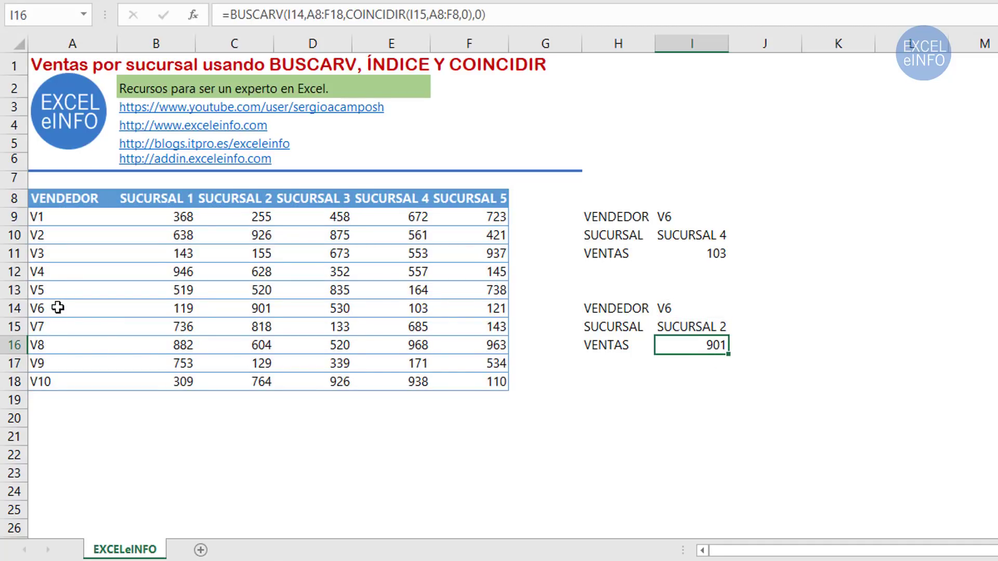
{"action": "left_click_drag", "start_coordinate": [58, 307], "coordinate": [190, 313]}
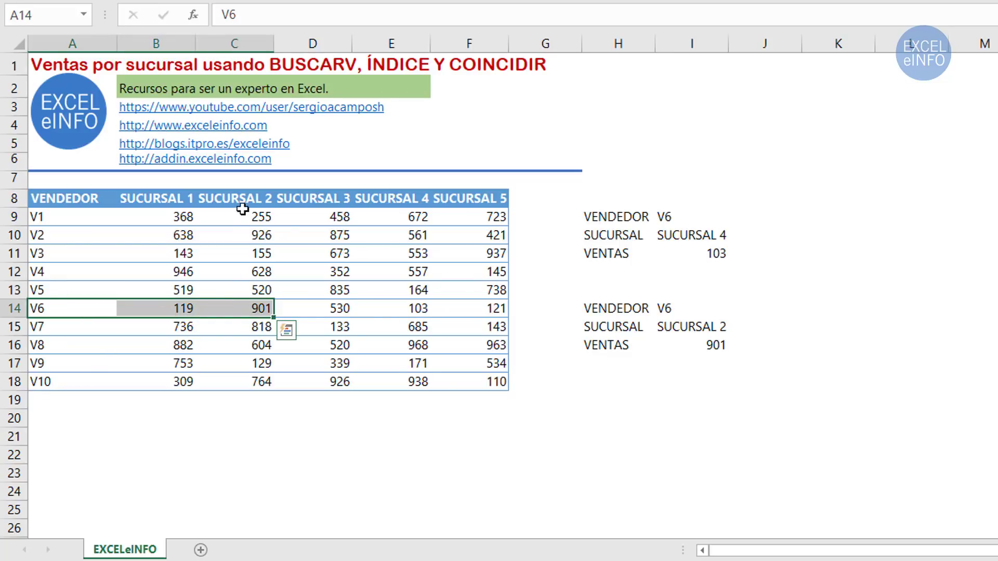
{"action": "mouse_move", "coordinate": [237, 198]}
{"action": "left_mouse_down", "text": "ctrl"}
{"action": "mouse_move", "coordinate": [250, 249]}
{"action": "mouse_move", "coordinate": [245, 306]}
{"action": "left_mouse_up", "text": "ctrl"}
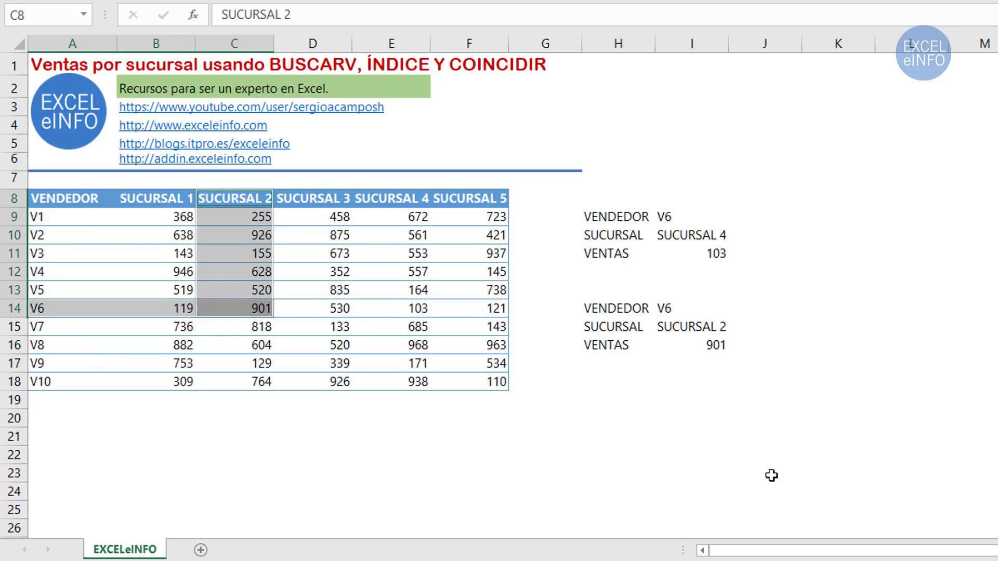
- Switch I15 to SUCURSAL 4 so VENTAS shows 103, then compare with I11's formula
{"action": "left_click", "coordinate": [700, 326]}
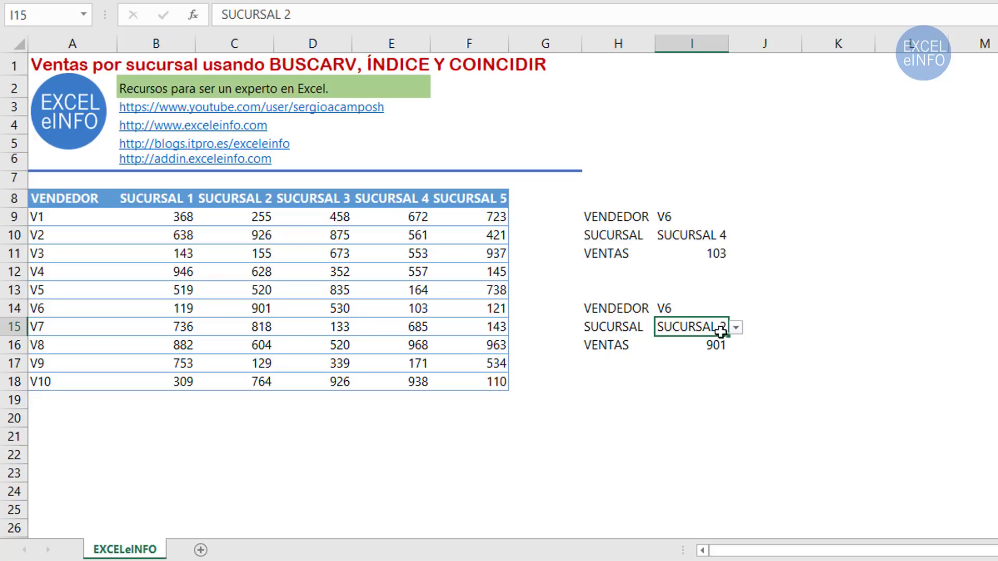
{"action": "left_click", "coordinate": [736, 328]}
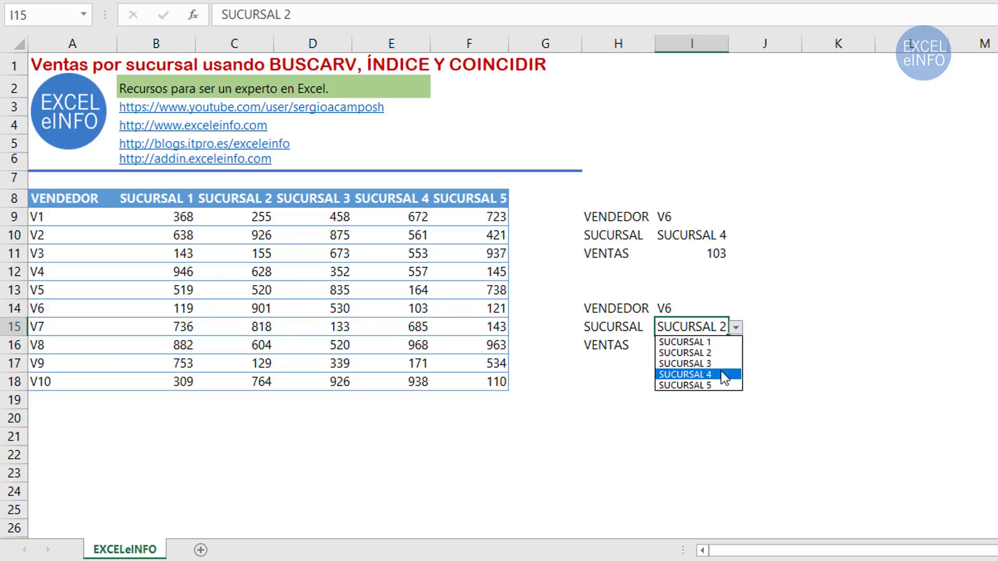
{"action": "left_click", "coordinate": [721, 371]}
{"action": "left_click", "coordinate": [701, 345]}
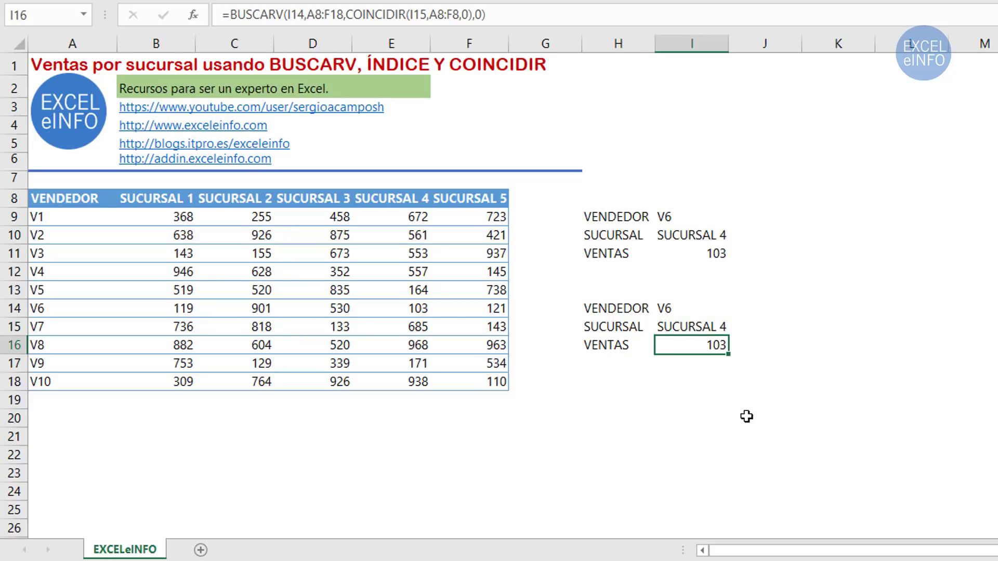
{"action": "double_click", "coordinate": [703, 253]}
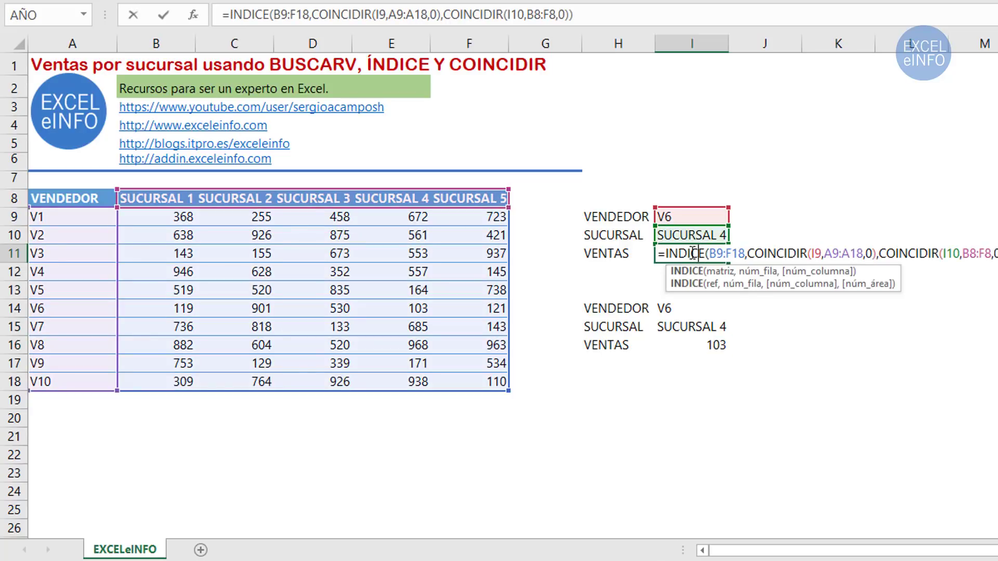
{"action": "key", "text": "Escape"}
{"action": "left_click", "coordinate": [710, 343]}
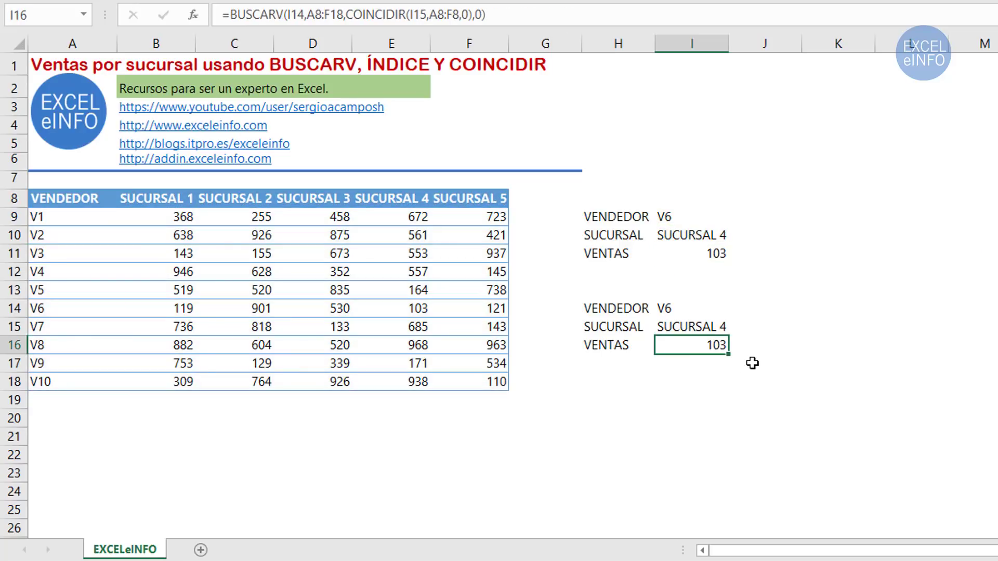
{"action": "double_click", "coordinate": [694, 254]}
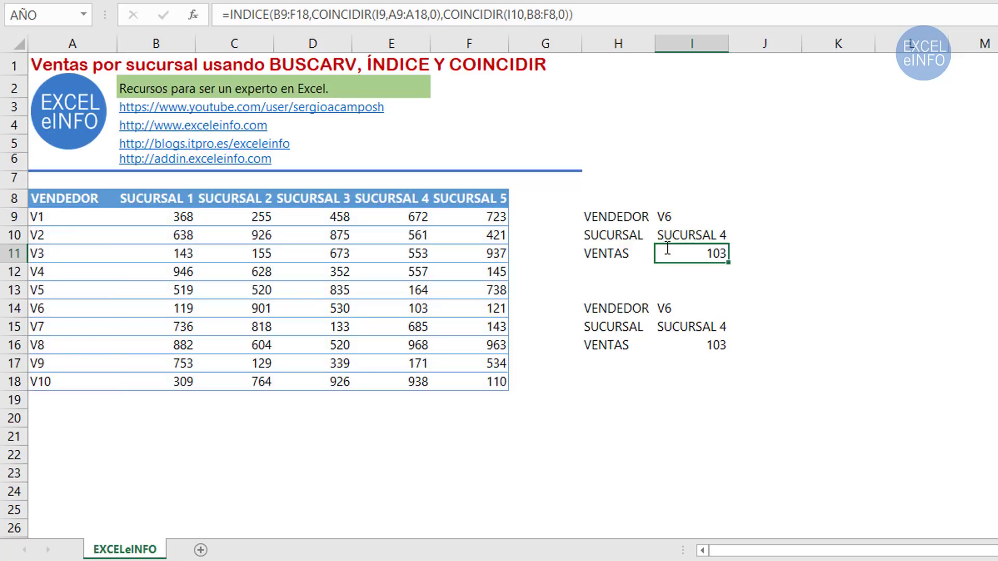
{"action": "key", "text": "Escape"}
{"action": "double_click", "coordinate": [701, 345]}
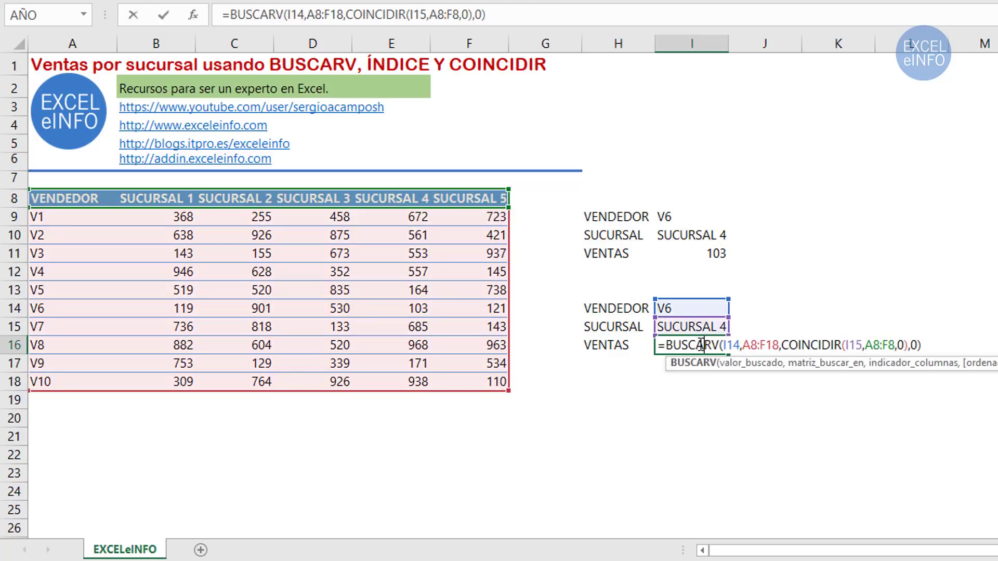